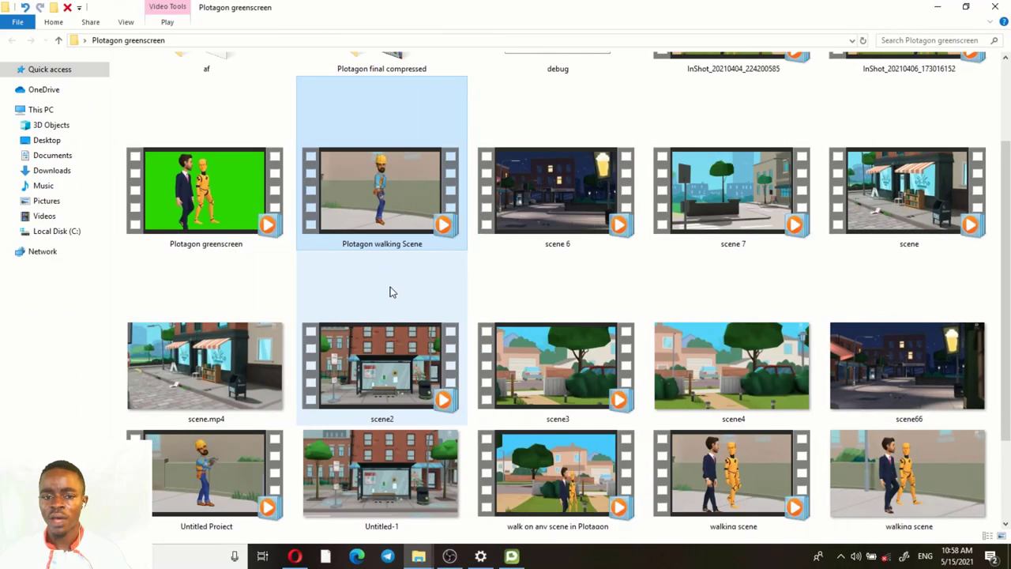
Step: Switch to Adobe After Effects 2020, continue past the compatibility report's known issues and close the Home window
mouse_move(383, 207)
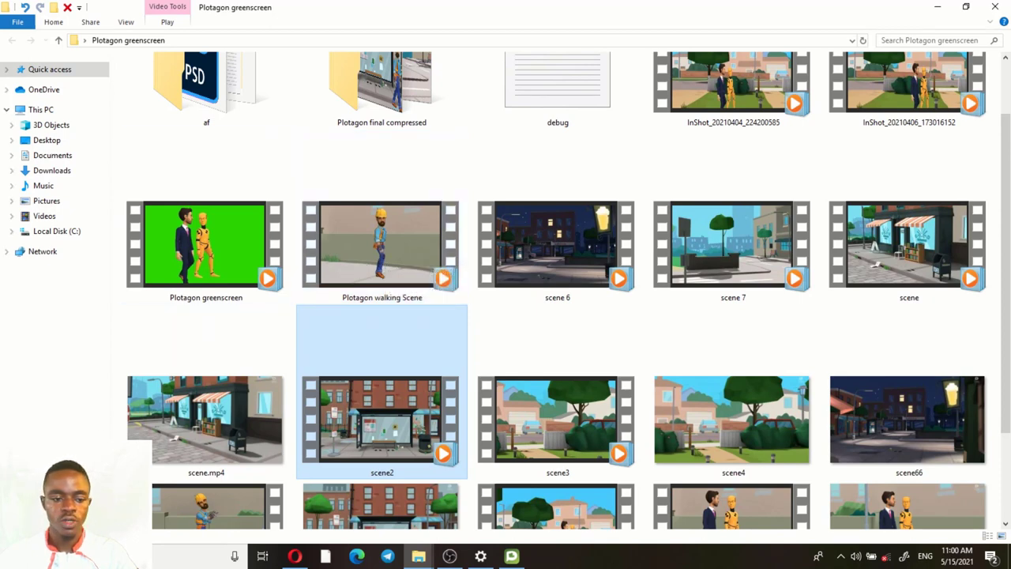
key(super)
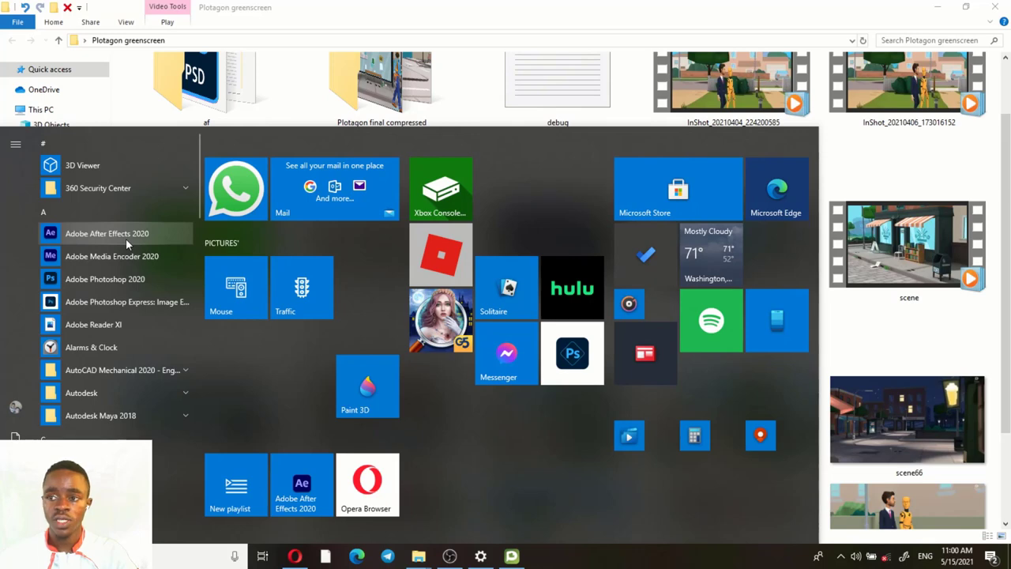
key(Escape)
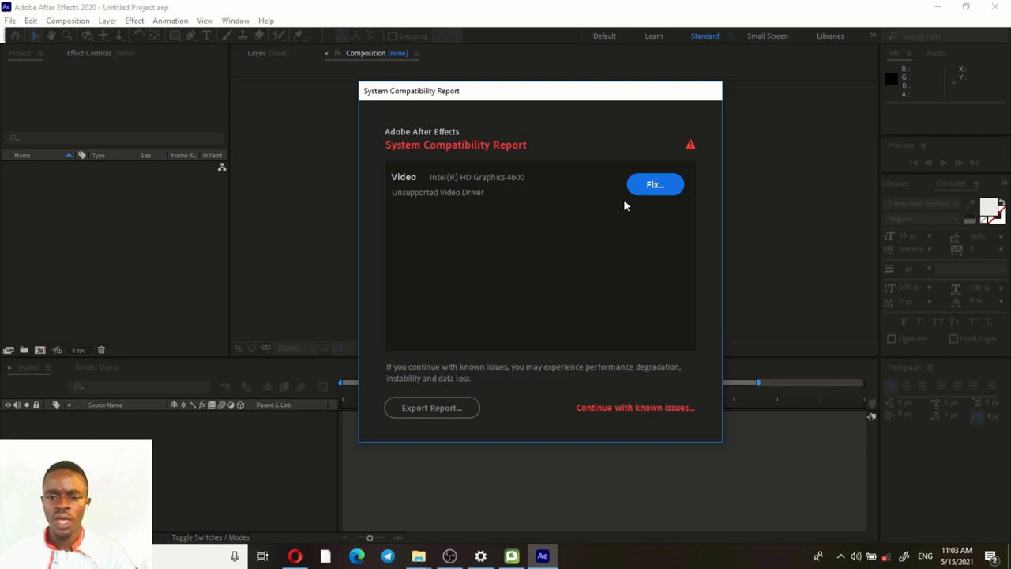
click(619, 407)
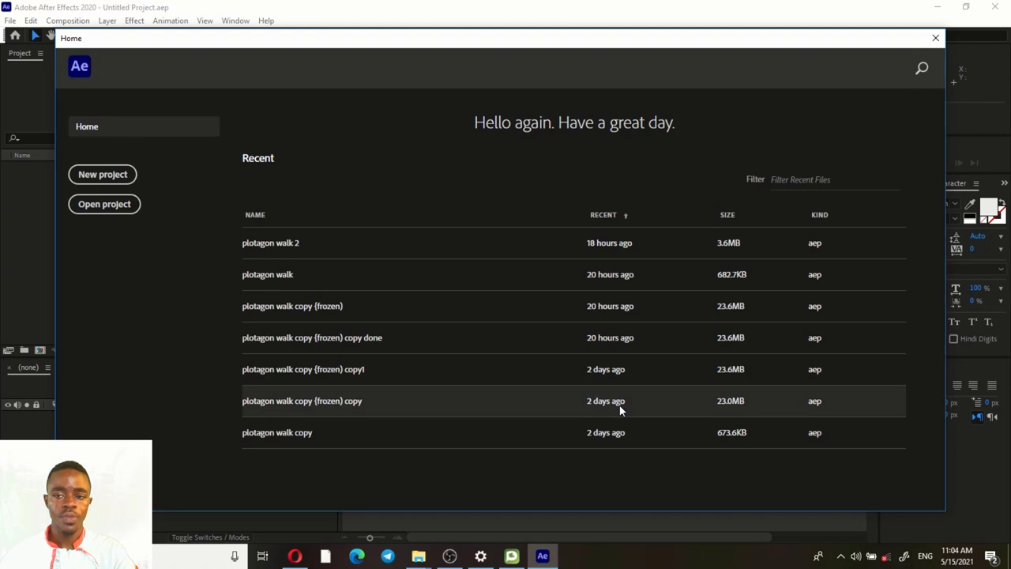
click(934, 39)
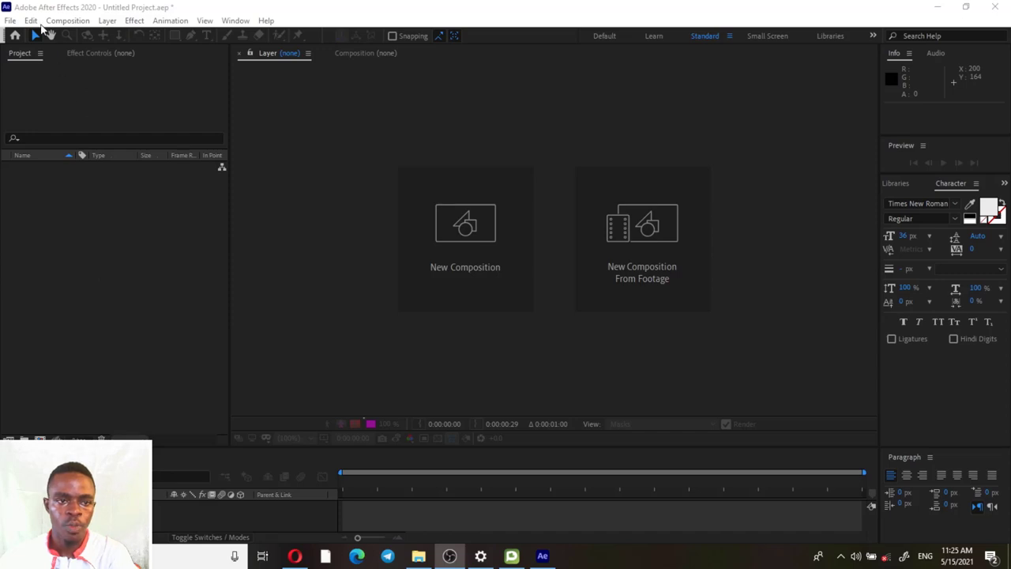
Step: Import the Plotagon walking Scene video as footage from the Plotagon greenscreen folder
click(76, 255)
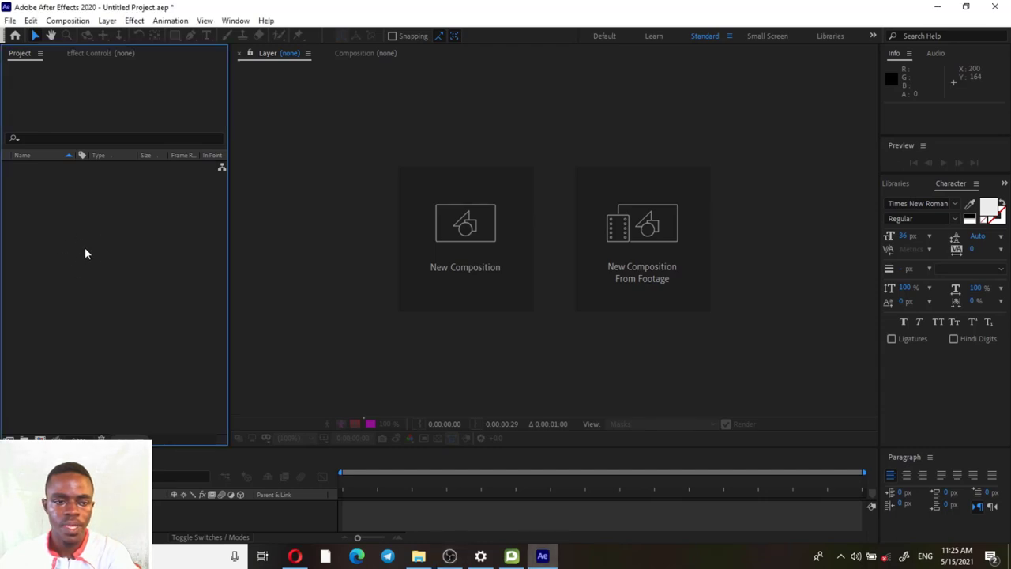
click(10, 23)
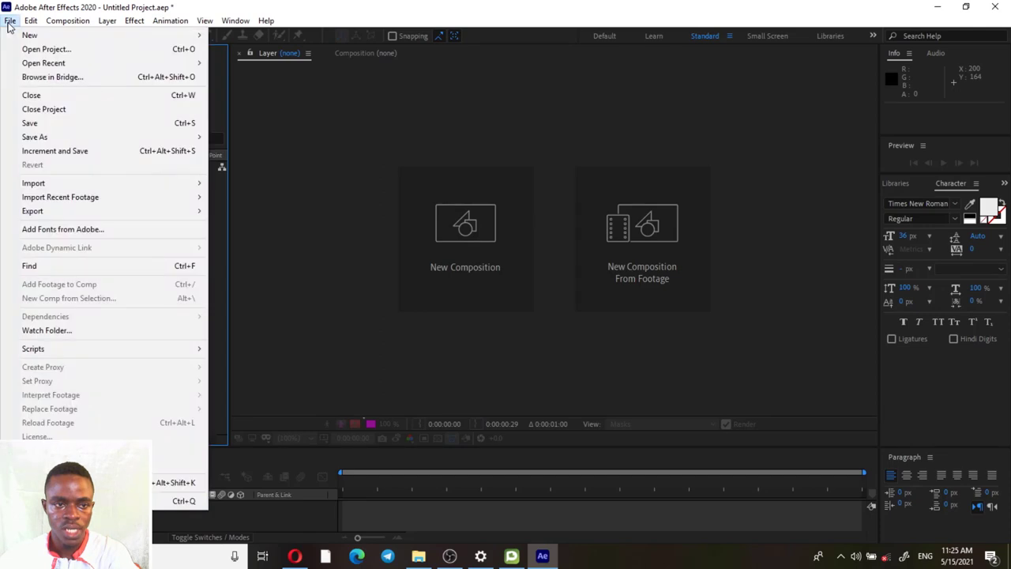
mouse_move(23, 64)
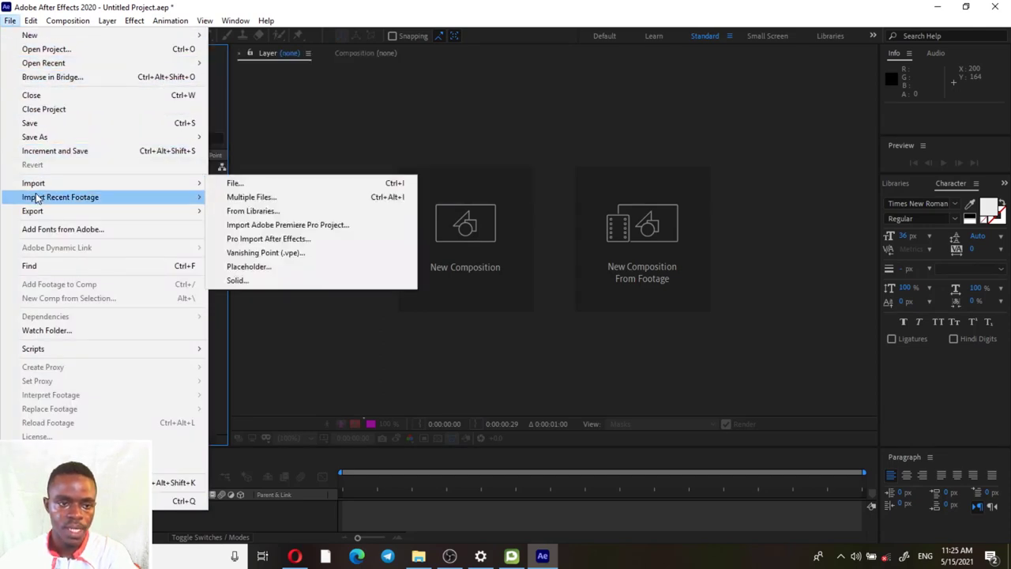
mouse_move(38, 188)
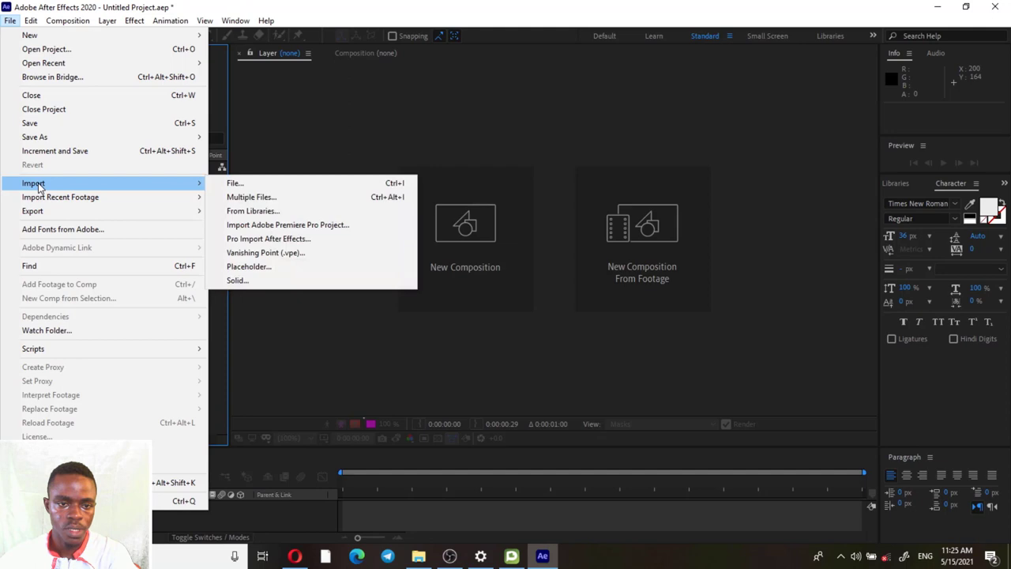
click(255, 186)
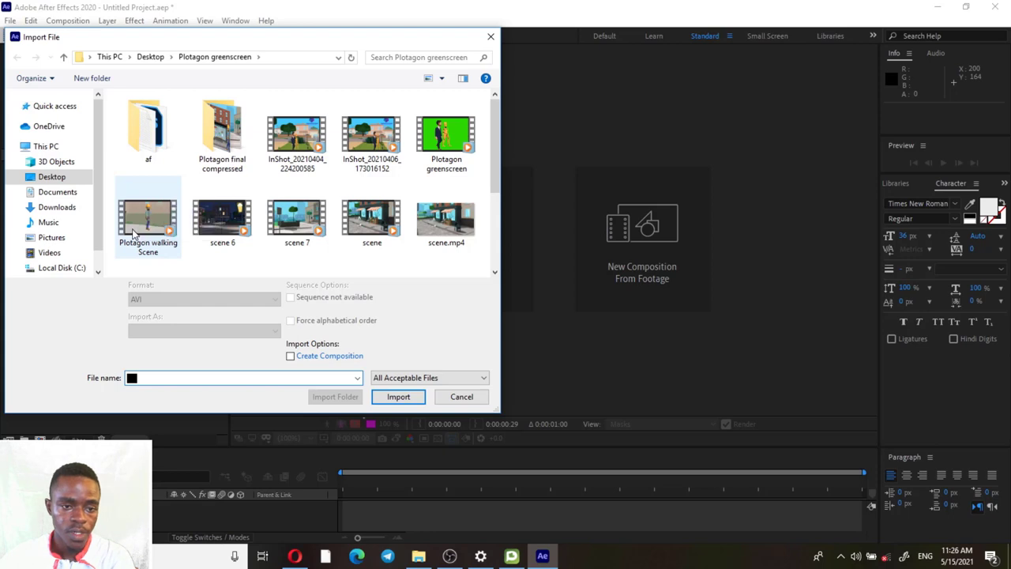
click(144, 230)
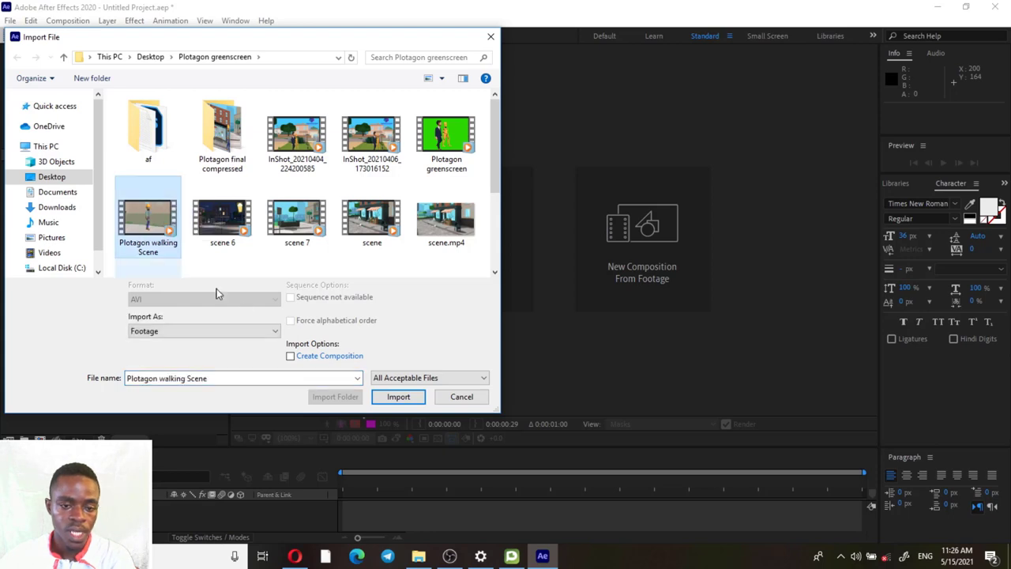
click(397, 398)
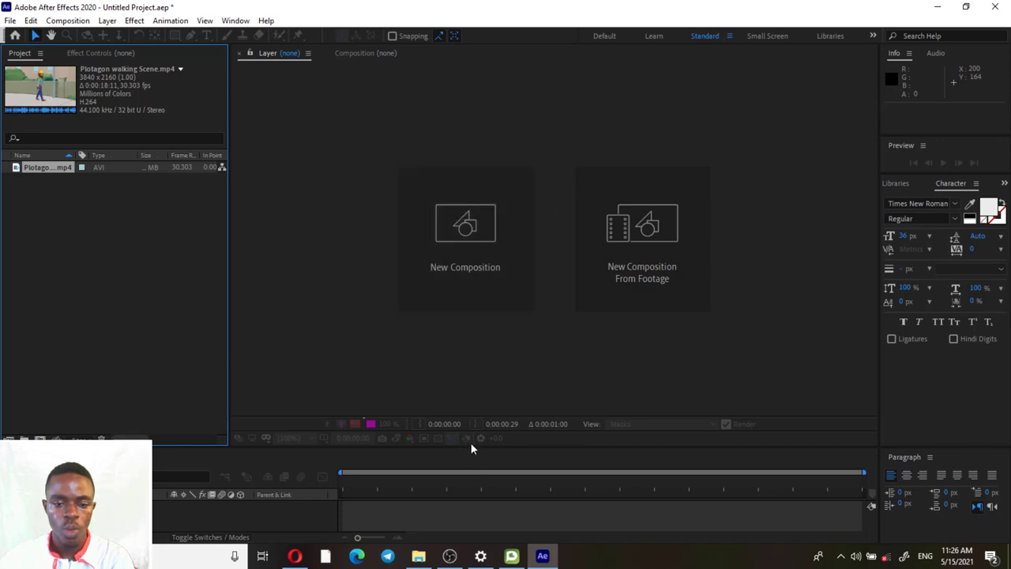
Step: Create a composition from the Plotagon walking Scene footage in the timeline and enlarge the preview area
drag(472, 447, 471, 344)
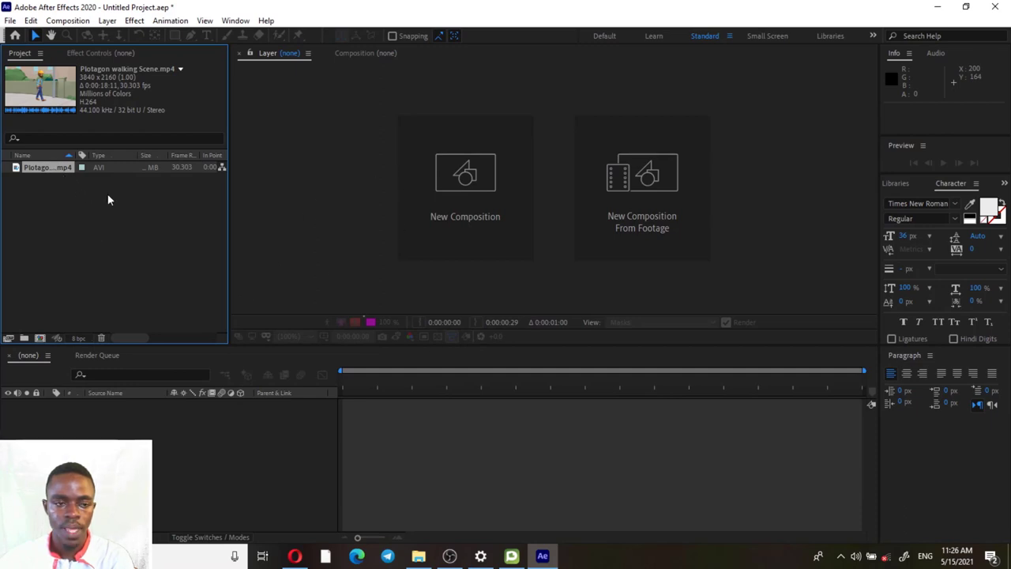
drag(55, 168, 273, 488)
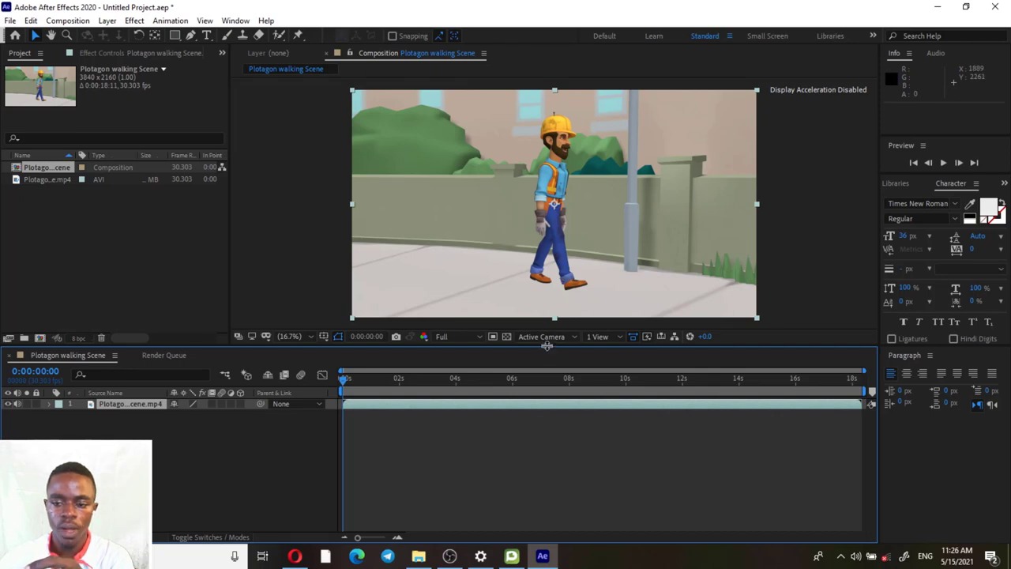
drag(545, 346, 555, 447)
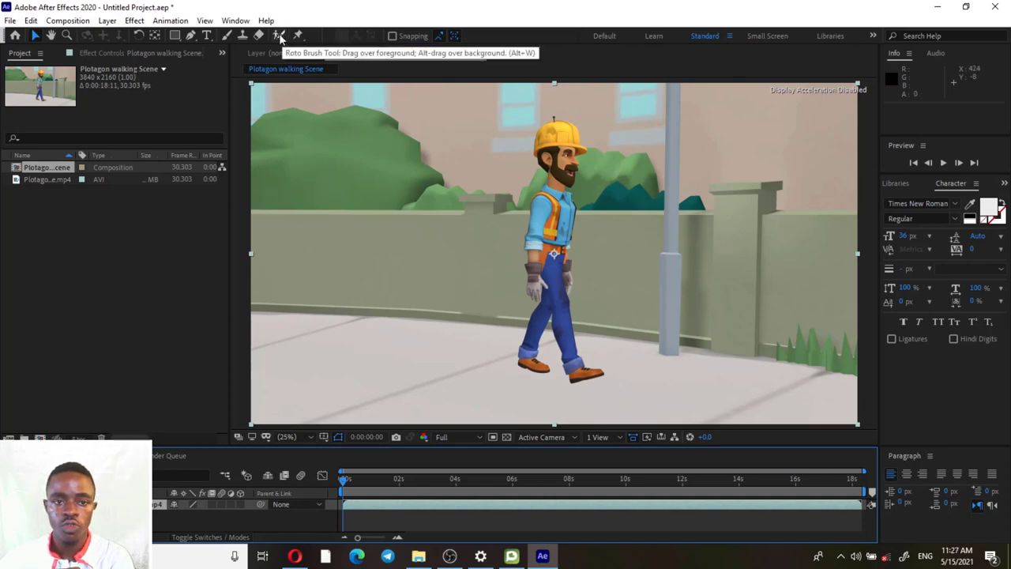
Step: Activate the Roto Brush Tool, open the walking scene layer in its own viewer and make the brush smaller
click(279, 36)
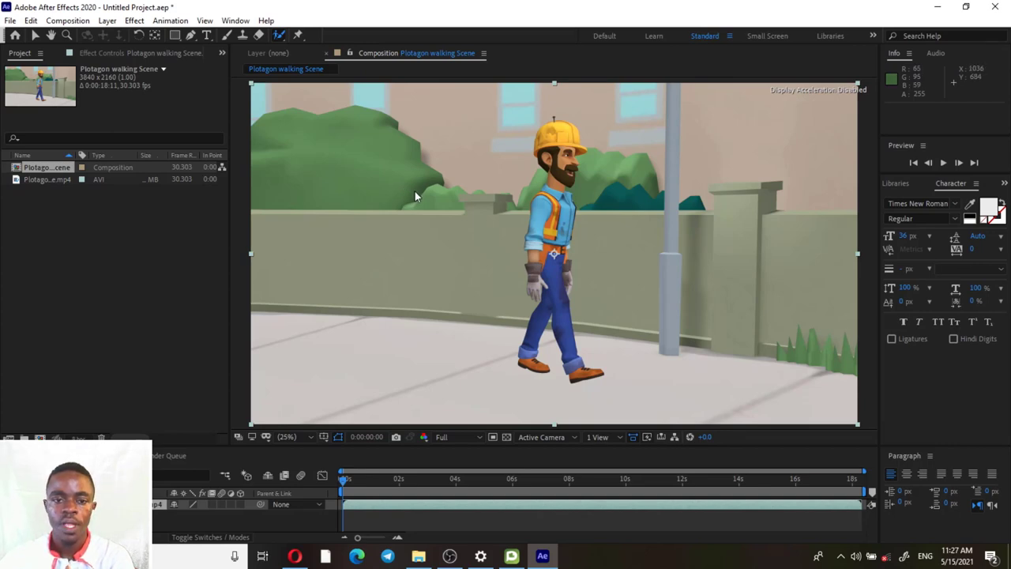
click(279, 37)
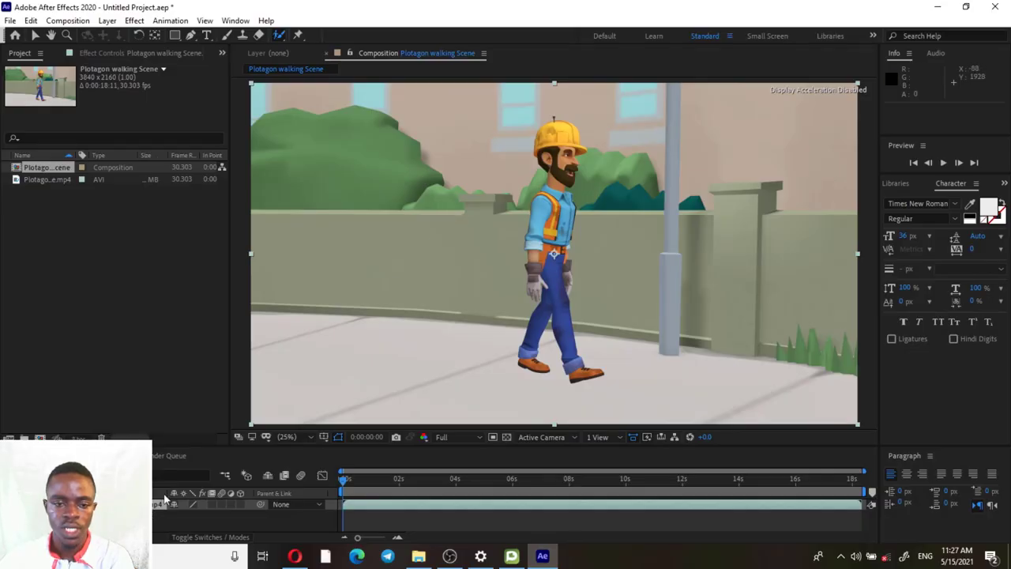
double_click(470, 172)
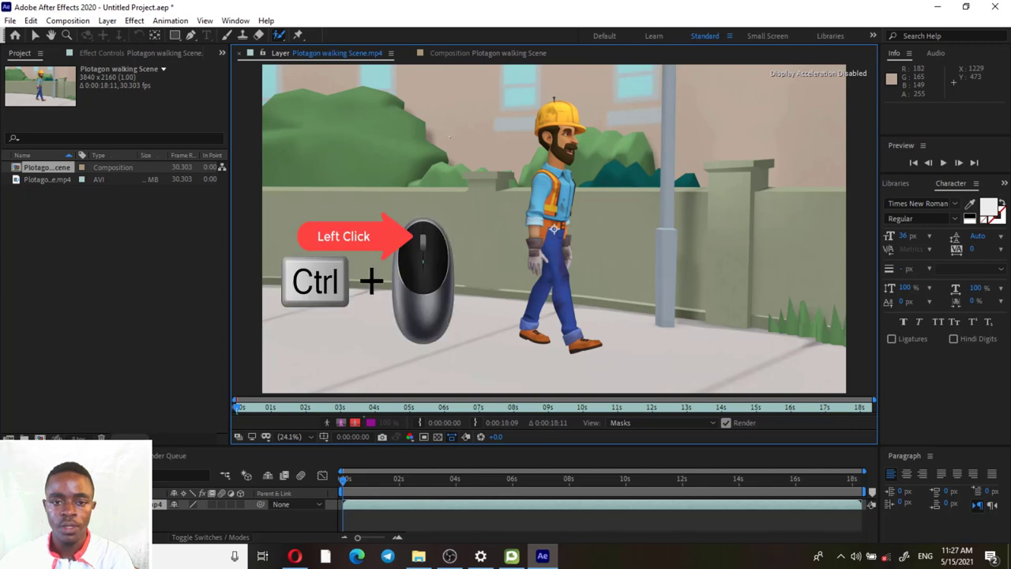
drag(478, 130, 478, 129)
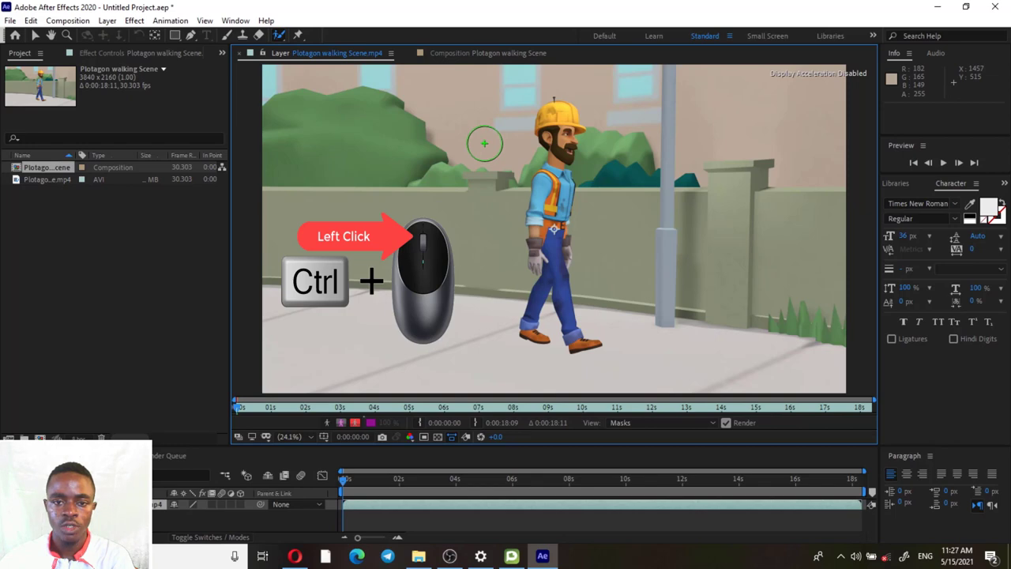
drag(484, 143, 489, 145)
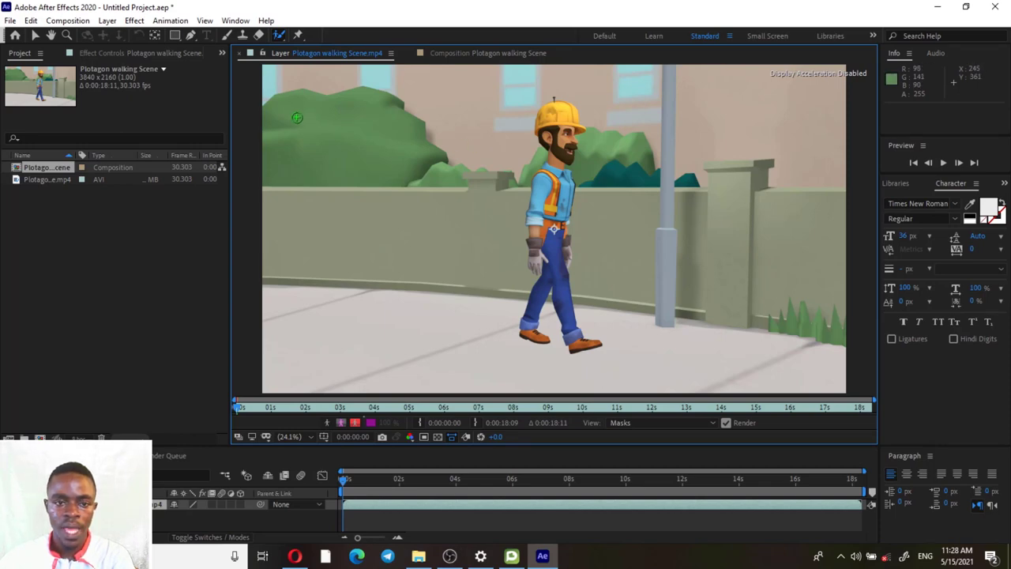
Step: Roto Brush the large green bush as foreground and subtract the wall and windows above it from the selection
drag(312, 100, 400, 155)
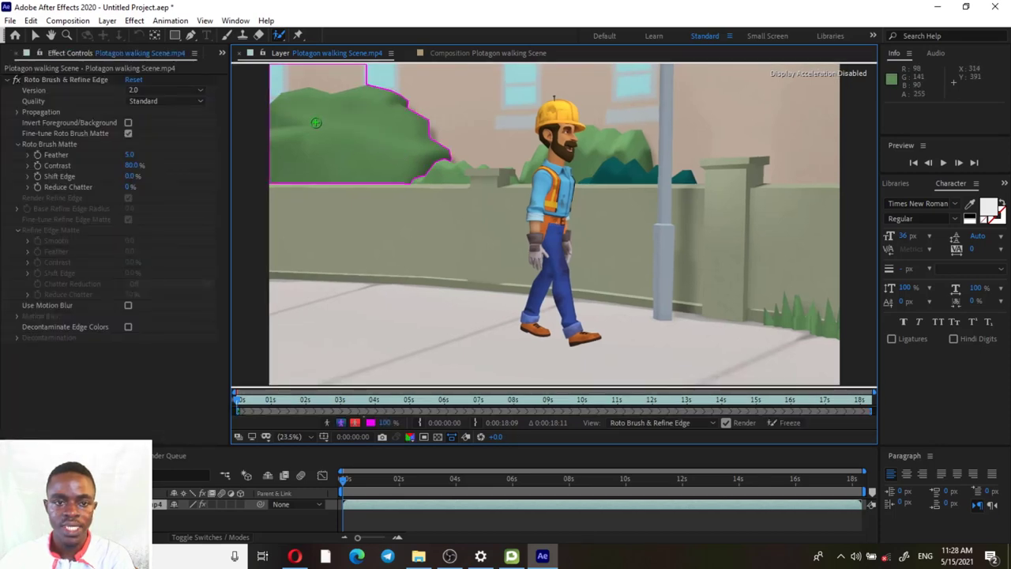
scroll(316, 135, up, 2)
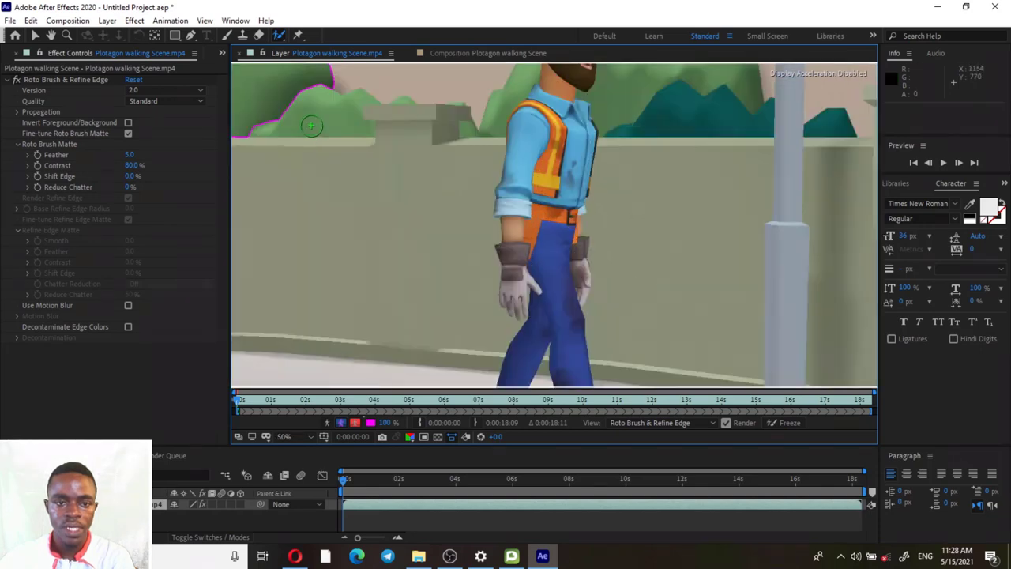
drag(302, 119, 698, 356)
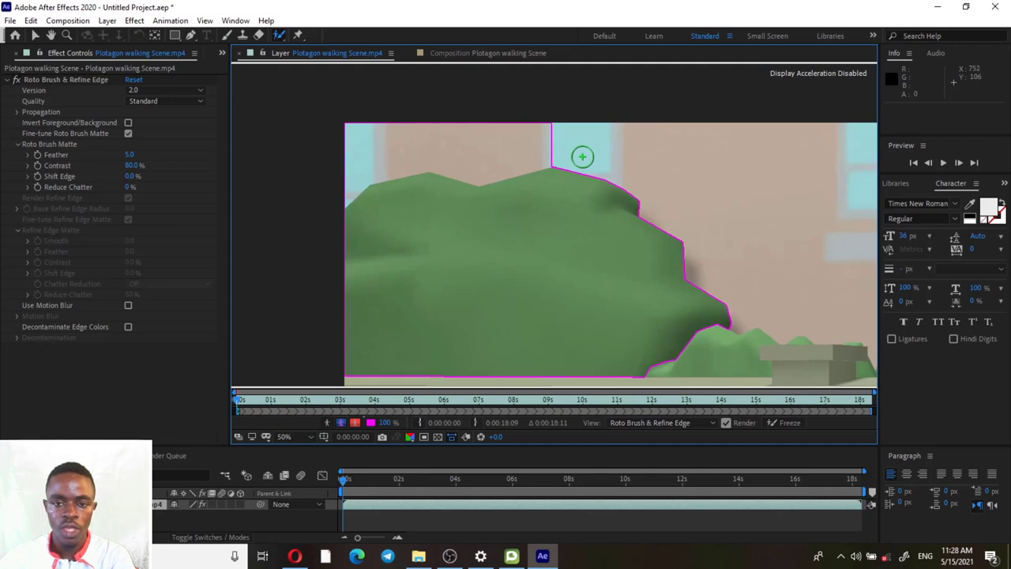
key(alt)
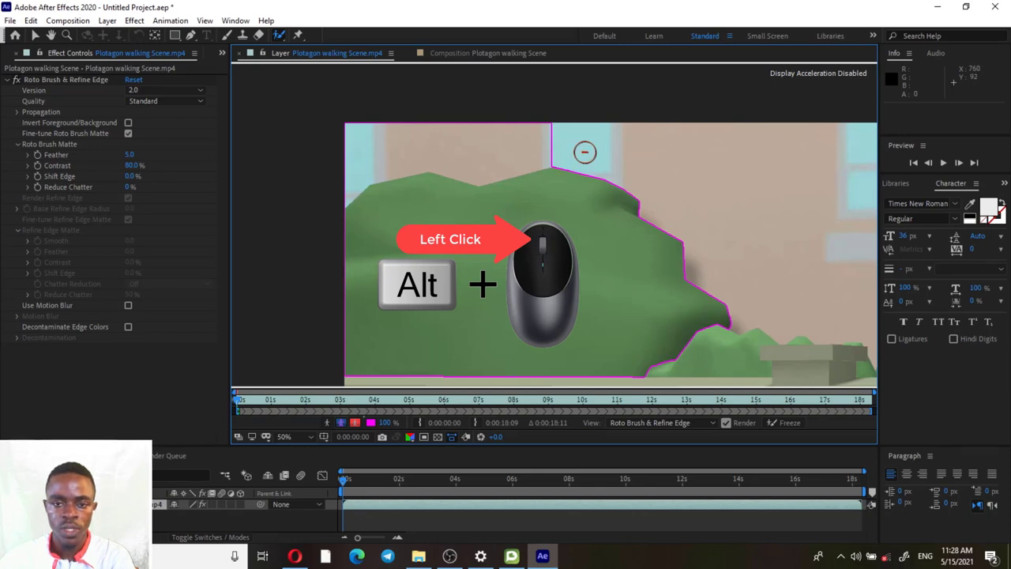
drag(583, 149, 334, 148)
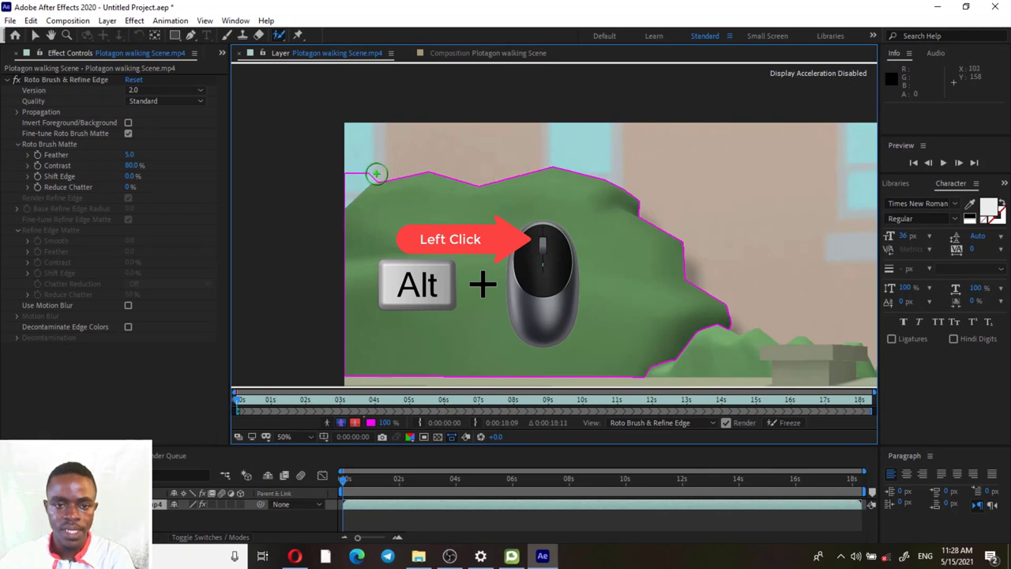
alt+click(368, 163)
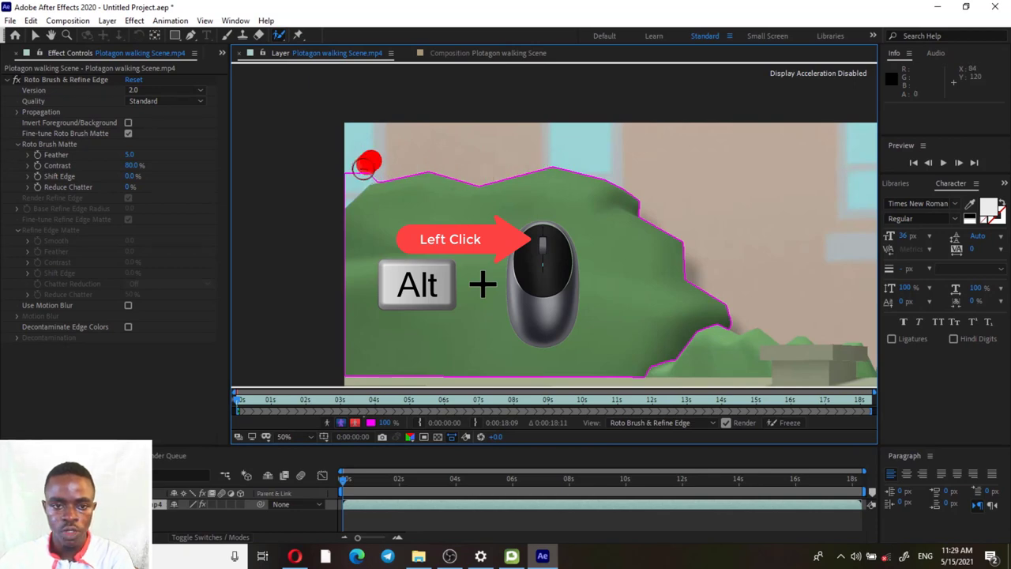
drag(365, 166, 346, 182)
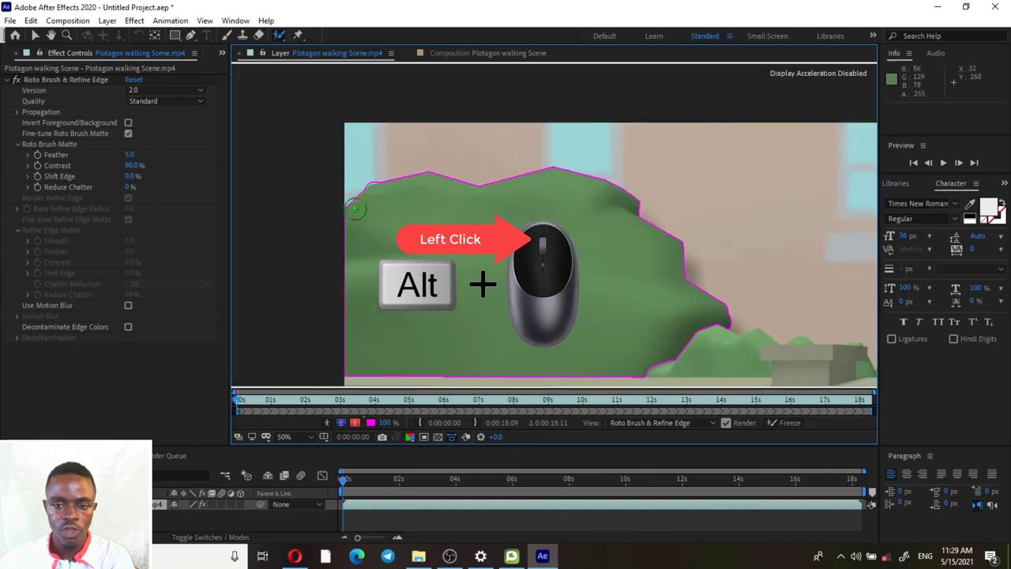
Step: Examine the whole bush selection, switching between the alpha matte and alpha boundary displays
key(comma)
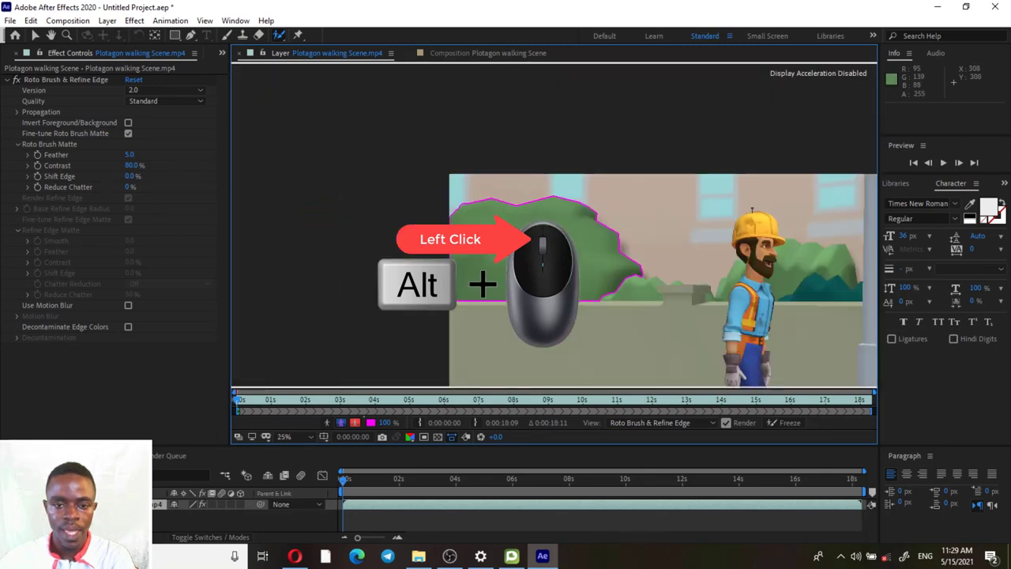
drag(524, 248, 404, 171)
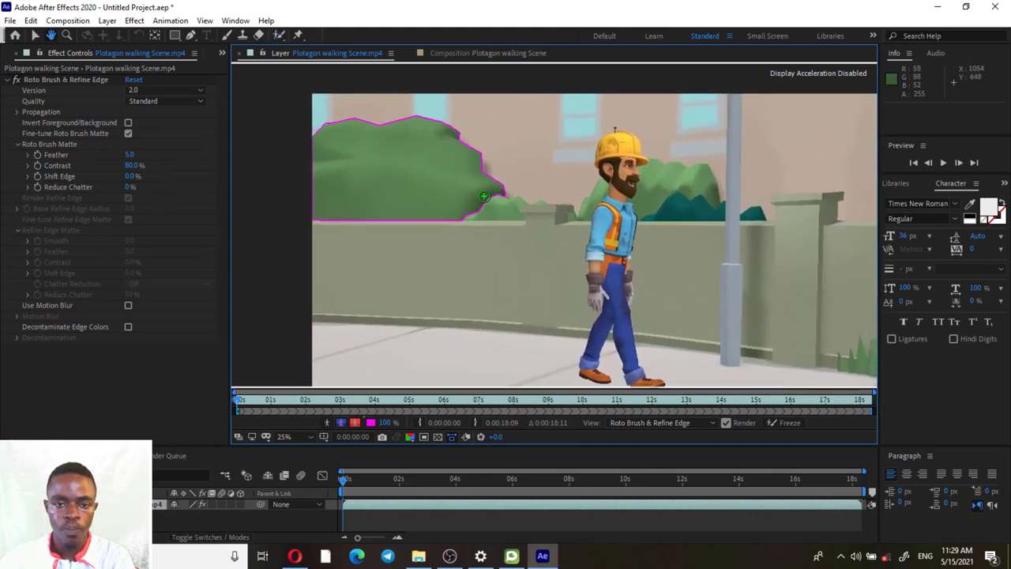
mouse_move(483, 196)
mouse_down()
mouse_move(425, 196)
mouse_move(539, 196)
mouse_move(451, 188)
mouse_move(515, 181)
mouse_move(393, 178)
mouse_move(508, 176)
mouse_move(420, 178)
mouse_up()
scroll(454, 191, down, 6)
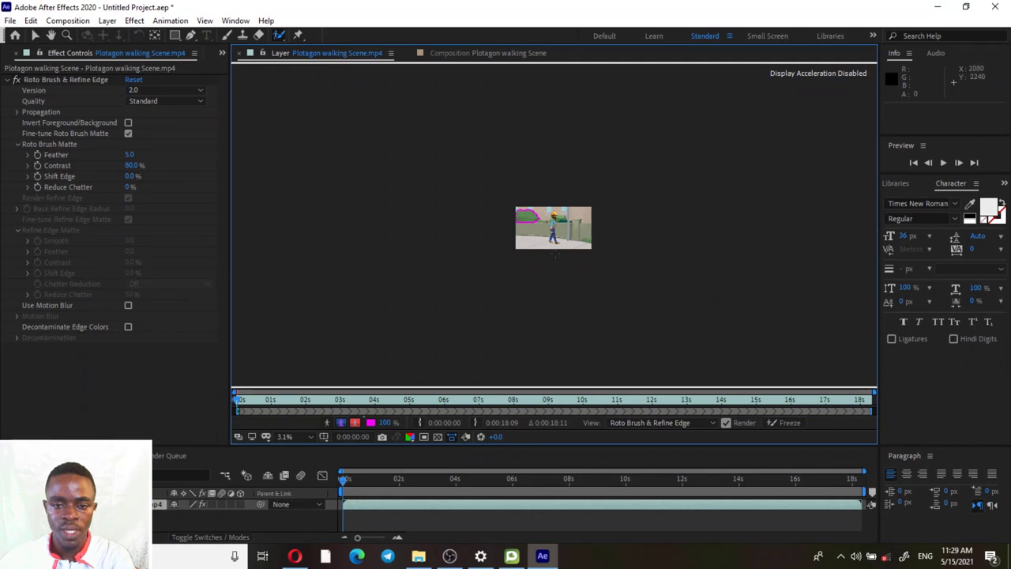
click(311, 439)
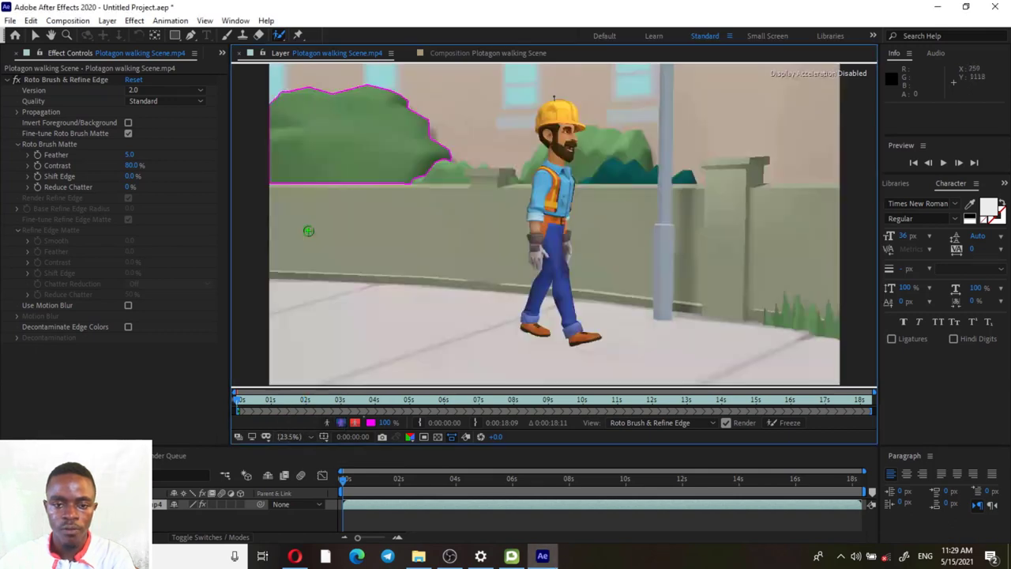
click(310, 226)
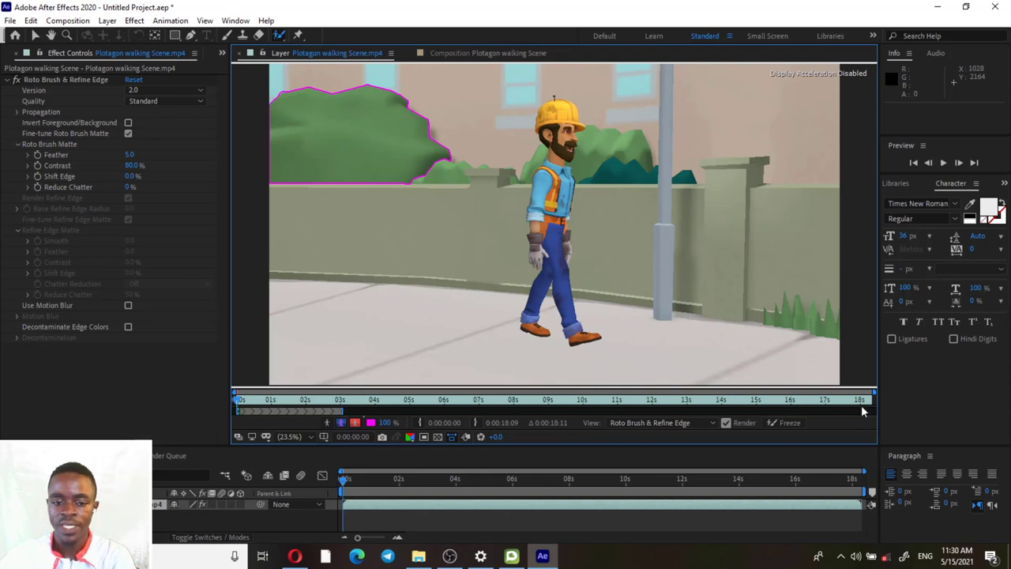
click(328, 423)
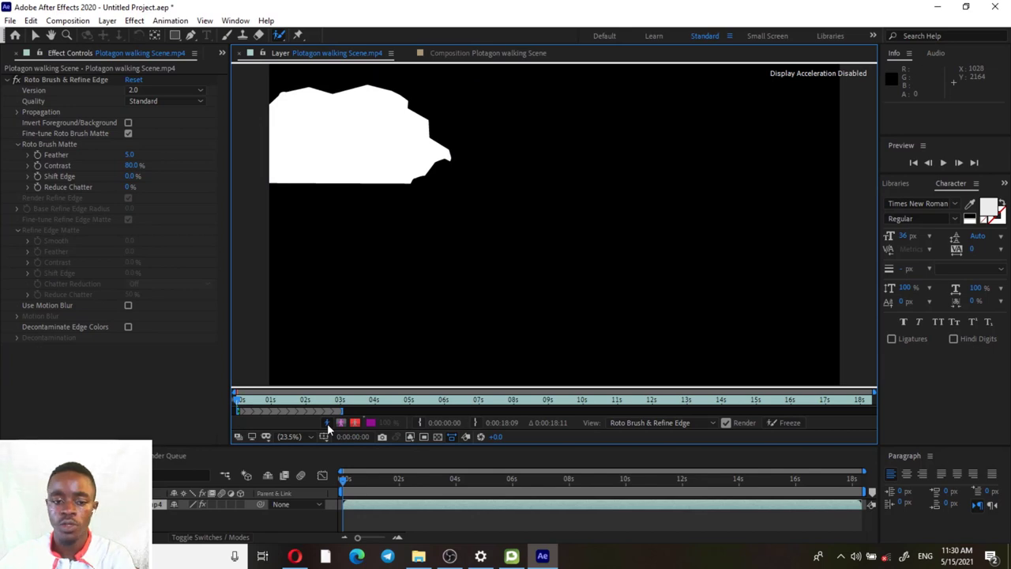
click(341, 422)
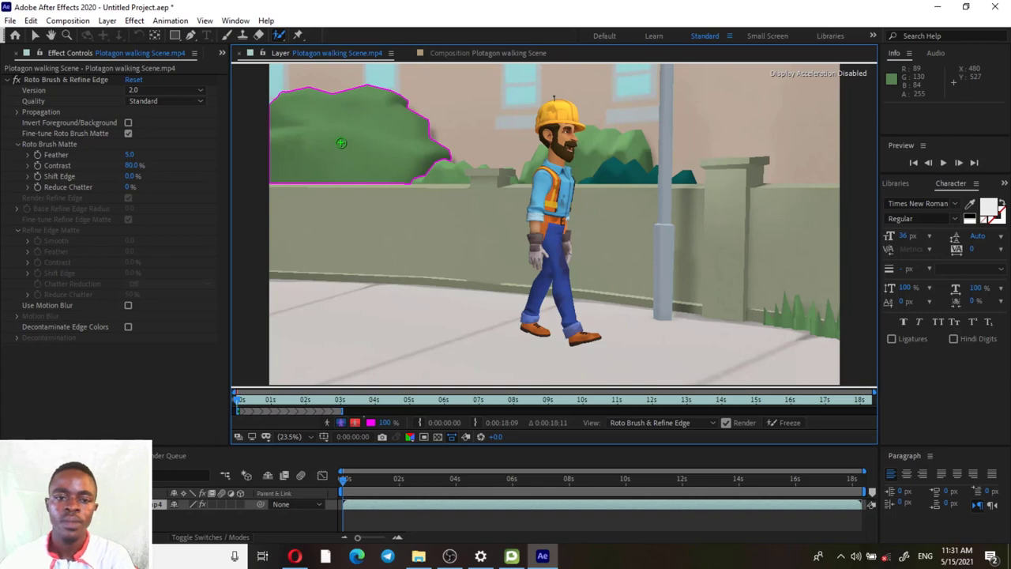
click(326, 423)
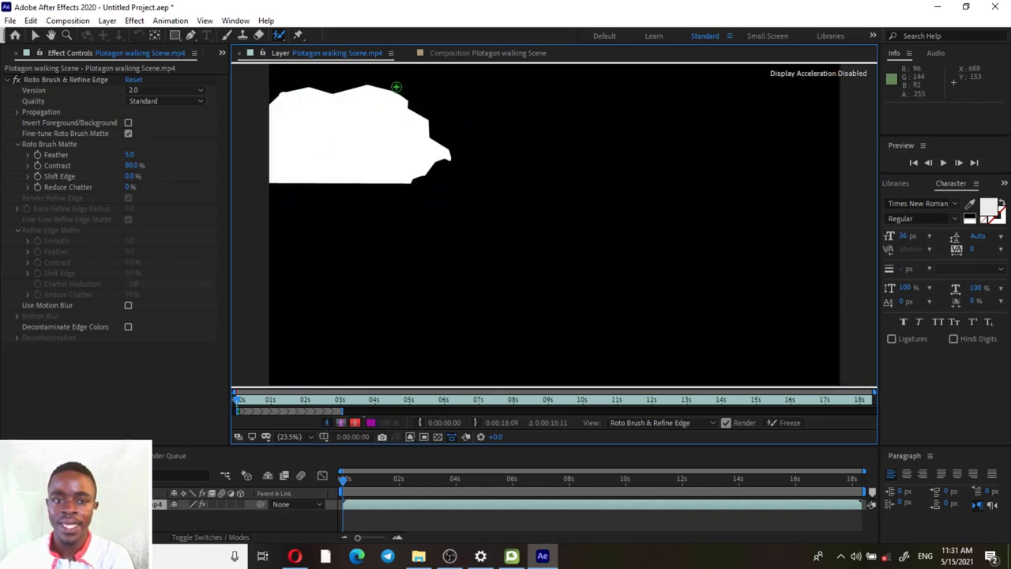
Step: Compare the bush selection in the alpha boundary and red alpha overlay displays, ending on the alpha boundary
click(343, 423)
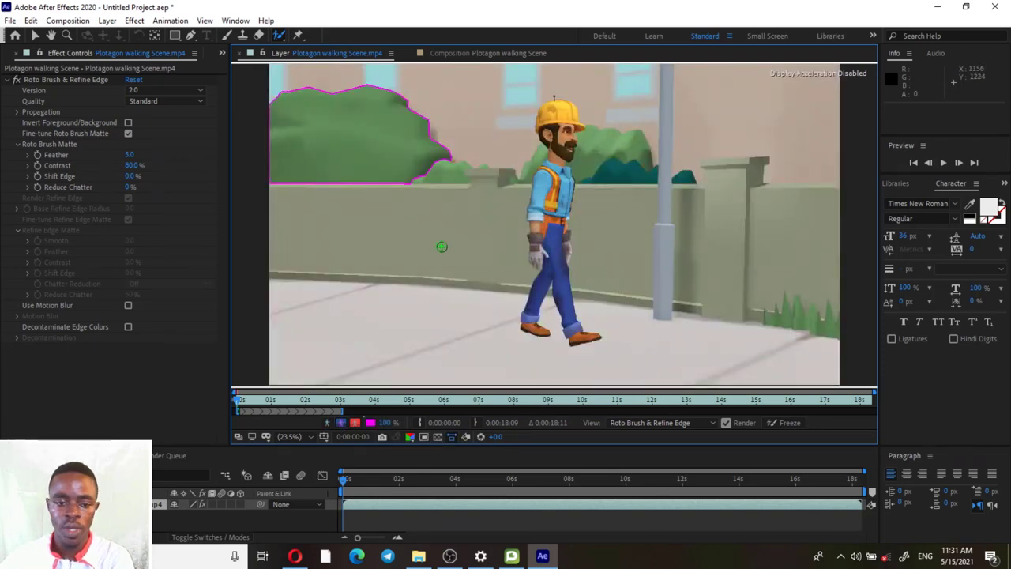
click(355, 424)
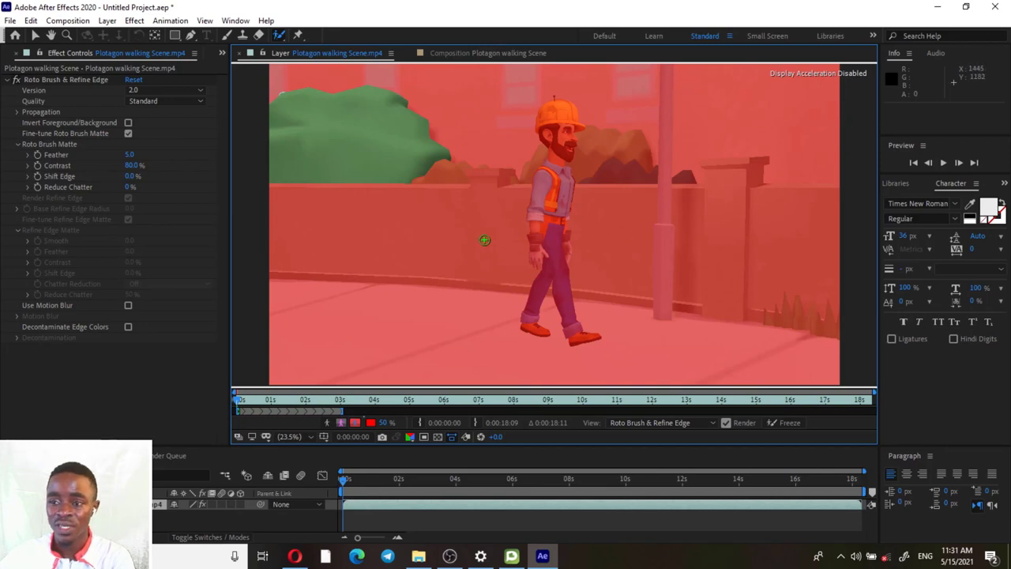
click(342, 422)
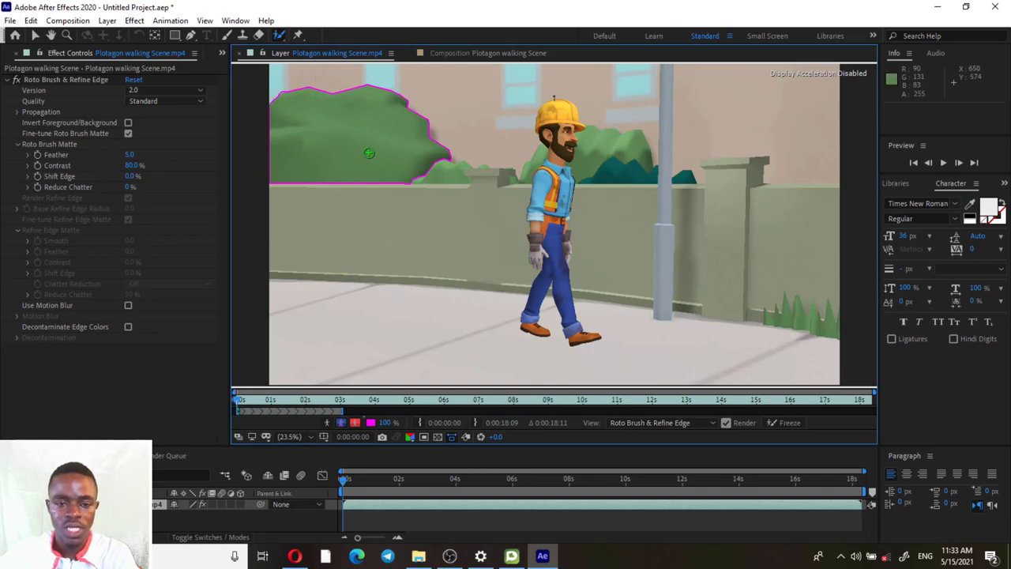
Step: Subtract the whole large green bush from the Roto Brush selection and make the brush small enough for the walking man
mouse_move(383, 234)
mouse_down()
mouse_move(408, 236)
mouse_move(414, 182)
mouse_move(388, 99)
mouse_move(312, 87)
mouse_move(278, 140)
mouse_move(294, 191)
mouse_up()
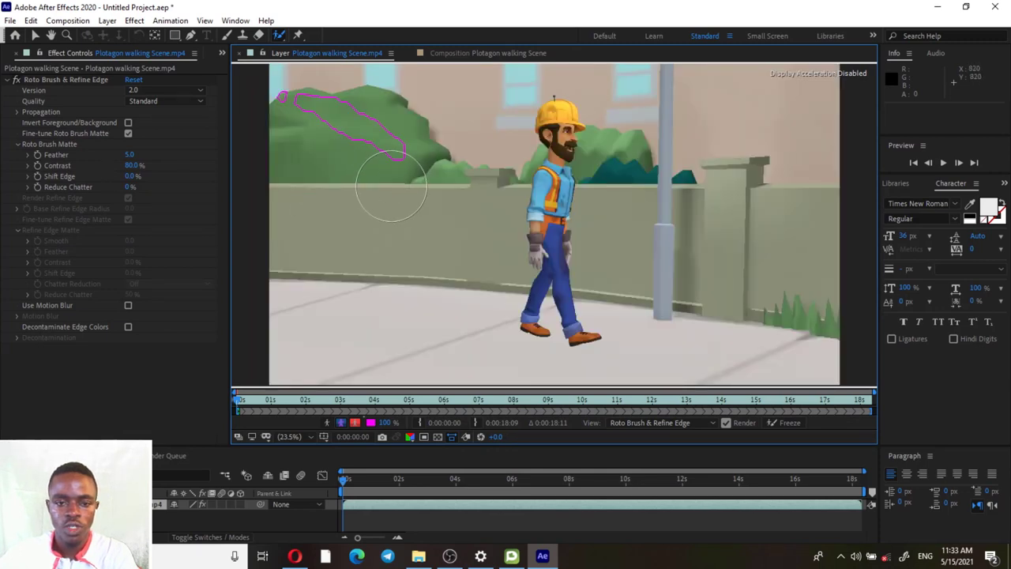
drag(435, 169, 289, 105)
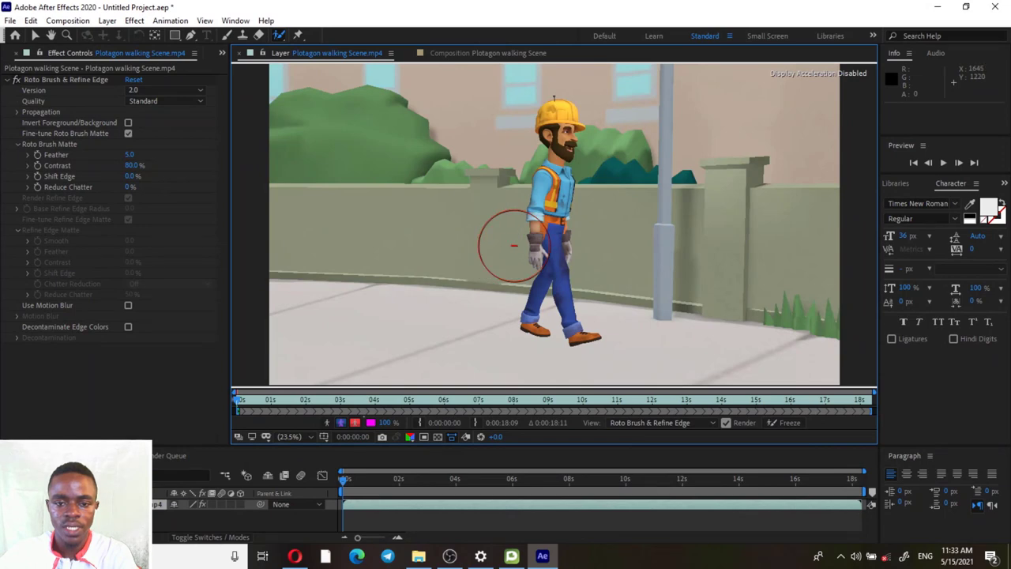
drag(503, 239, 512, 245)
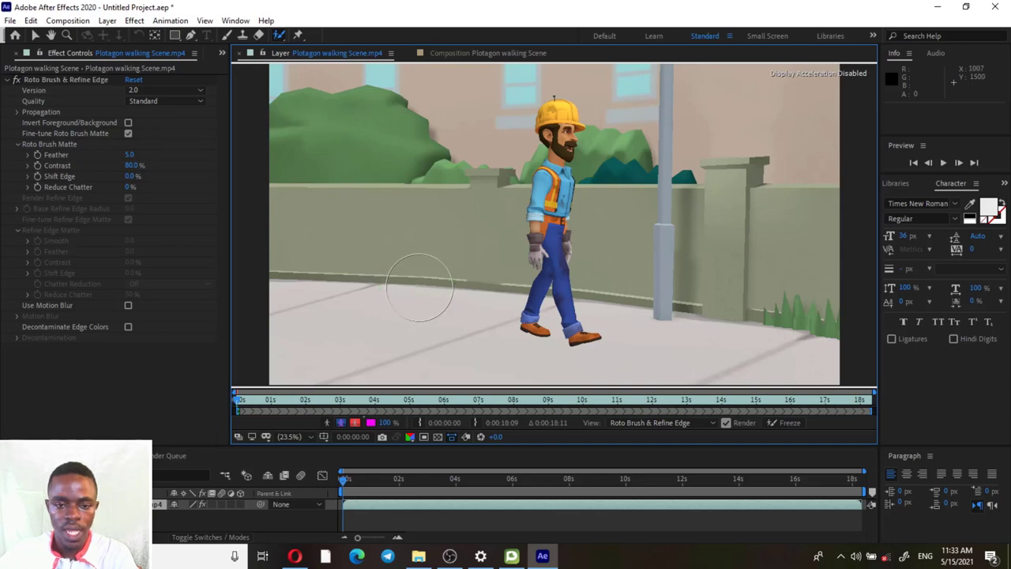
drag(420, 287, 394, 288)
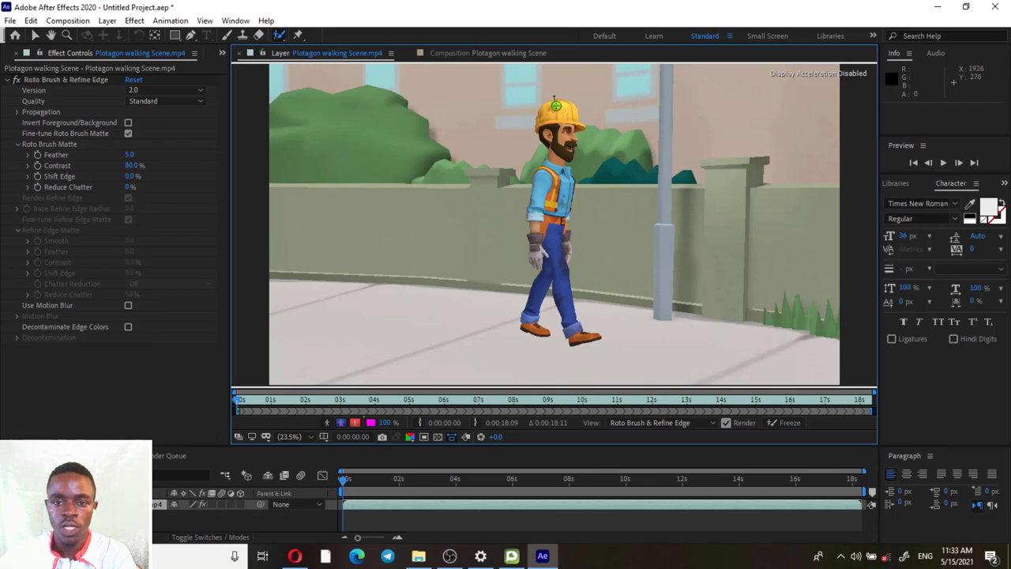
Step: Roto Brush the walking man as foreground with one stroke from the helmet down through his body to the rear shoe
drag(556, 105, 545, 236)
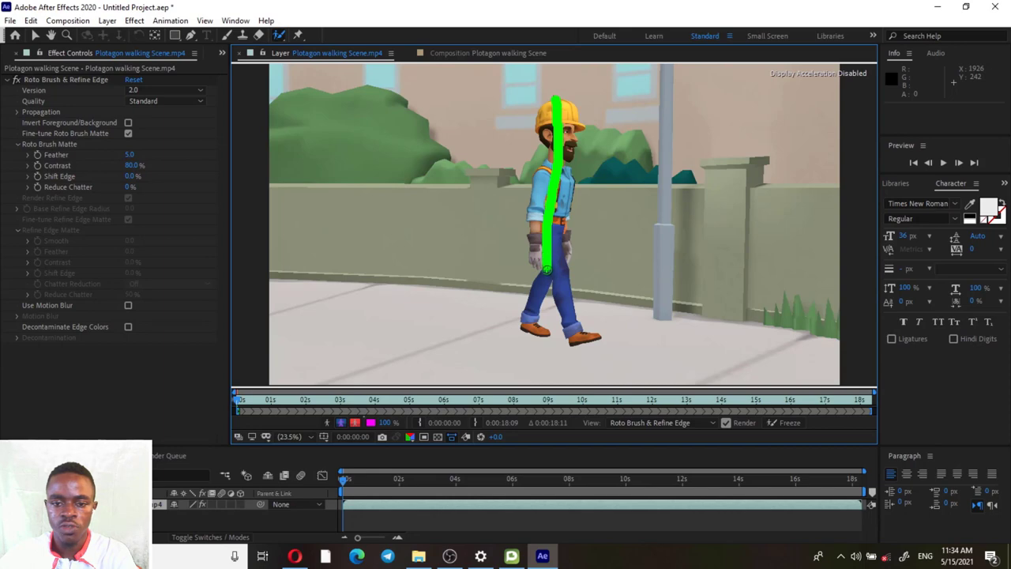
mouse_move(547, 270)
mouse_down()
mouse_move(532, 318)
mouse_move(542, 330)
mouse_up()
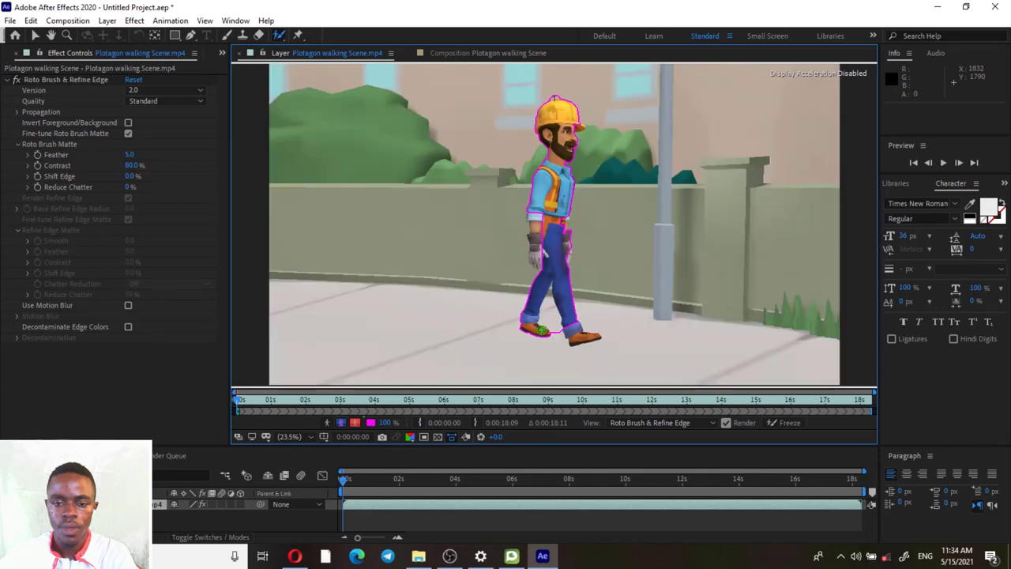
Step: Subtract the background on both sides of the small spike on top of the man's helmet at 100% magnification
scroll(554, 95, up, 1)
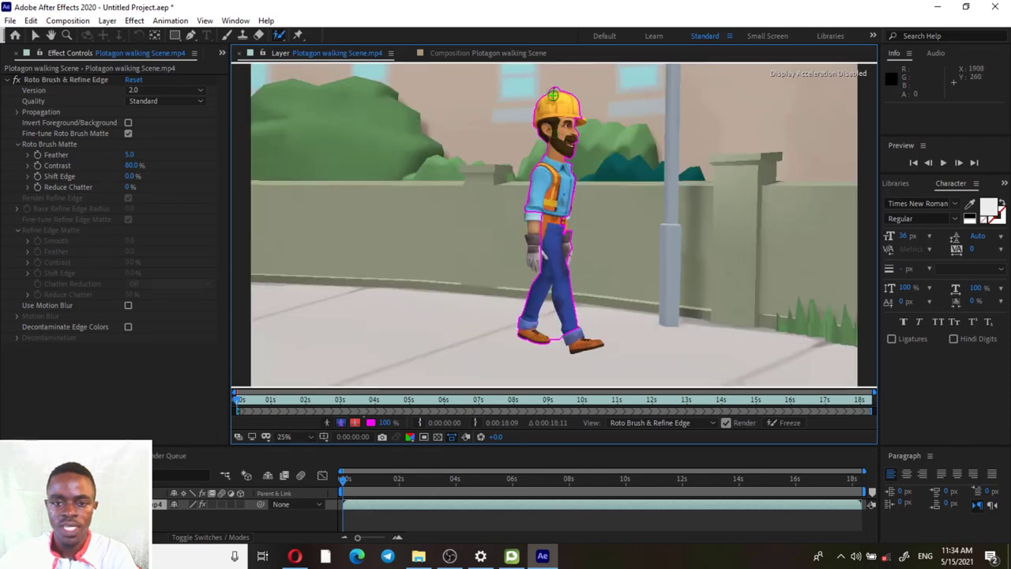
scroll(554, 95, up, 2)
drag(554, 95, 551, 281)
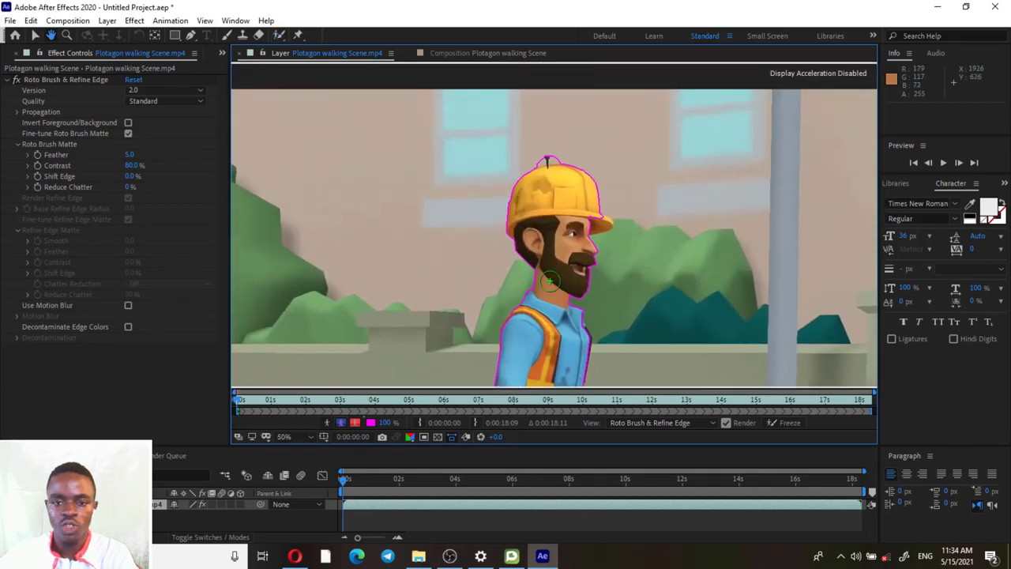
scroll(542, 189, up, 2)
drag(535, 169, 539, 244)
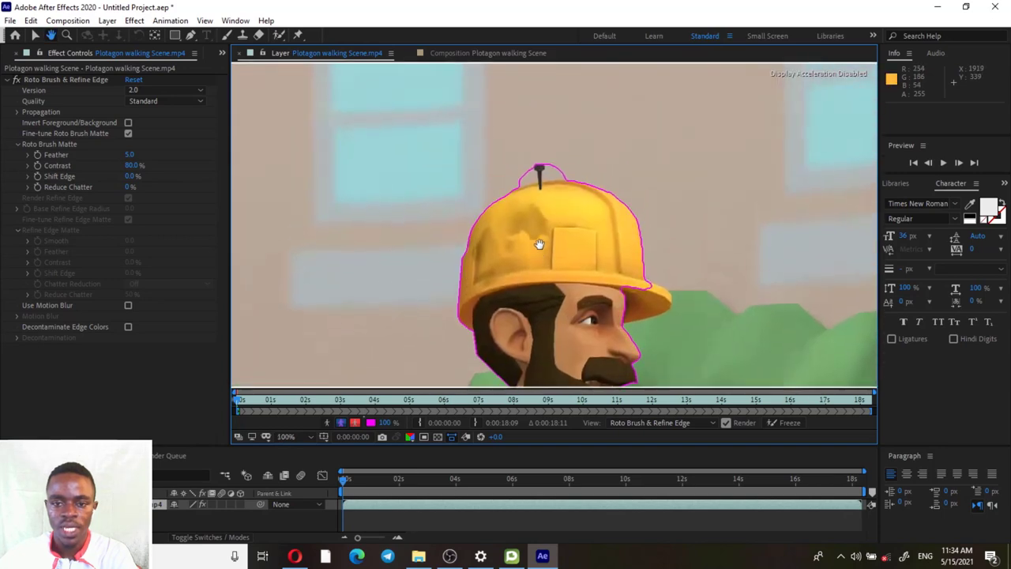
key(alt+w)
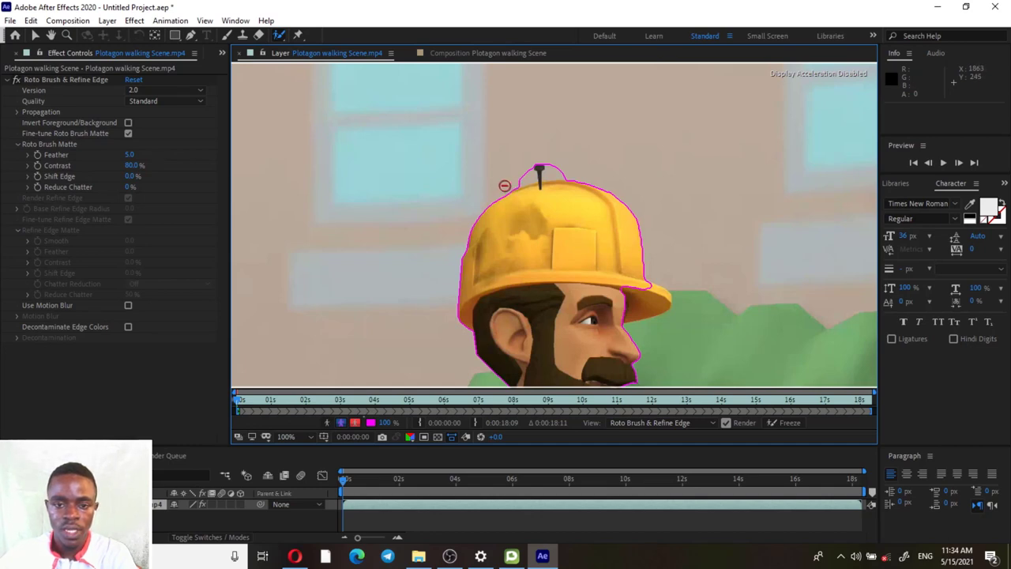
drag(505, 186, 512, 184)
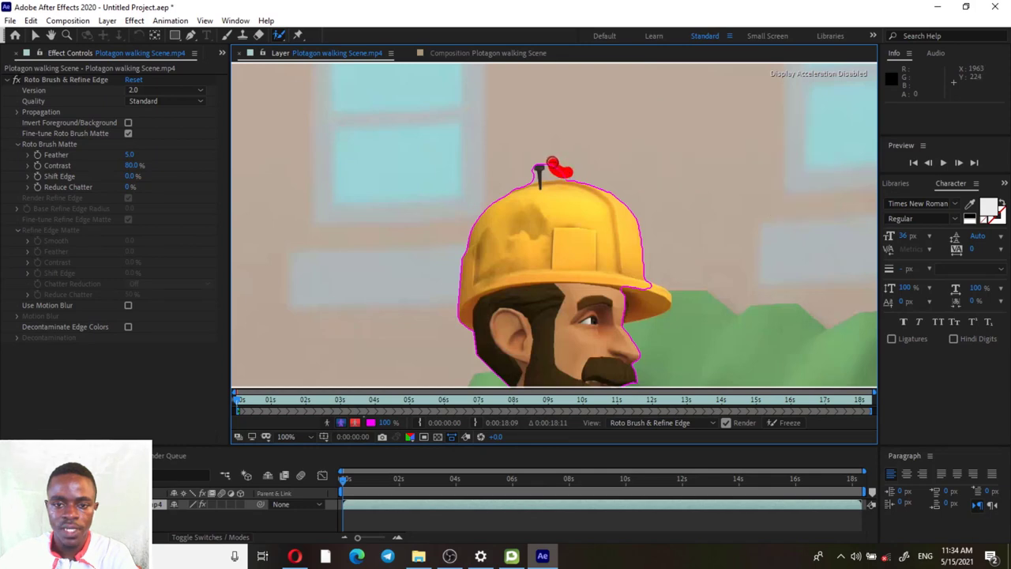
drag(556, 167, 553, 166)
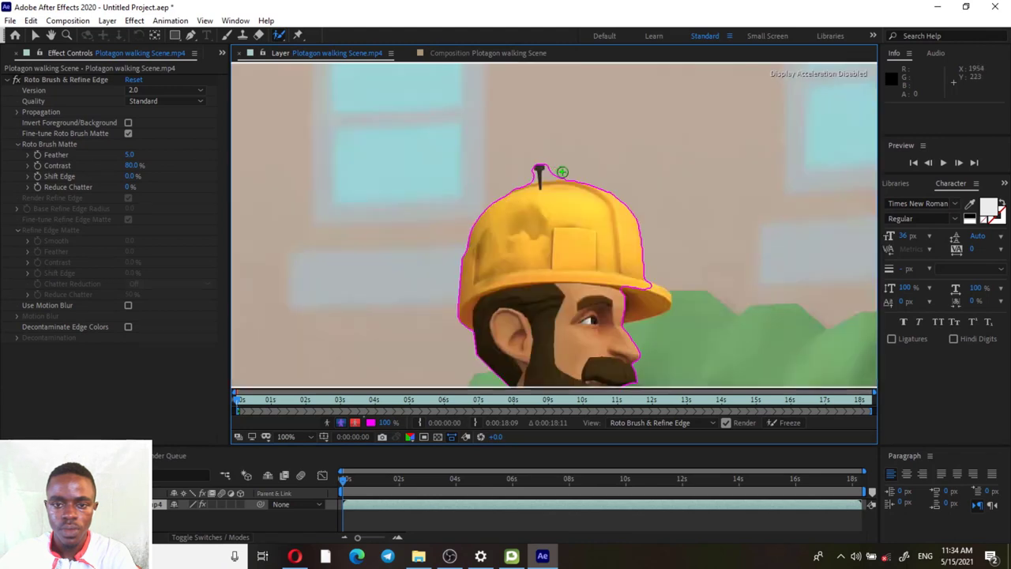
drag(563, 172, 554, 169)
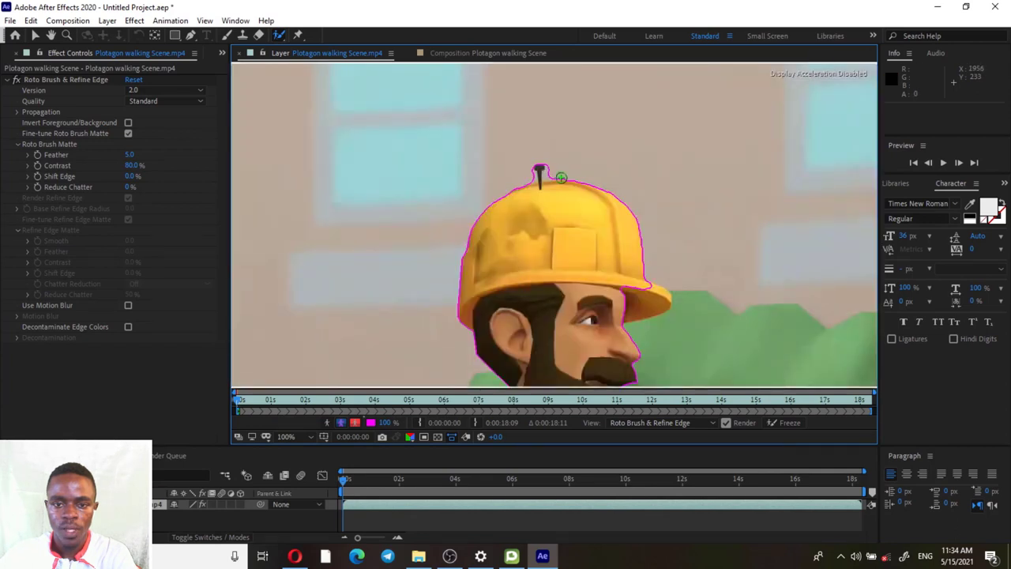
alt+click(551, 174)
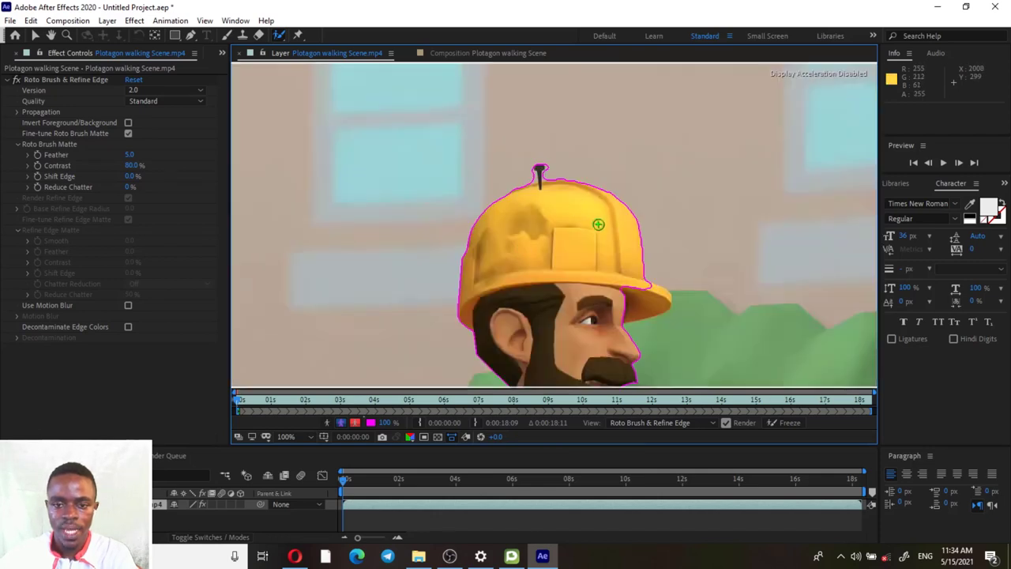
Step: Add the missing front brim of the helmet to the selection and check the head's outline in the alpha matte display
drag(629, 308, 540, 236)
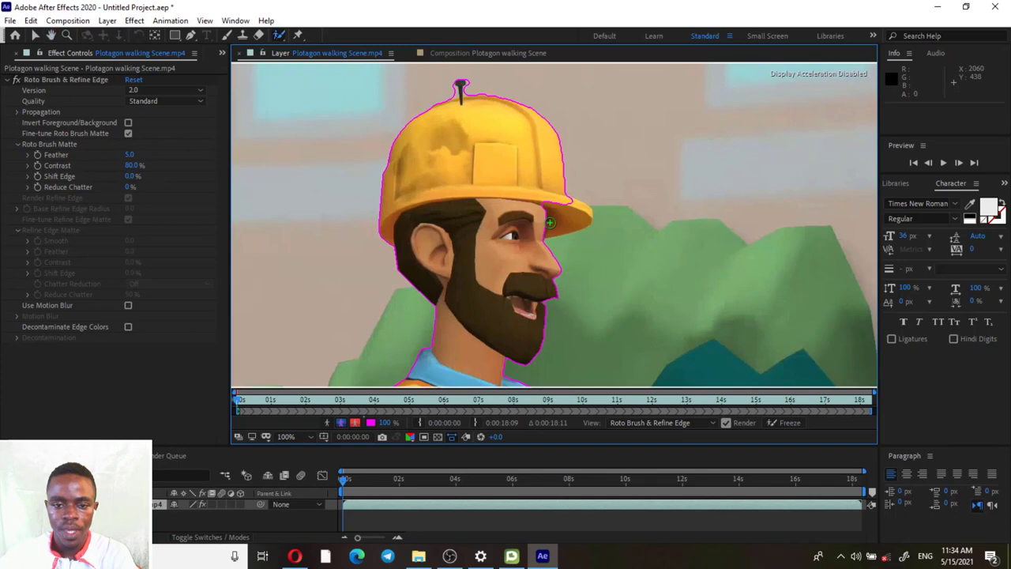
click(327, 423)
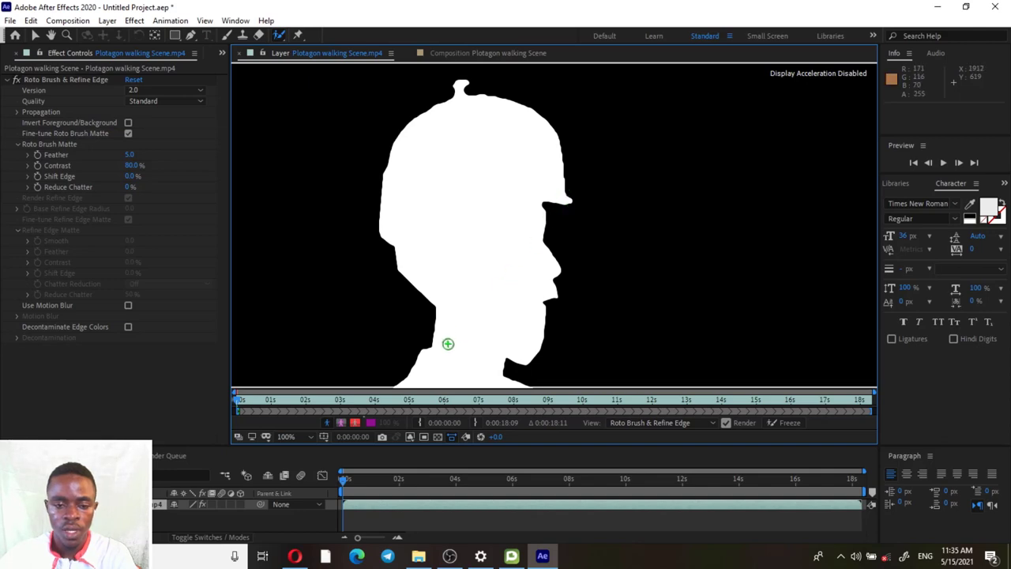
click(341, 423)
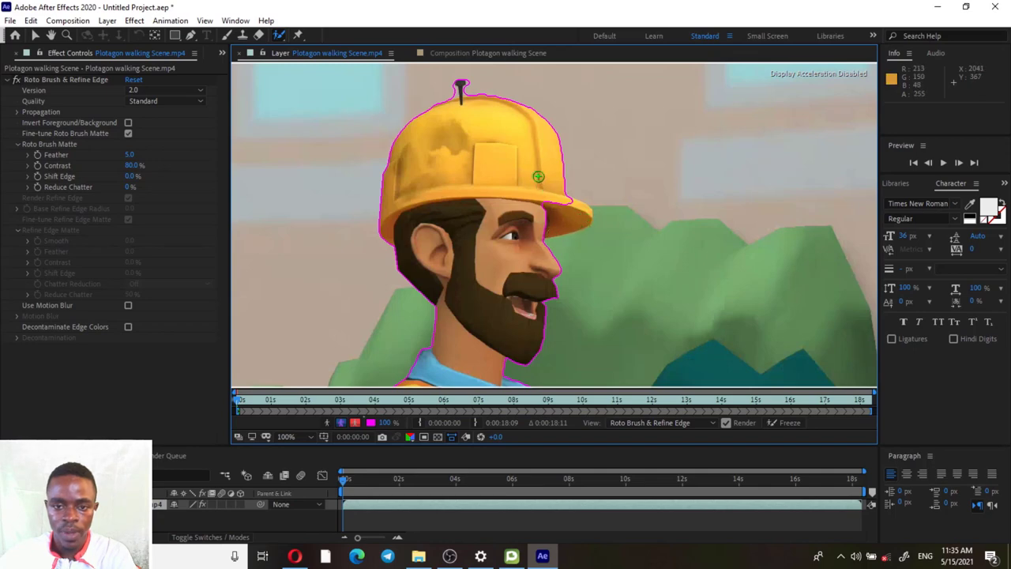
mouse_move(547, 175)
mouse_down()
mouse_move(582, 218)
mouse_move(543, 237)
mouse_up()
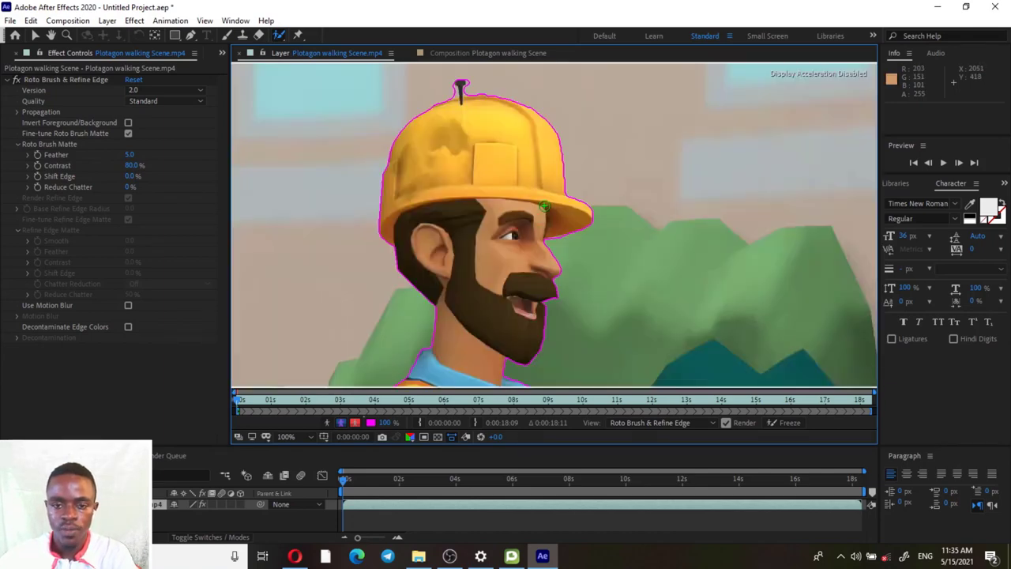
click(326, 423)
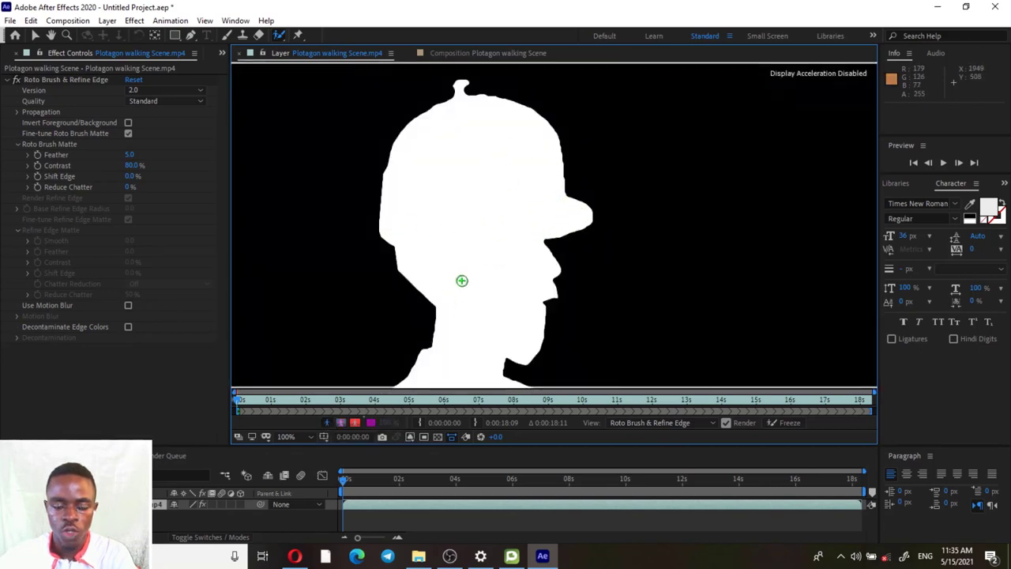
click(341, 422)
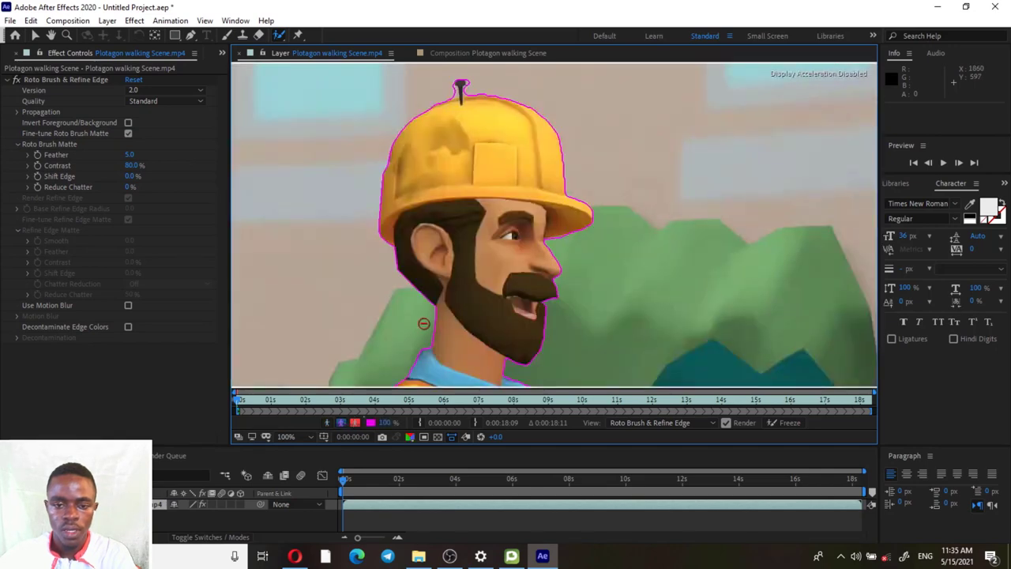
Step: Brush along the back edge of the man's shoulder and upper arm as foreground
drag(423, 324, 451, 208)
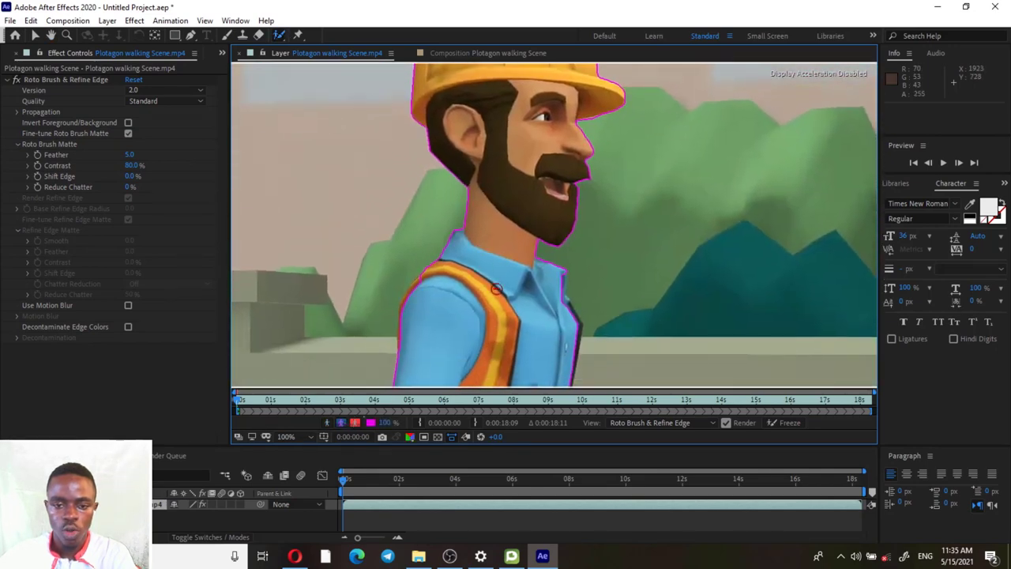
drag(496, 289, 534, 172)
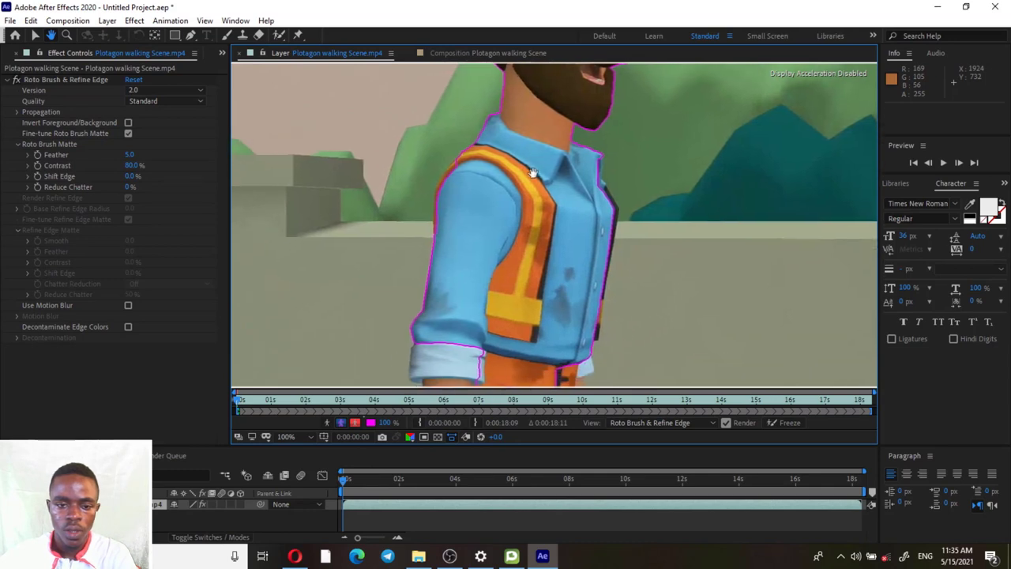
drag(452, 193, 522, 175)
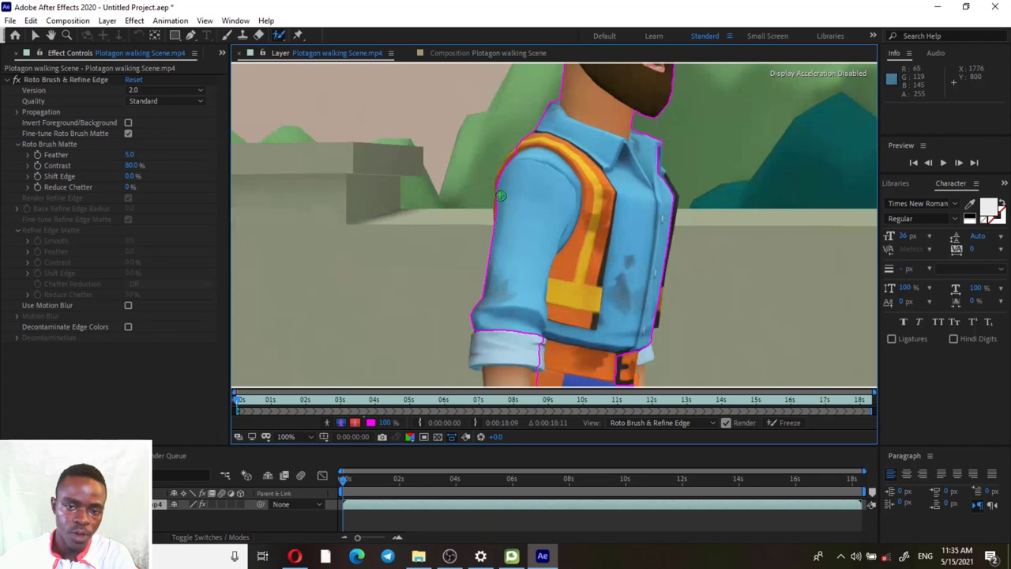
mouse_move(524, 145)
mouse_down()
mouse_move(499, 189)
mouse_move(498, 217)
mouse_up()
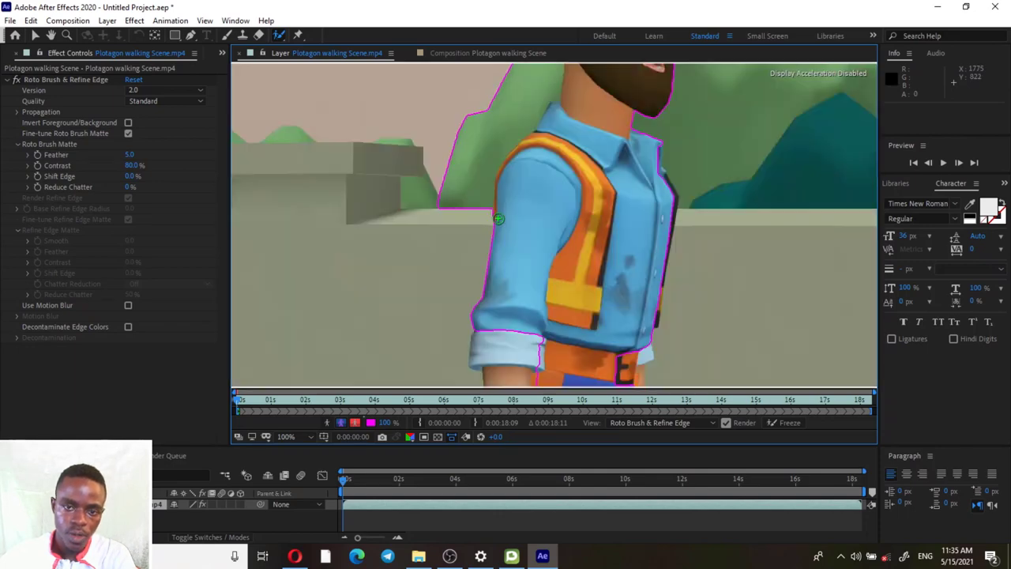
Step: Subtract the green bush behind the man's neck and shoulder from the selection
drag(491, 181, 505, 291)
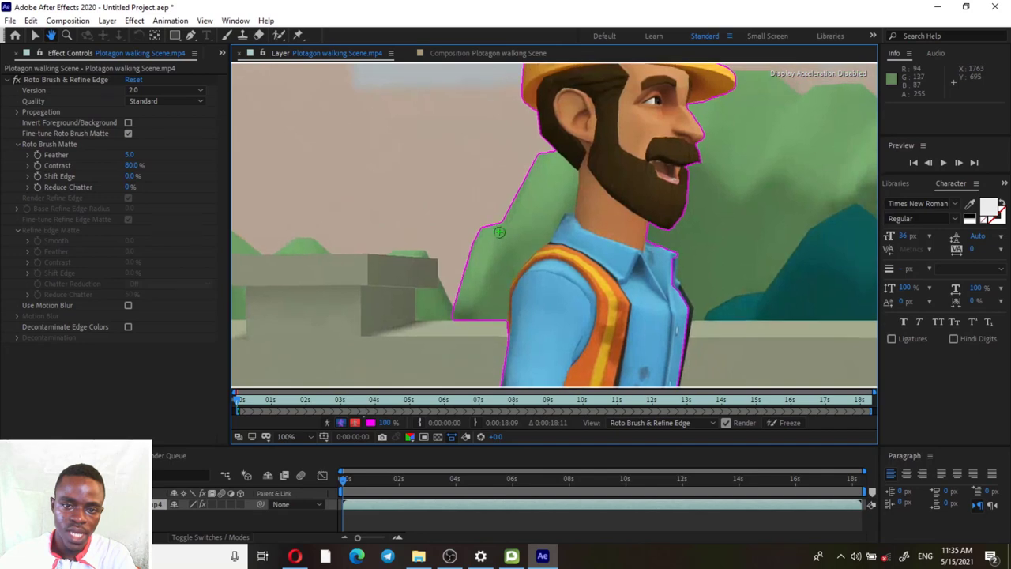
key(space)
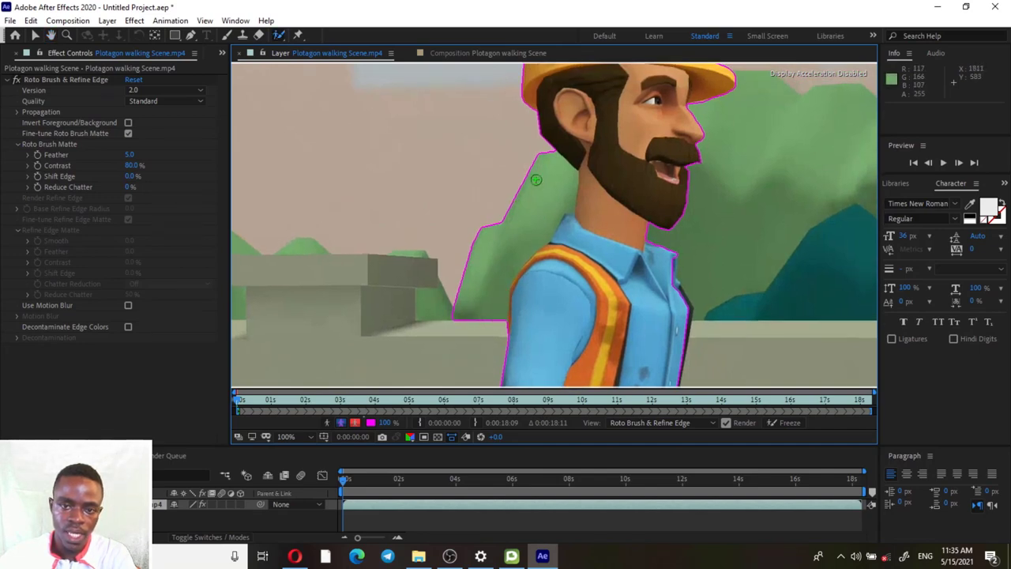
mouse_move(540, 146)
mouse_down()
mouse_move(545, 184)
mouse_move(494, 333)
mouse_up()
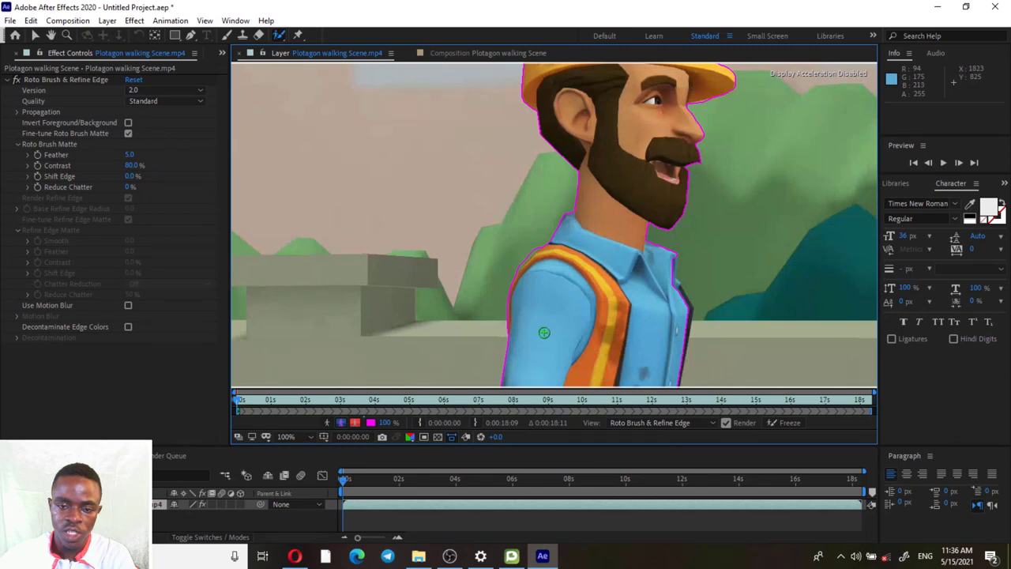
Step: Add the man's near shirt cuff, forearm and gloved hand to the foreground selection at 50% magnification
scroll(542, 324, down, 2)
drag(541, 289, 530, 162)
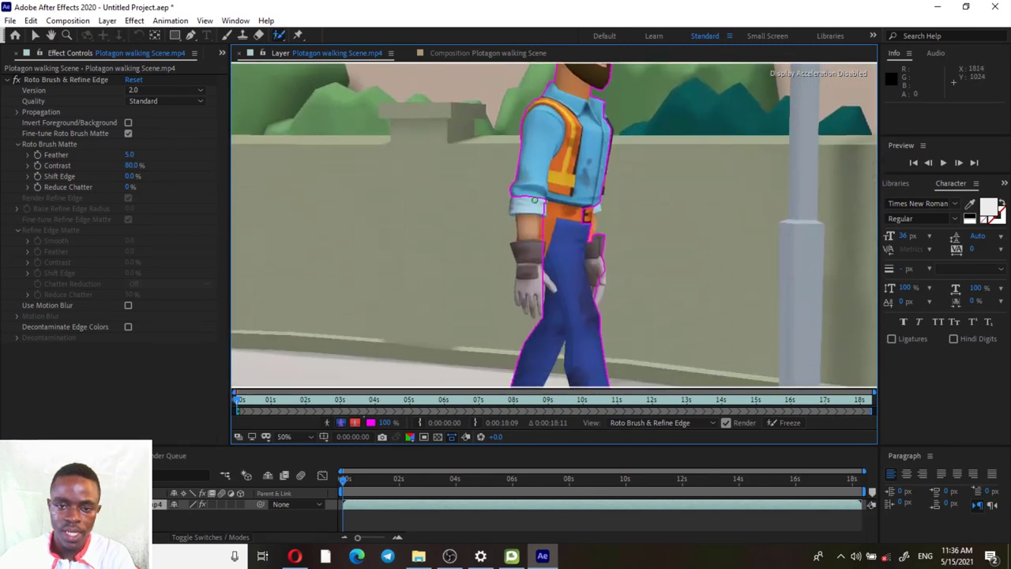
drag(526, 221, 523, 293)
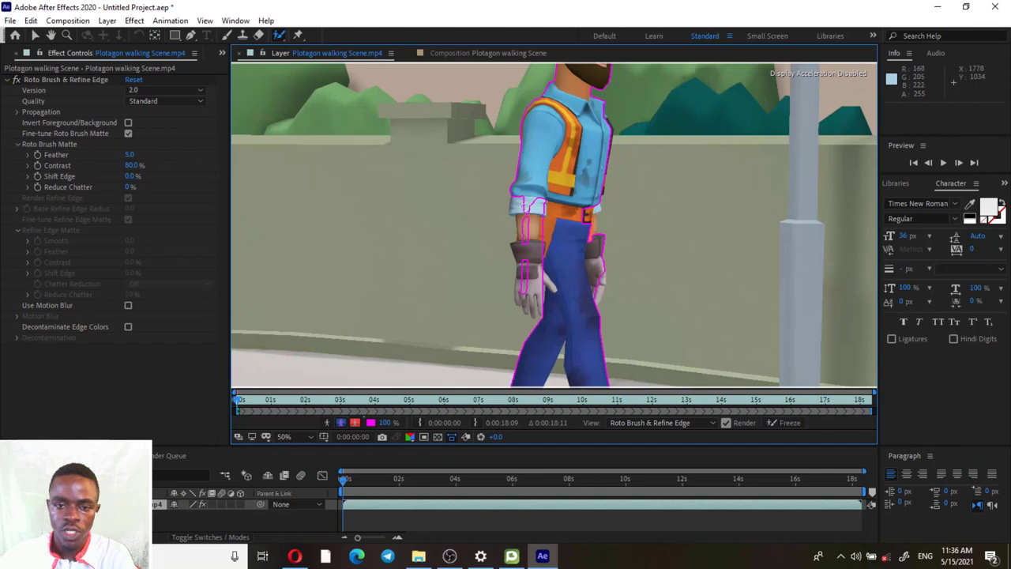
drag(527, 189, 527, 284)
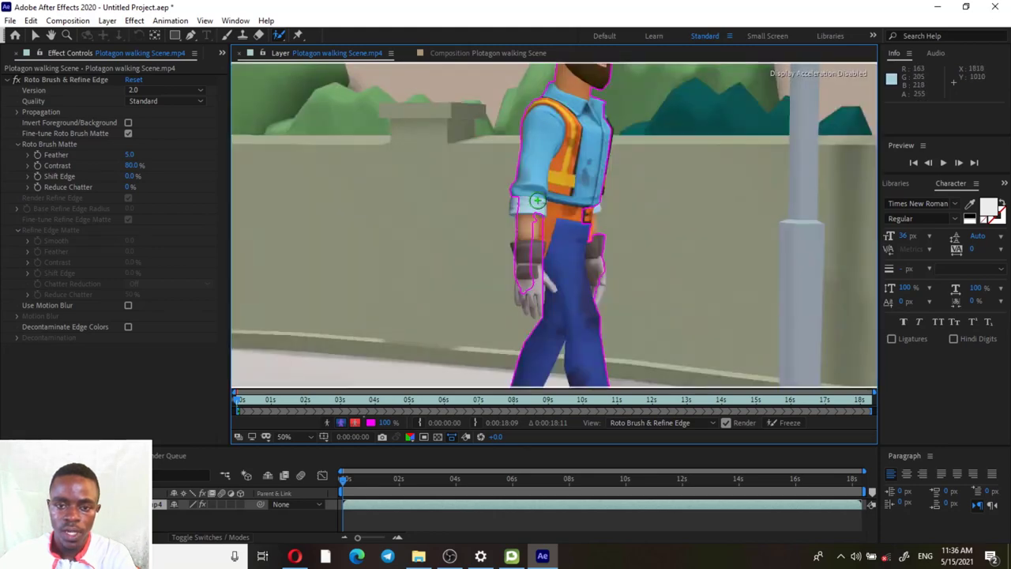
drag(537, 196, 532, 307)
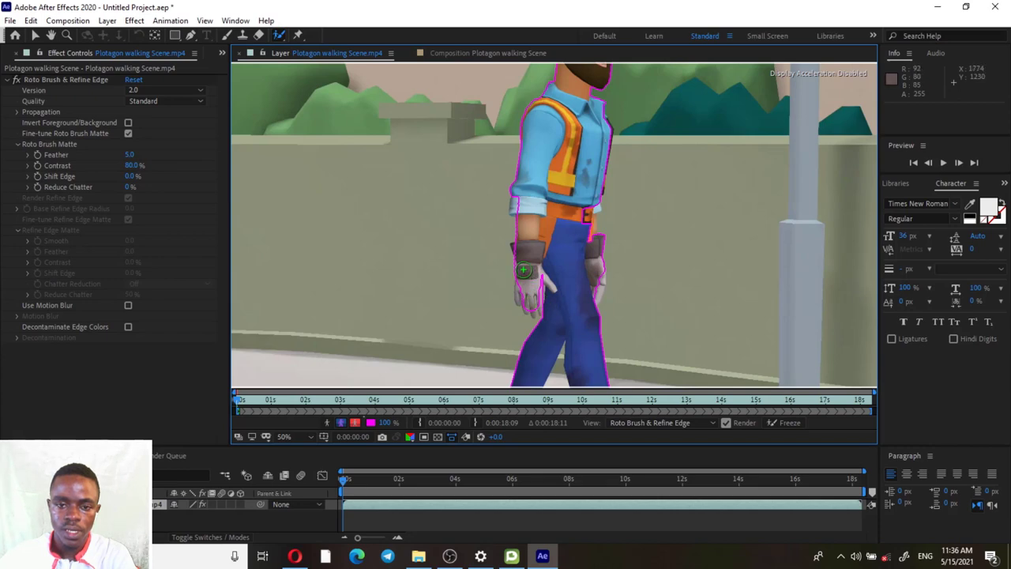
mouse_move(523, 270)
mouse_down()
mouse_move(531, 194)
mouse_move(551, 199)
mouse_move(549, 239)
mouse_up()
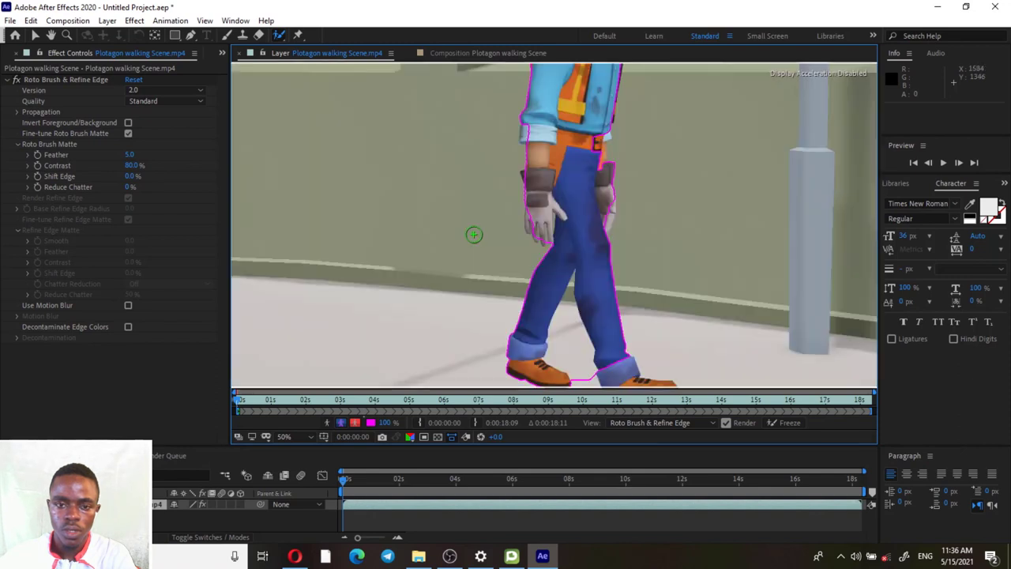
Step: Brush the near gloved hand and the back edge of the near shirt cuff as foreground
drag(530, 169, 544, 238)
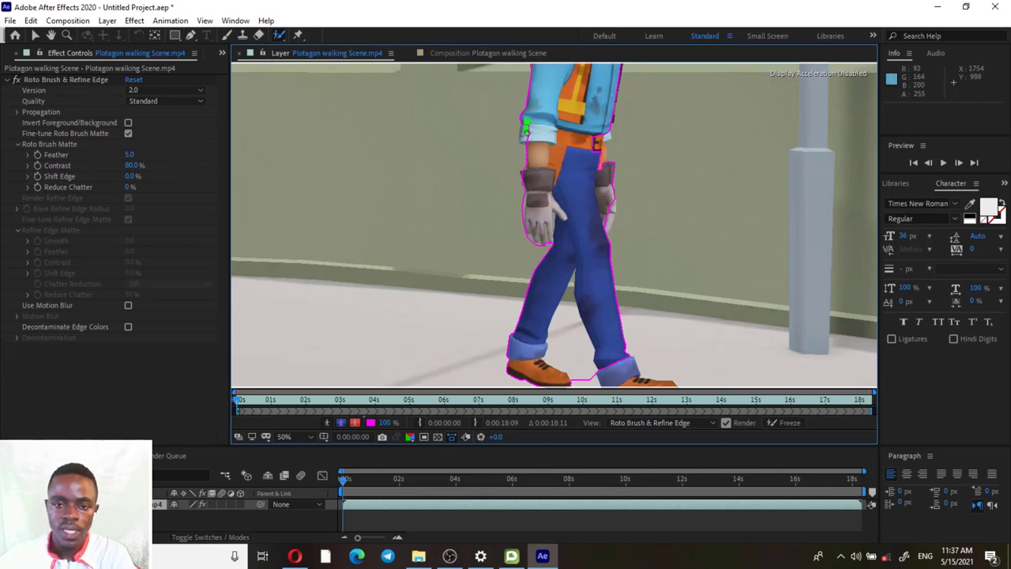
drag(524, 134, 522, 140)
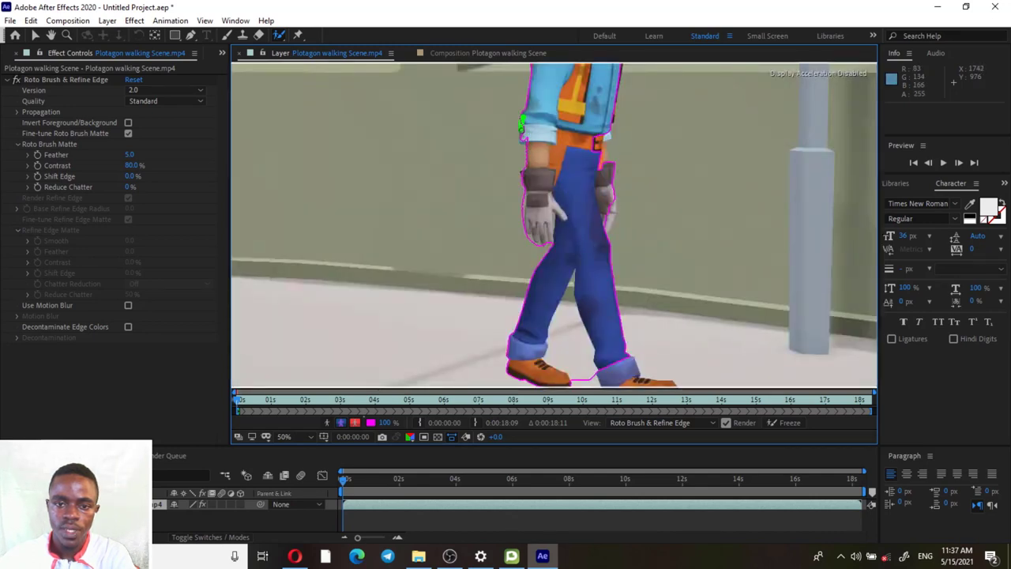
drag(523, 140, 525, 141)
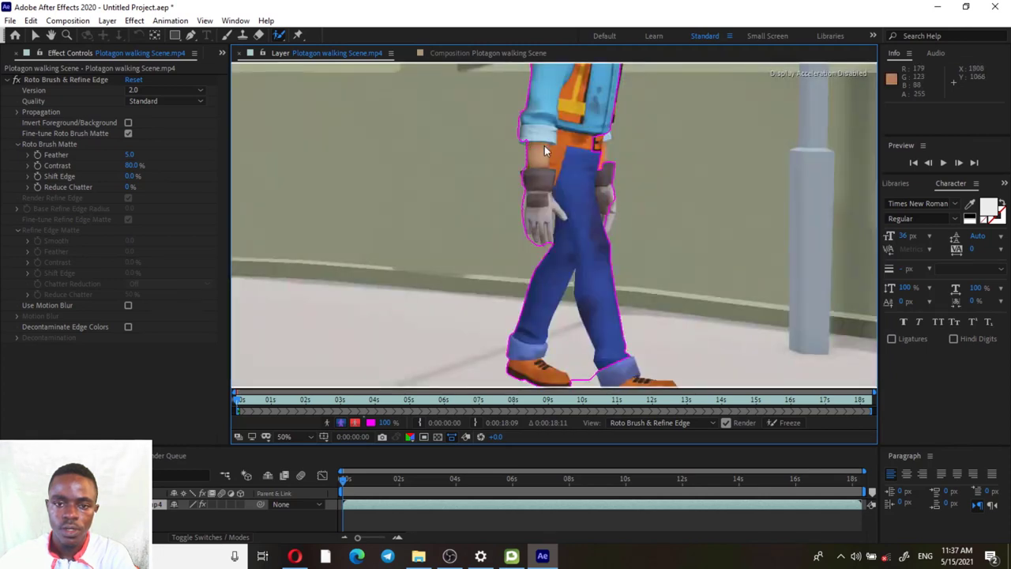
Step: Add the dark front edge of the vest, from the collar down the chest, to the foreground selection at 200% magnification
mouse_move(544, 150)
mouse_down()
mouse_move(451, 224)
mouse_move(443, 264)
mouse_up()
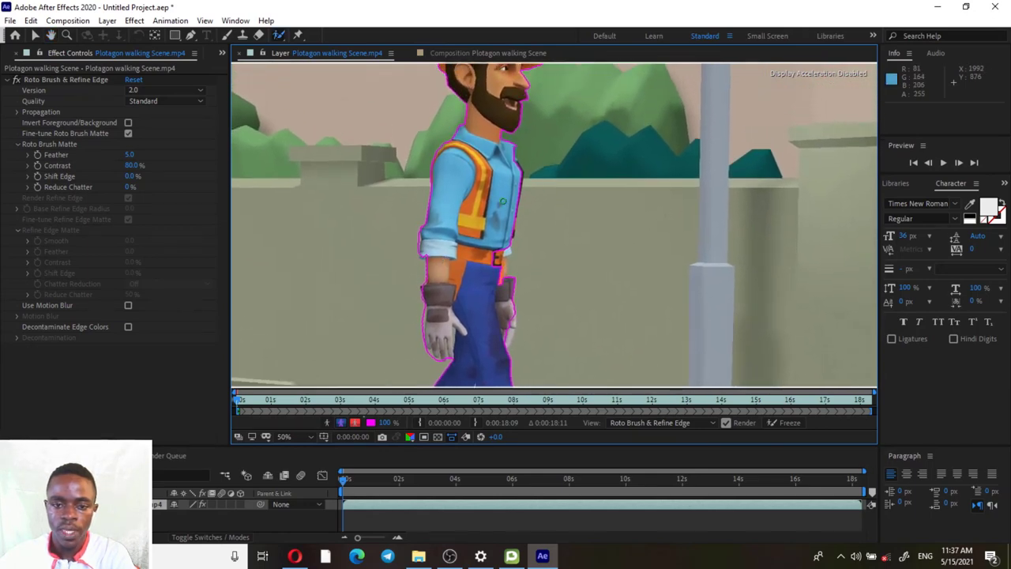
scroll(497, 227, up, 4)
drag(447, 186, 504, 356)
key(space)
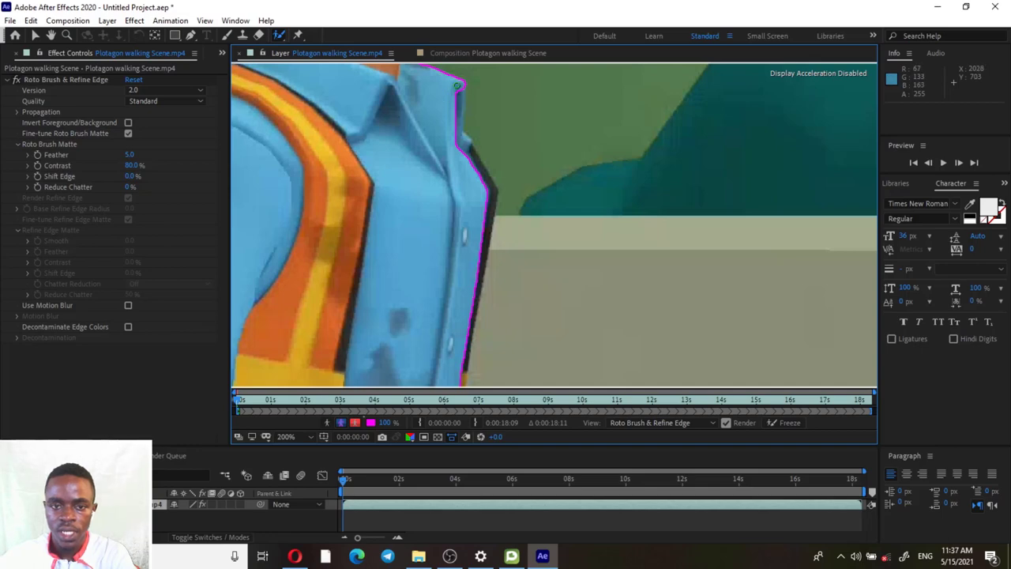
mouse_move(460, 85)
mouse_down()
mouse_move(487, 213)
mouse_move(463, 369)
mouse_up()
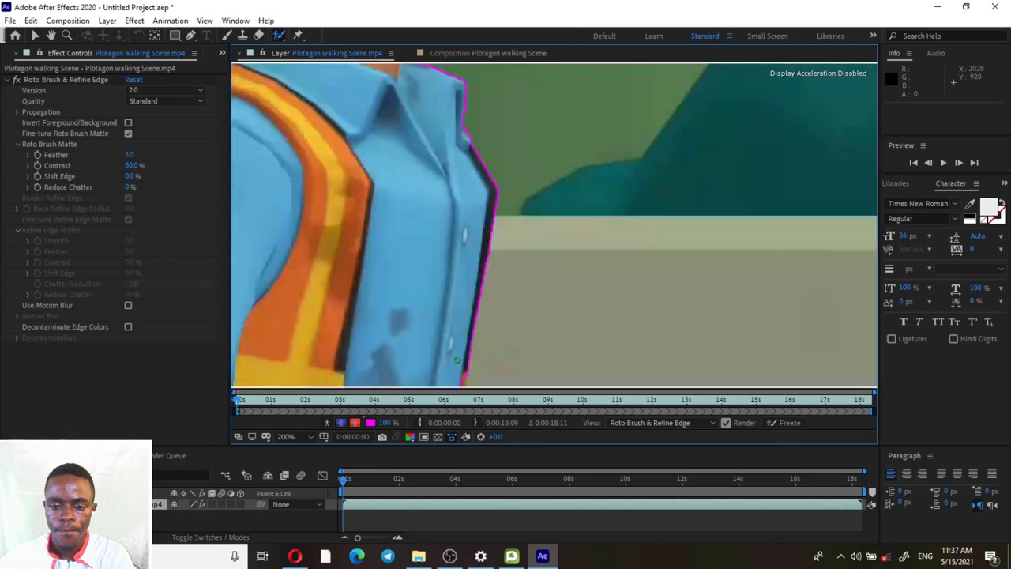
Step: Add the man's far shirt cuff and the missing parts of his far gloved hand to the foreground selection
scroll(467, 257, down, 1)
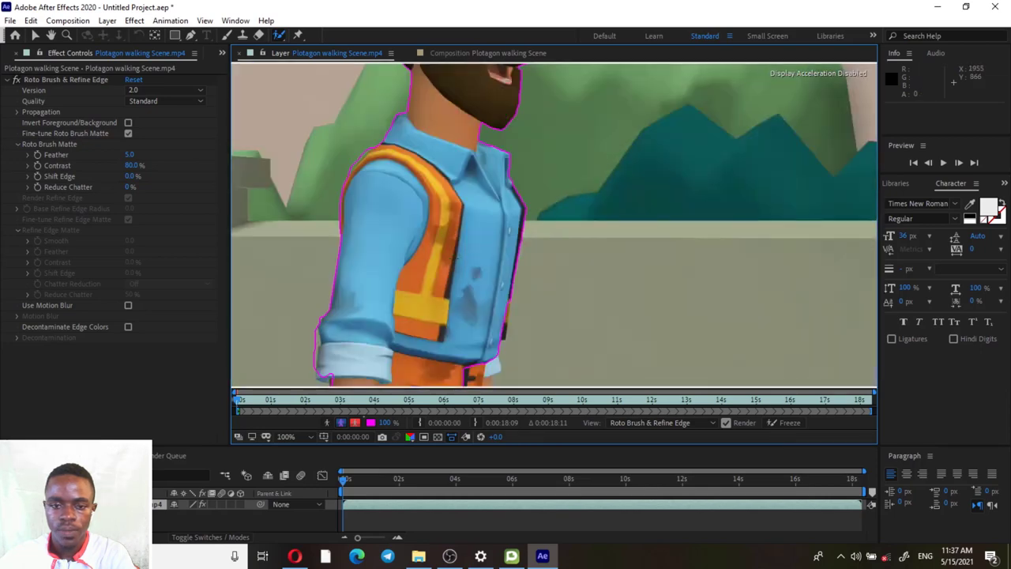
mouse_move(468, 257)
mouse_down()
mouse_move(501, 196)
mouse_move(498, 215)
mouse_up()
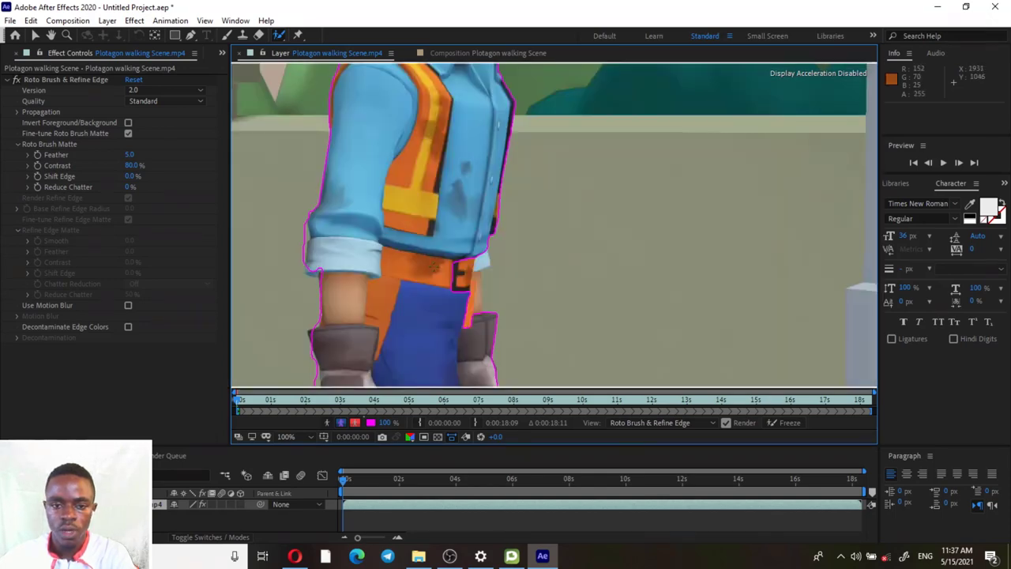
drag(480, 243, 480, 286)
scroll(442, 305, up, 2)
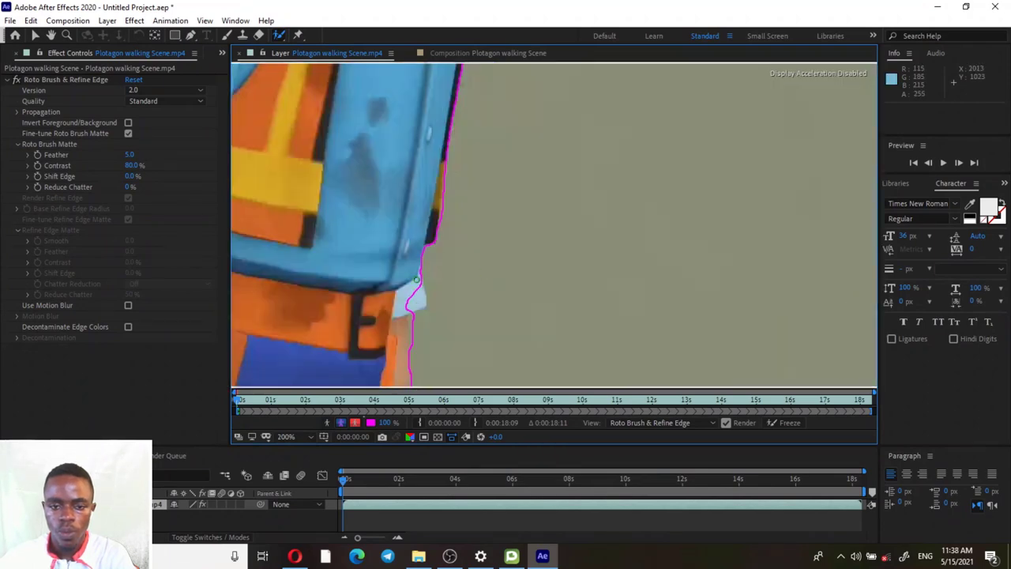
drag(416, 283, 411, 305)
scroll(443, 308, down, 2)
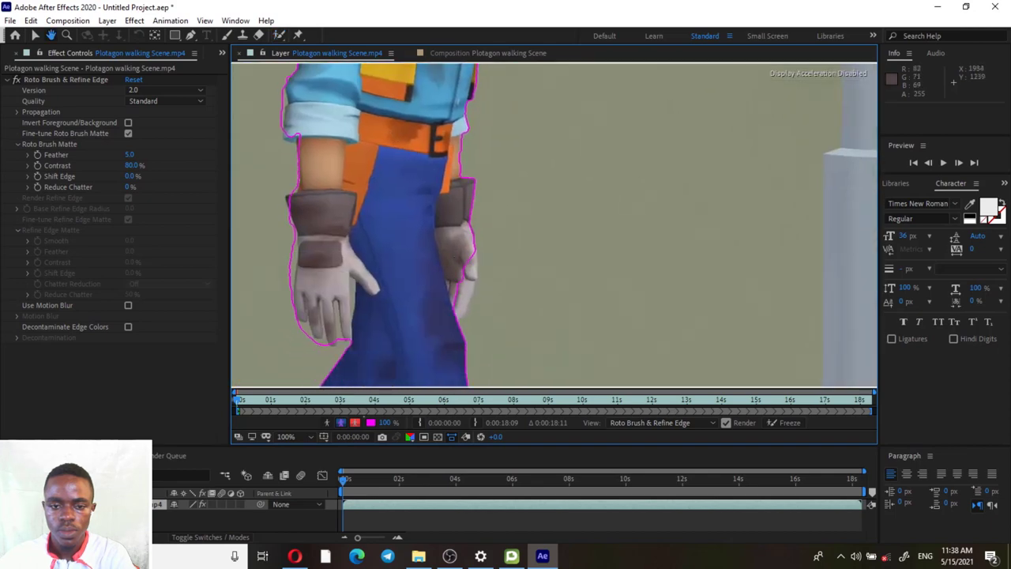
drag(468, 250, 466, 310)
scroll(578, 235, down, 5)
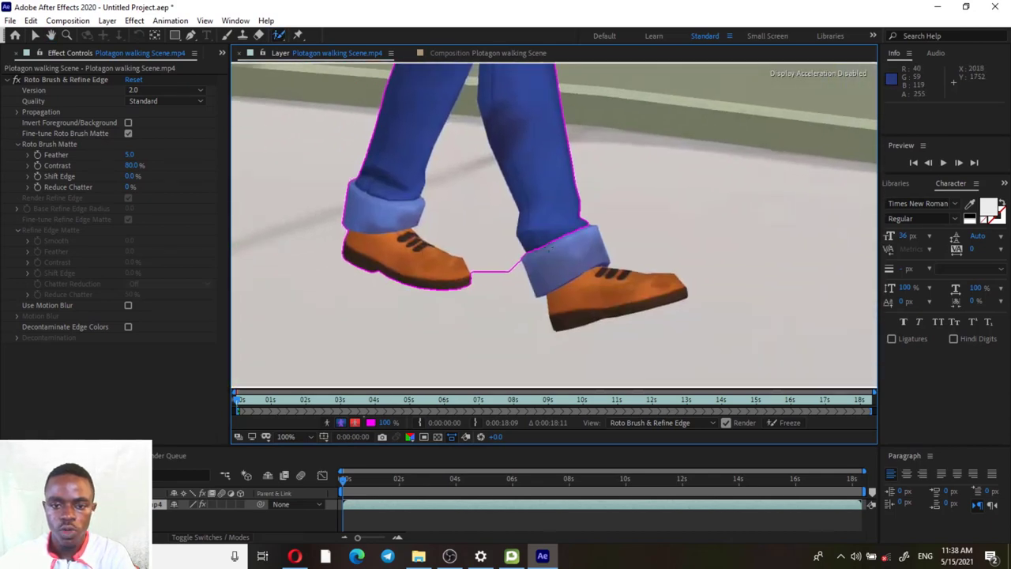
Step: Check the feet in the alpha matte display and add the leading leg's trouser cuff and shoe to the selection
click(341, 423)
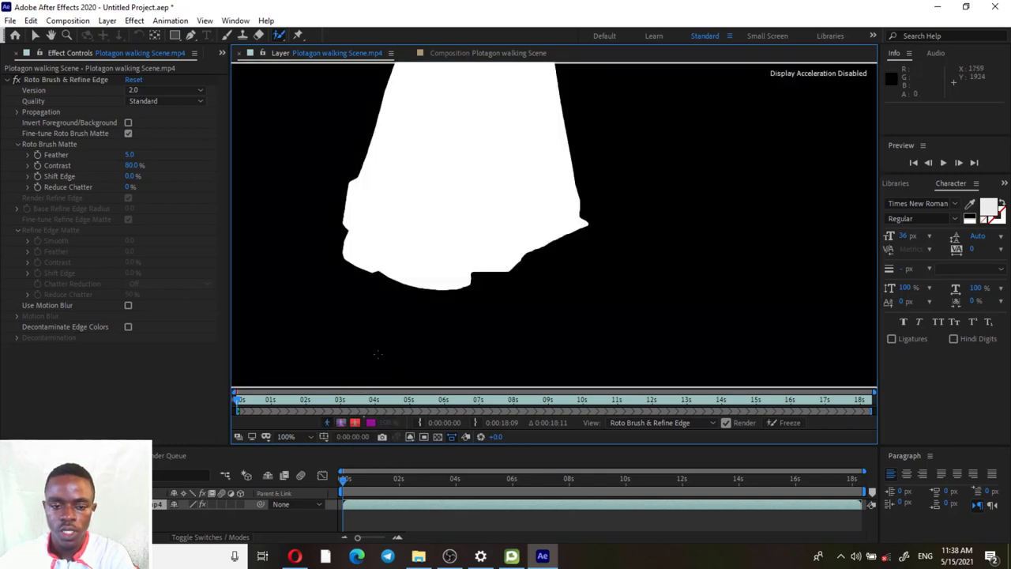
click(342, 424)
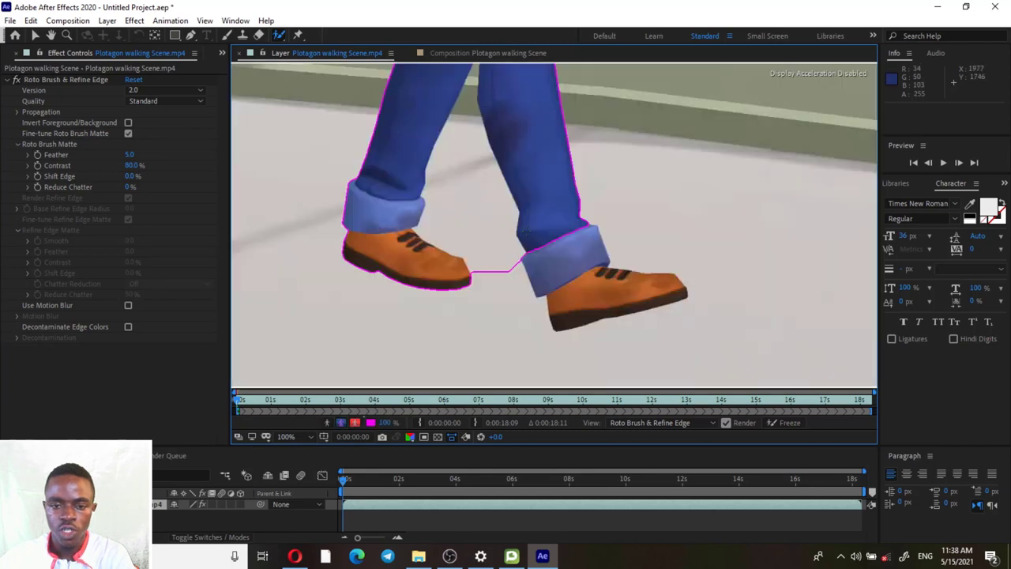
mouse_move(545, 219)
mouse_down()
mouse_move(589, 288)
mouse_move(672, 287)
mouse_up()
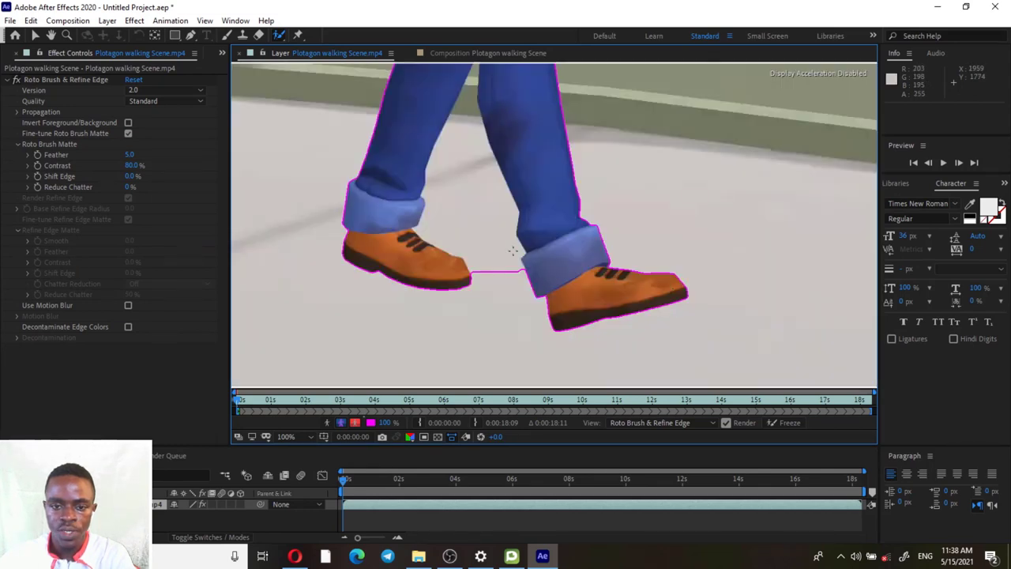
Step: Check the legs in the alpha matte display and subtract the pavement and wall area between them from the selection
scroll(516, 261, down, 2)
drag(515, 265, 533, 331)
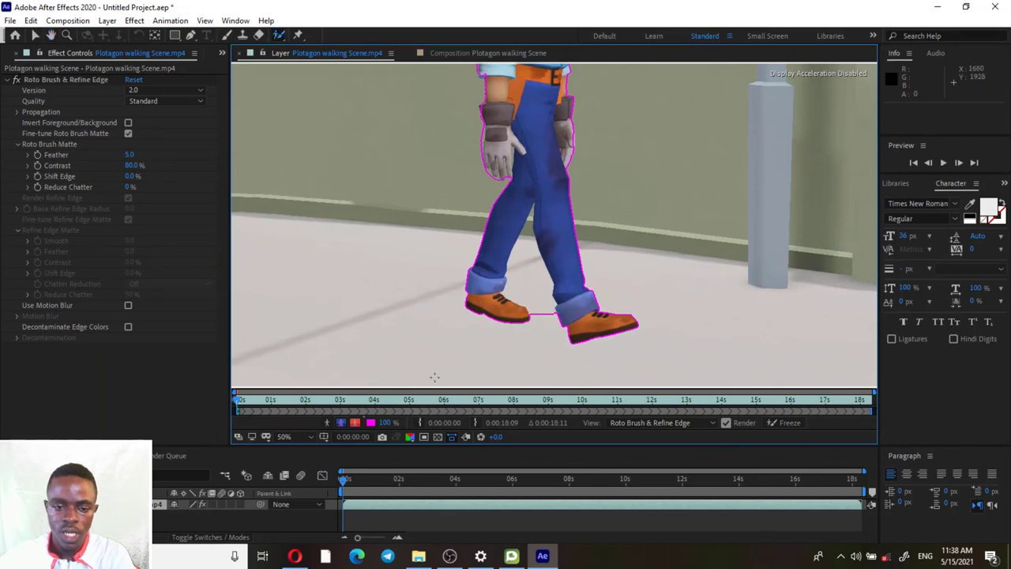
click(327, 423)
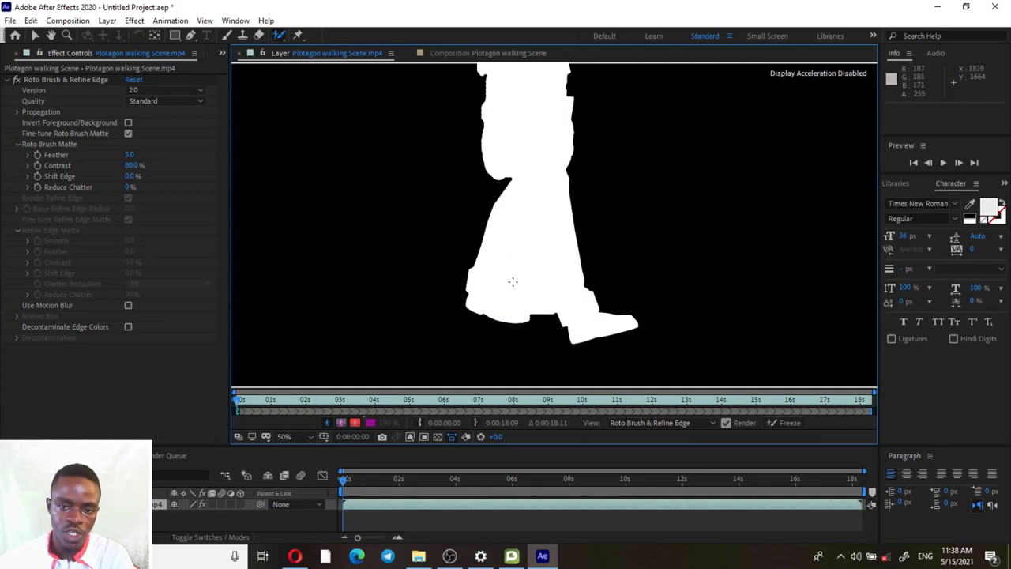
click(342, 423)
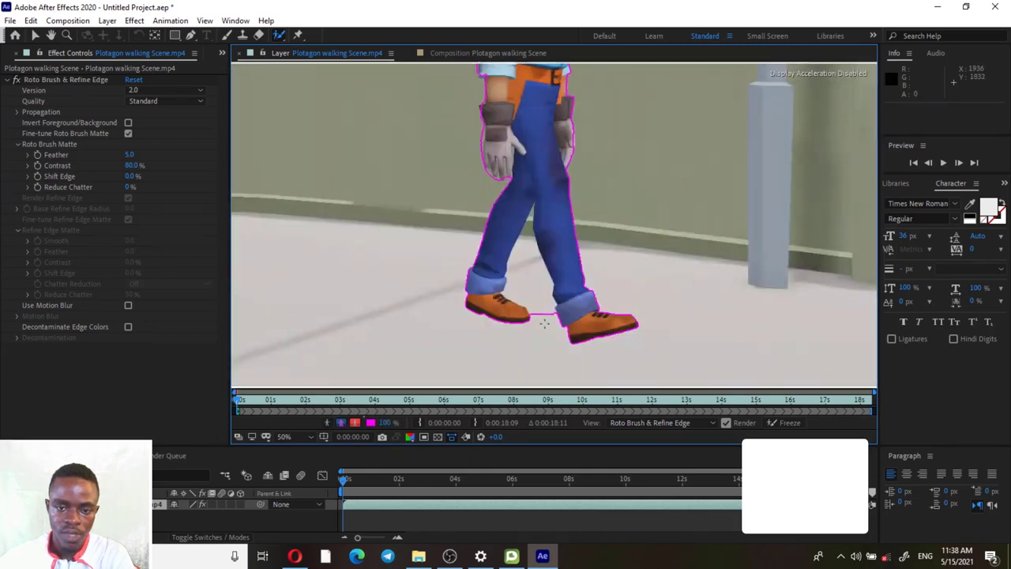
scroll(547, 231, up, 2)
drag(526, 286, 546, 181)
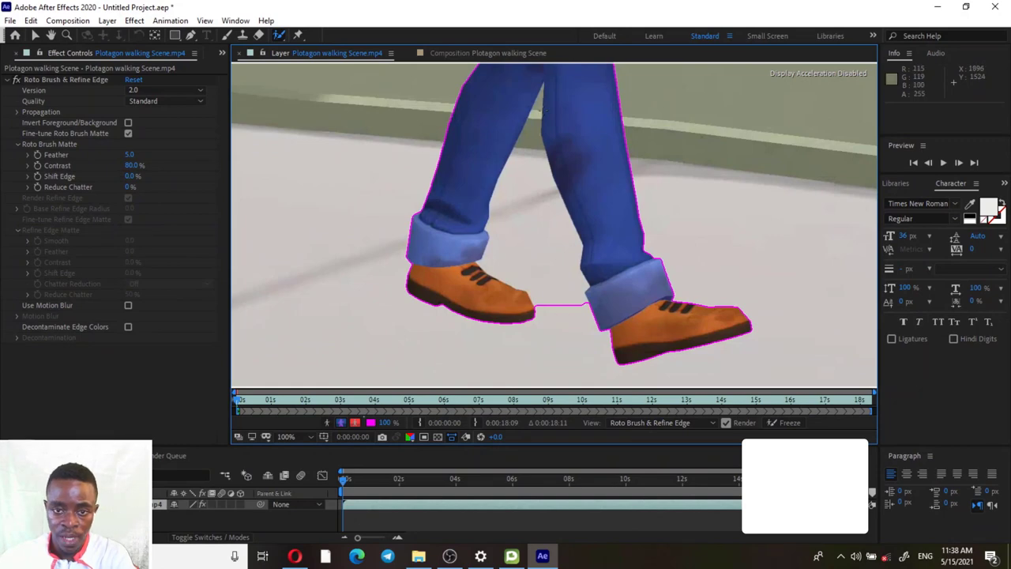
drag(554, 283, 521, 208)
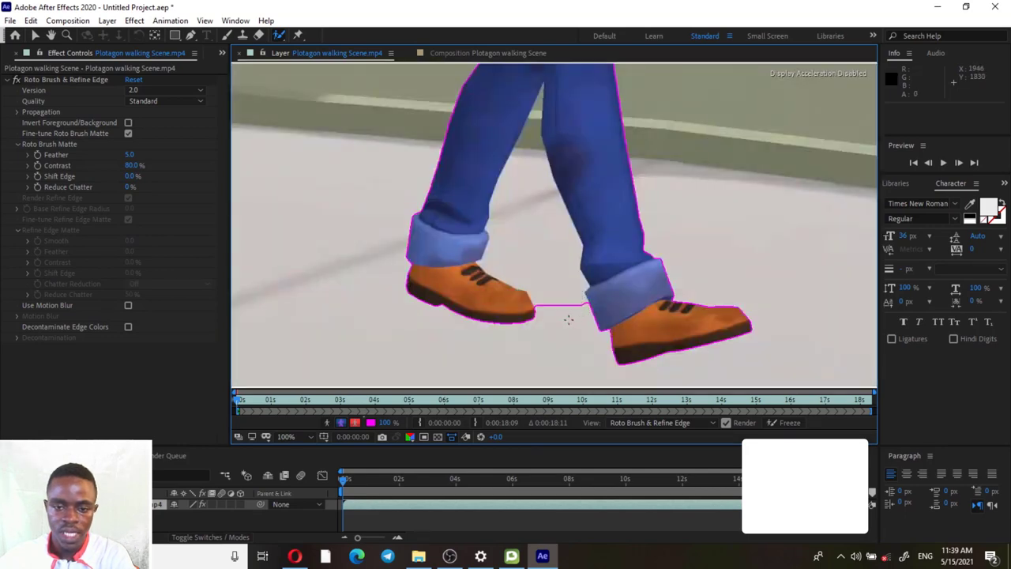
right_click(553, 318)
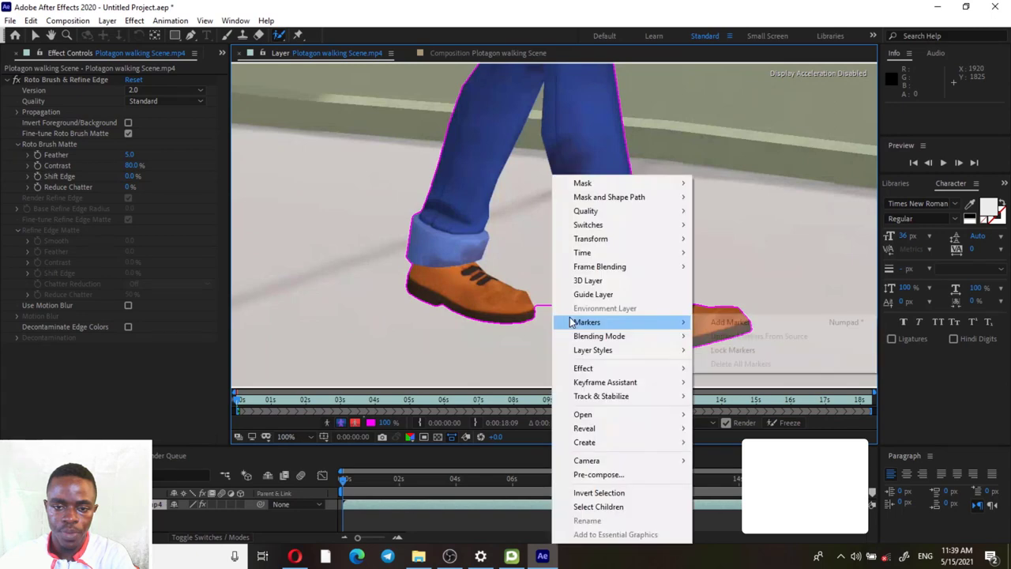
click(541, 320)
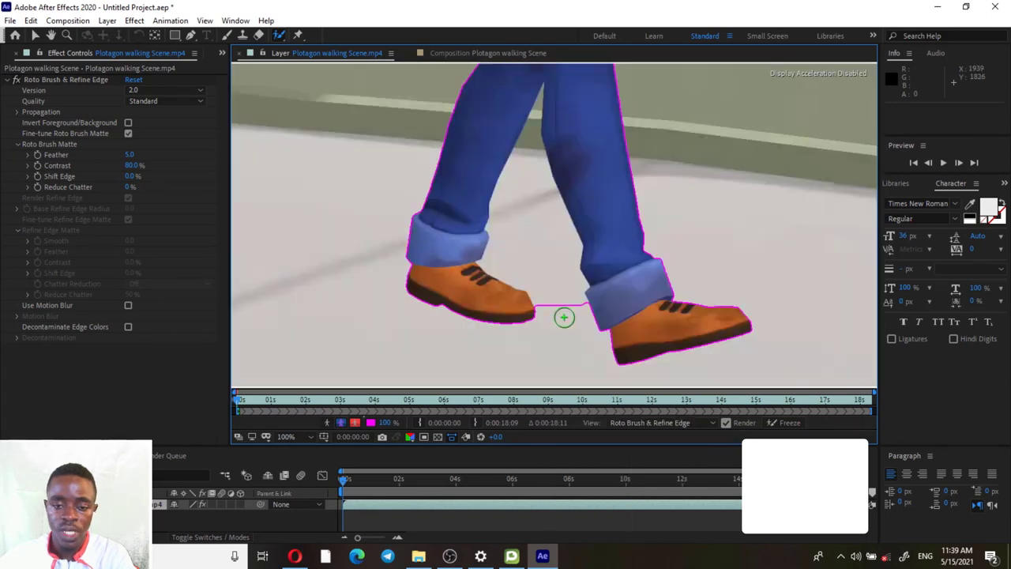
mouse_move(564, 318)
mouse_down()
mouse_move(530, 232)
mouse_move(527, 156)
mouse_up()
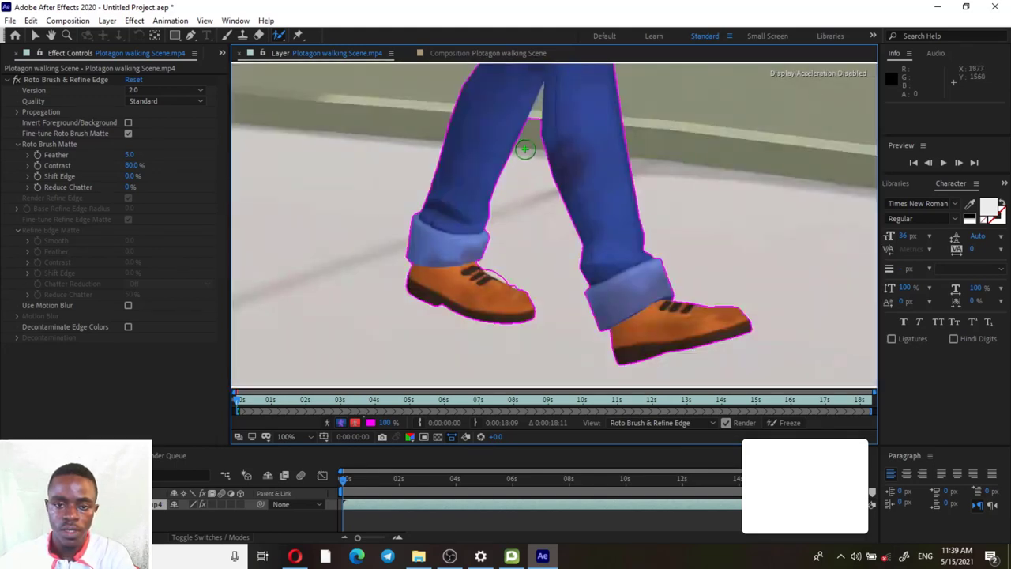
Step: Subtract the remaining narrow background gap between the thighs at 200% magnification
scroll(528, 138, up, 1)
drag(533, 101, 517, 286)
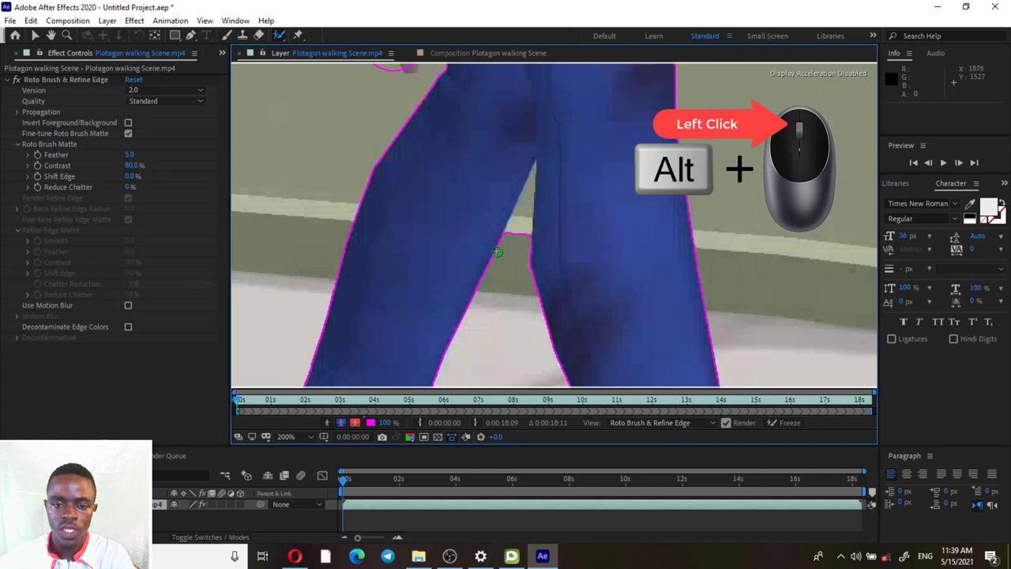
alt+click(516, 243)
drag(518, 238, 529, 187)
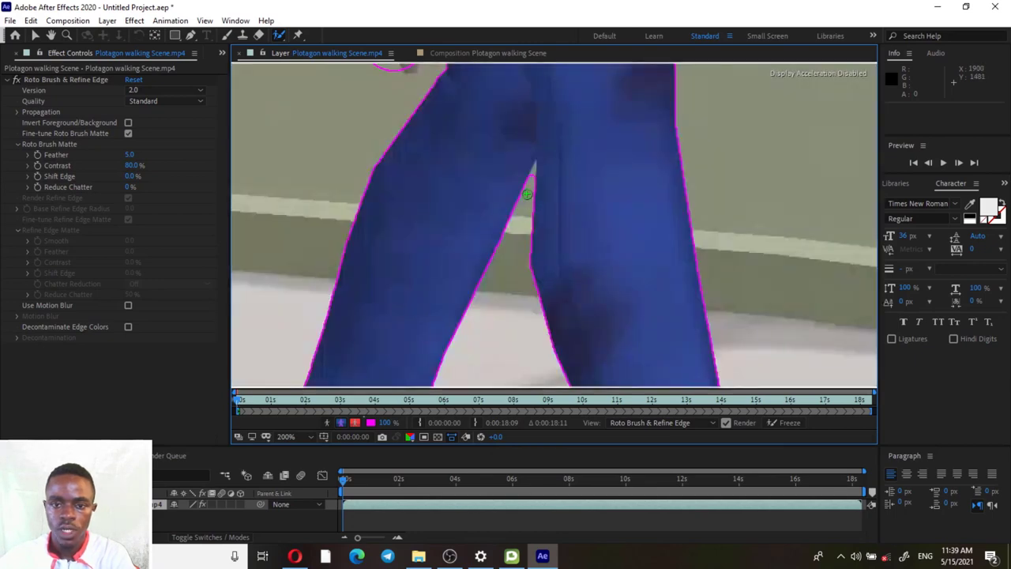
Step: Subtract the strip of pavement above the rear shoe's laces, and review the outline around the whole body
scroll(530, 219, down, 1)
scroll(547, 295, down, 2)
scroll(530, 237, up, 4)
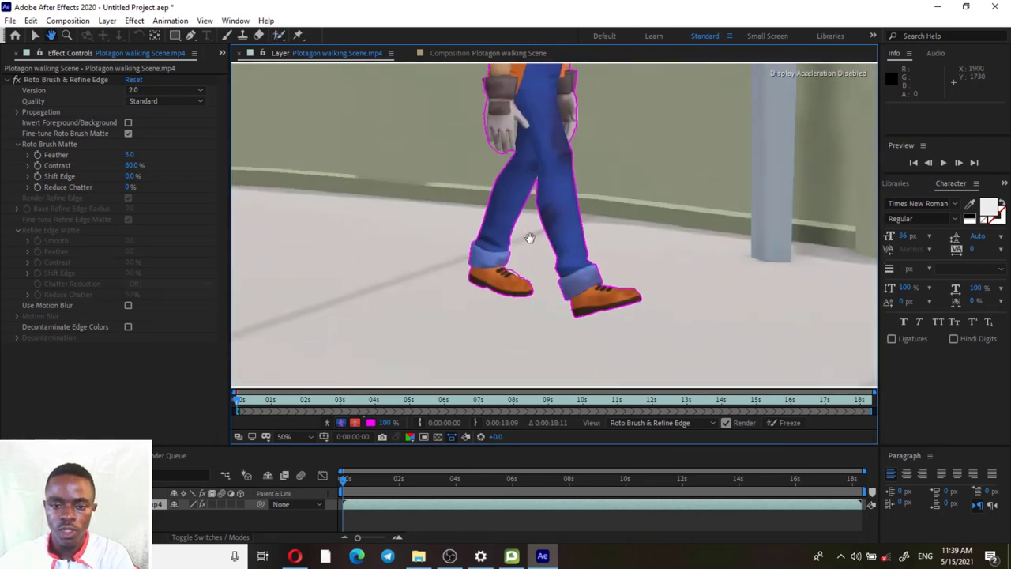
mouse_move(476, 253)
mouse_down()
mouse_move(472, 234)
mouse_move(508, 222)
mouse_up()
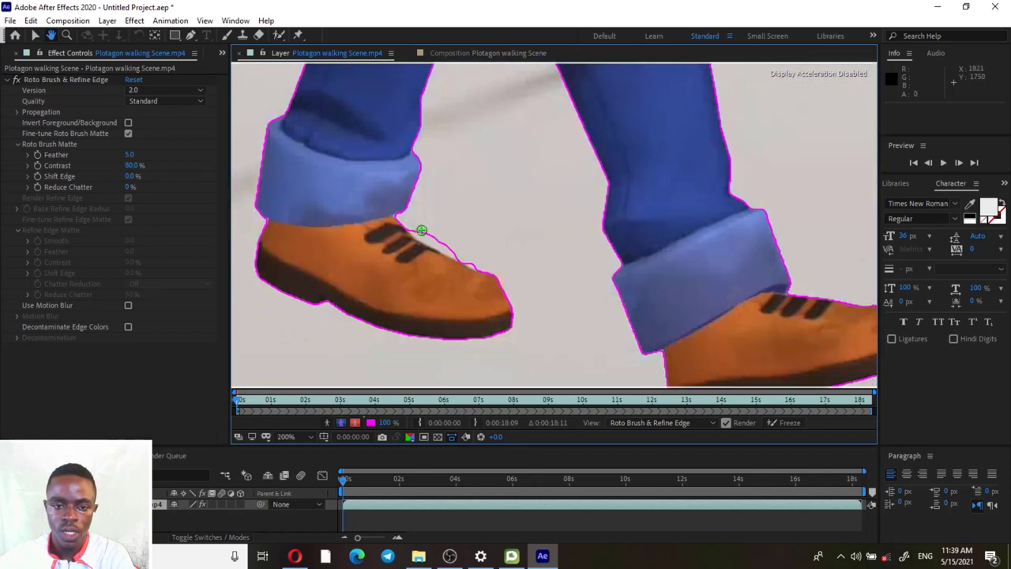
mouse_move(421, 226)
mouse_down()
mouse_move(466, 254)
mouse_move(461, 247)
mouse_up()
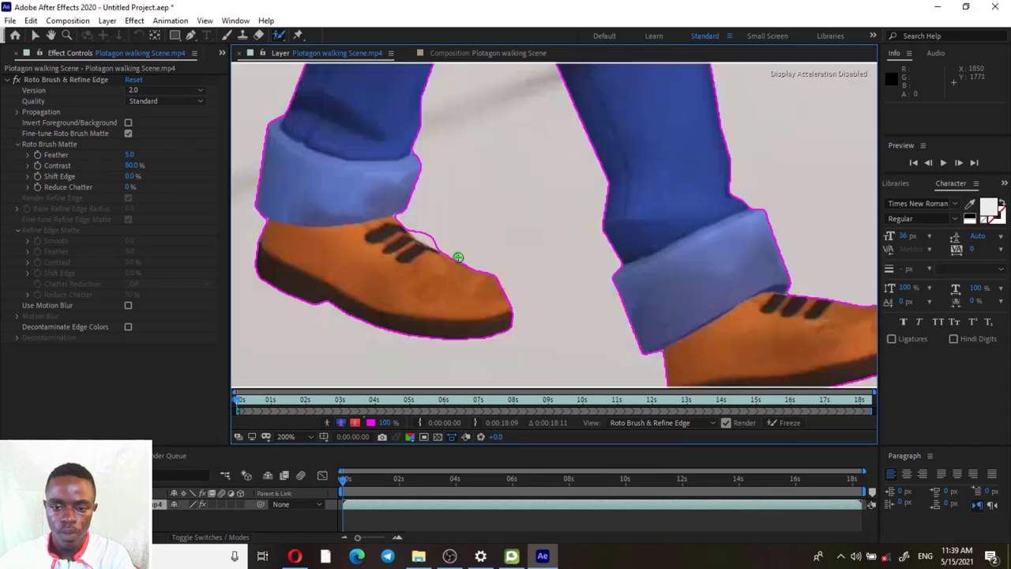
scroll(458, 257, down, 5)
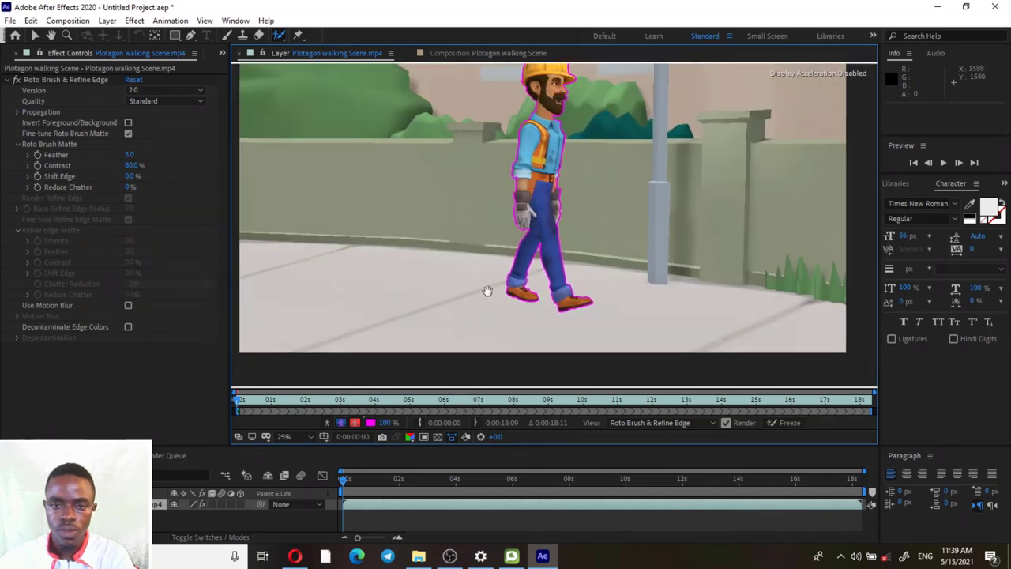
scroll(500, 235, up, 2)
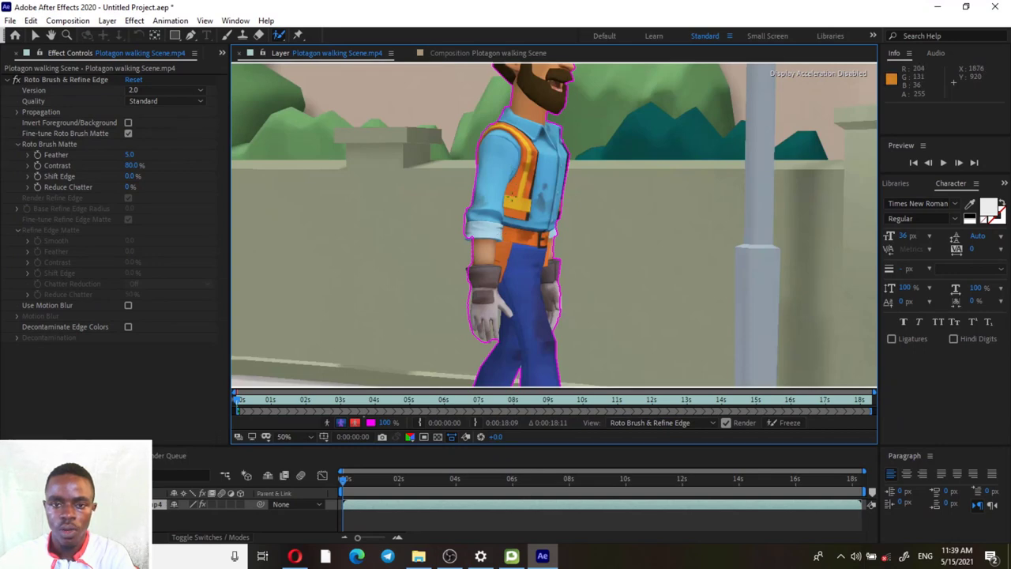
scroll(500, 235, down, 1)
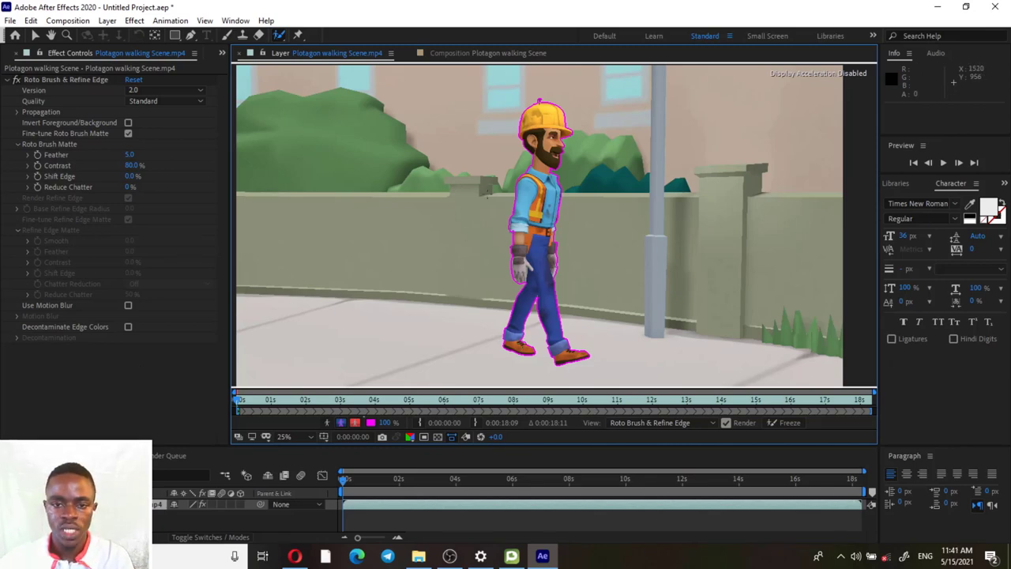
Step: Preview how the selection propagates over the first frames, stop playback and return to the first frame
click(944, 164)
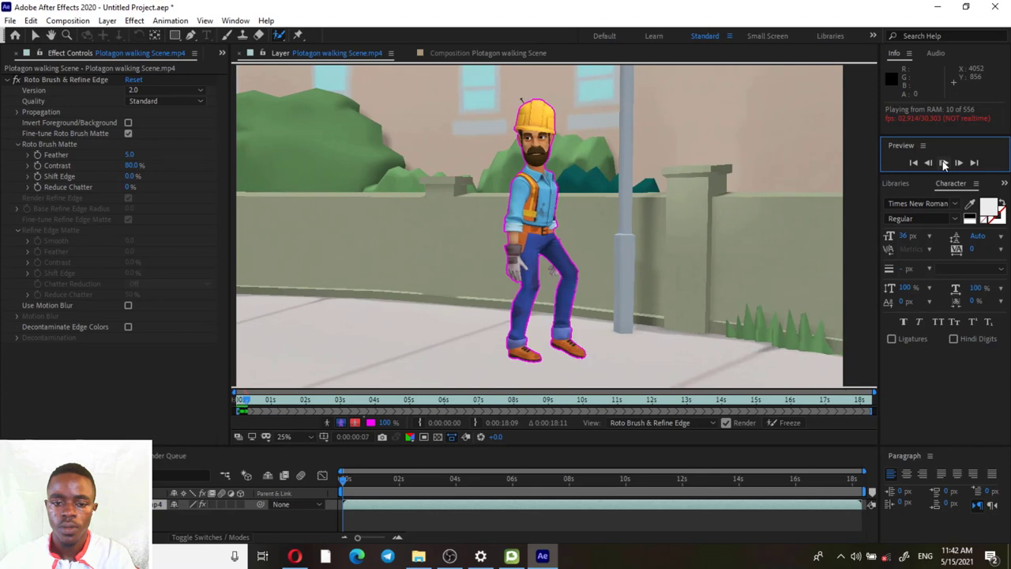
click(943, 162)
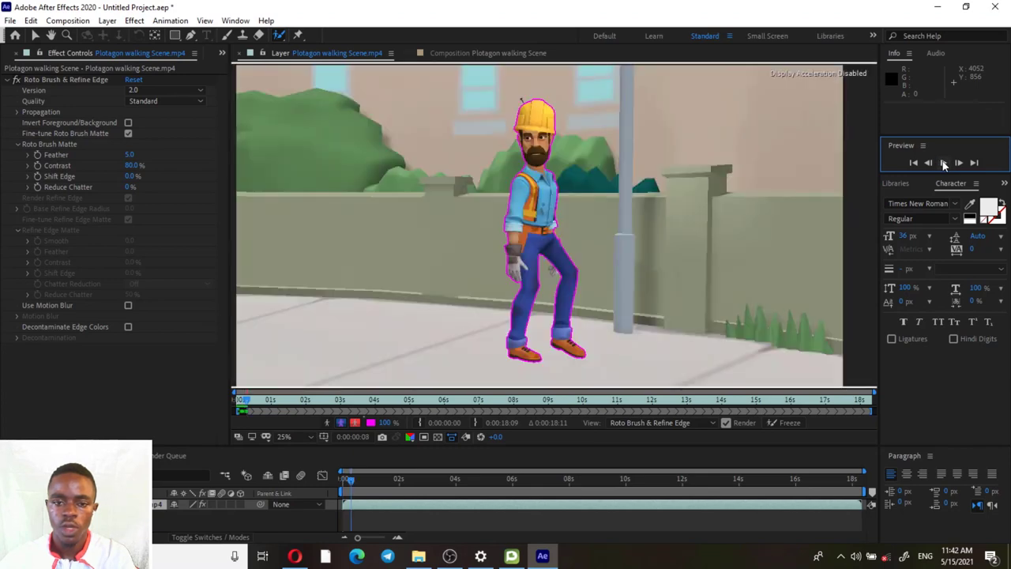
click(915, 164)
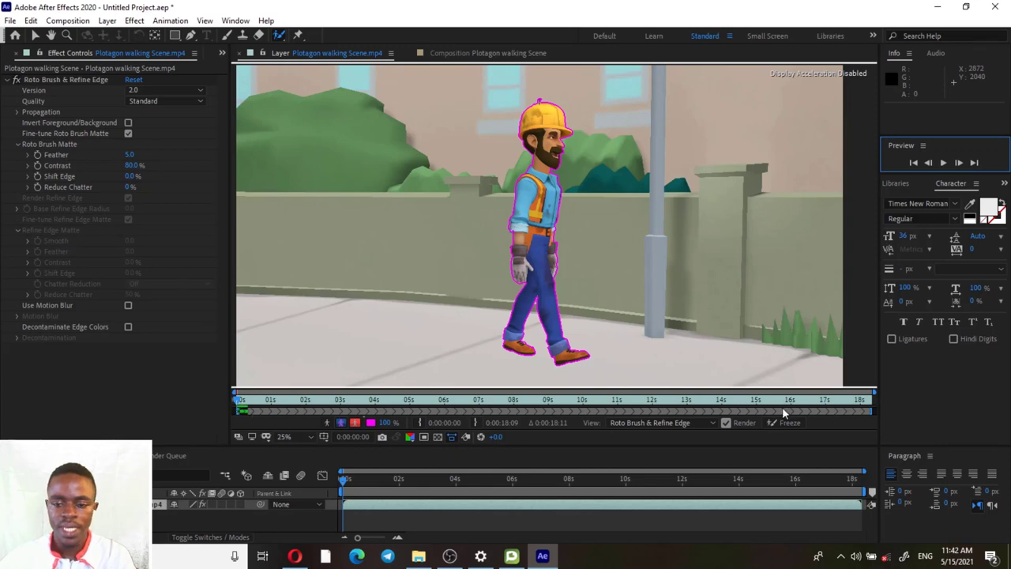
Step: Shorten the Roto Brush span to end at about 3 seconds and advance one frame
drag(869, 412, 342, 433)
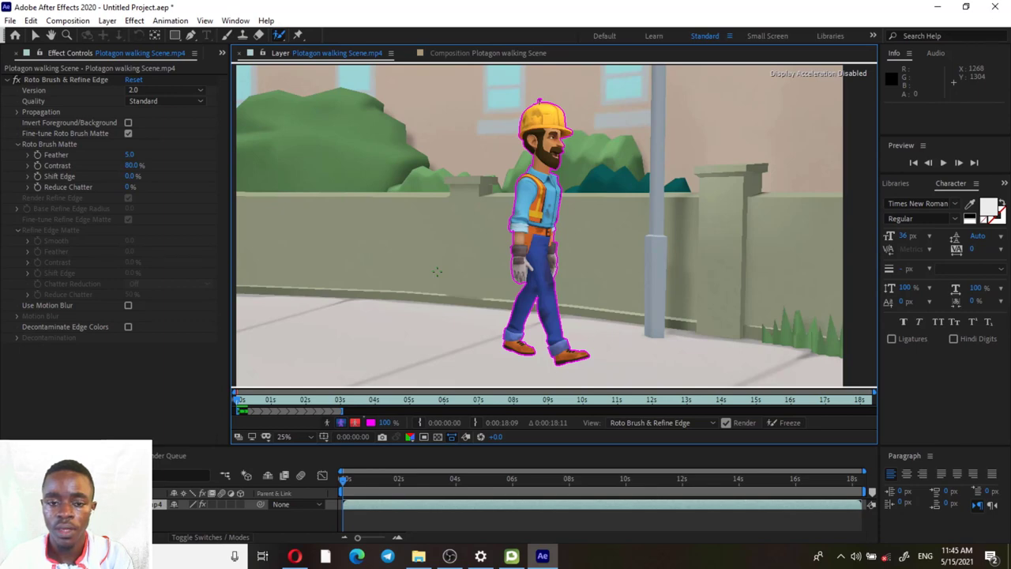
key(ctrl+Right)
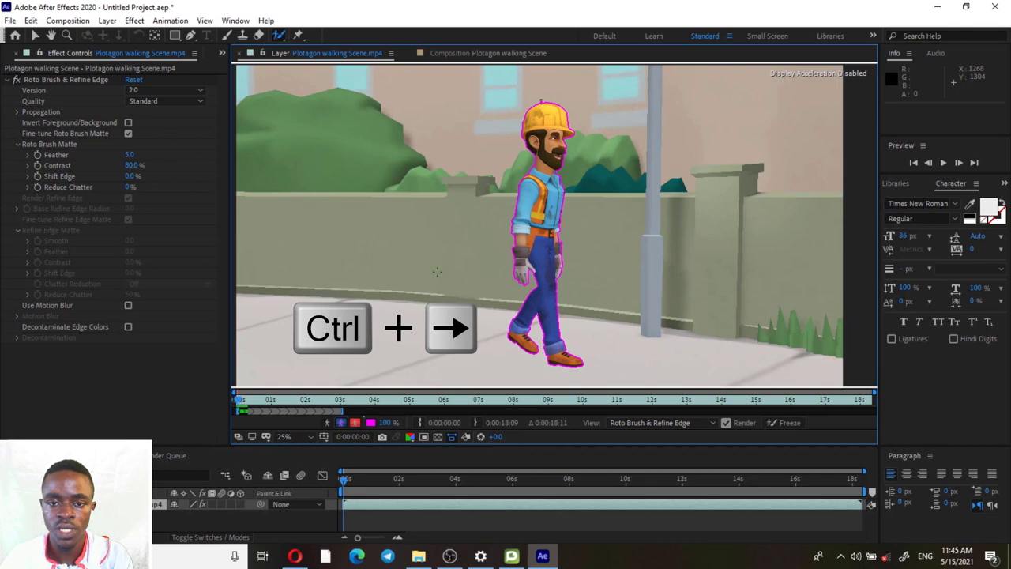
Step: Advance the layer by one frame and jump ten more frames to 0:00:00:11
key(ctrl+Right)
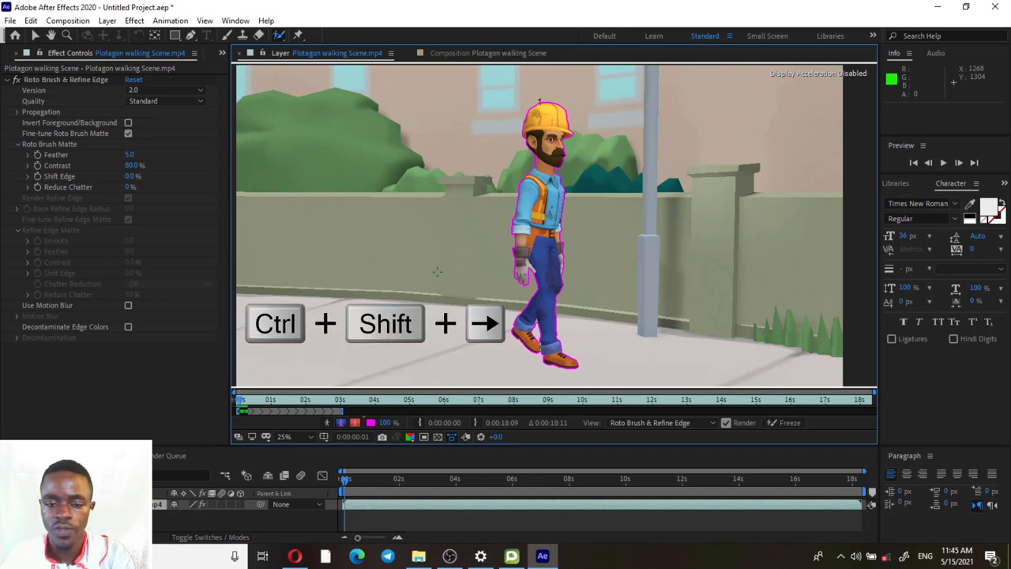
key(ctrl+shift+Right)
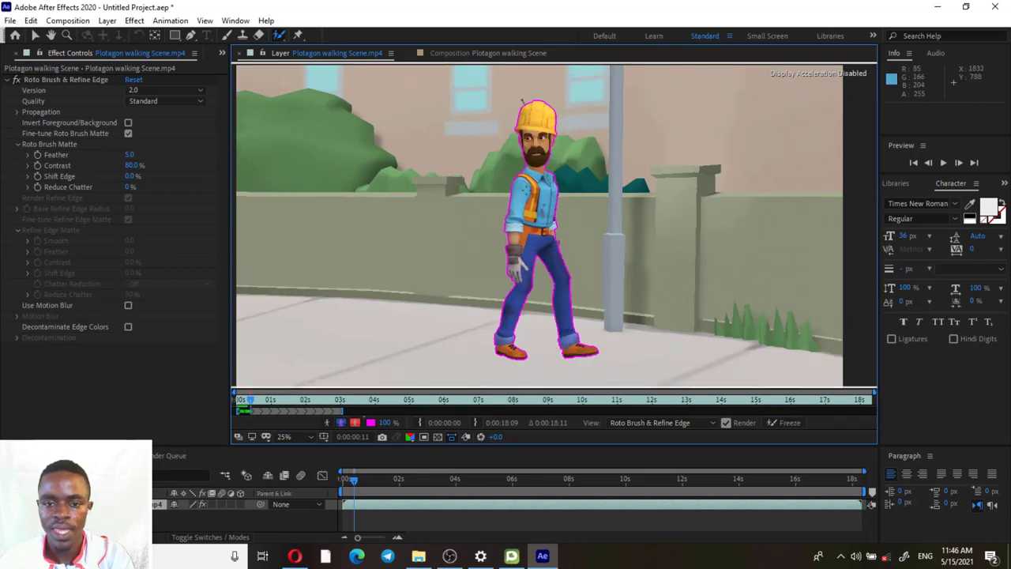
Step: Examine the propagated outline around the man's head, torso, legs and shoes at 0:00:00:11
scroll(536, 204, up, 4)
scroll(536, 203, down, 2)
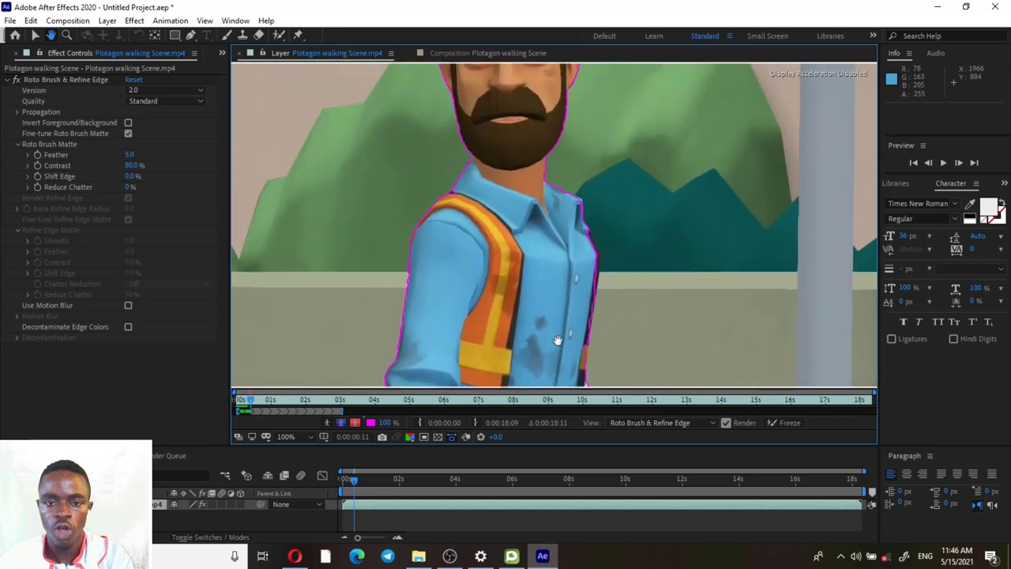
key(alt+w)
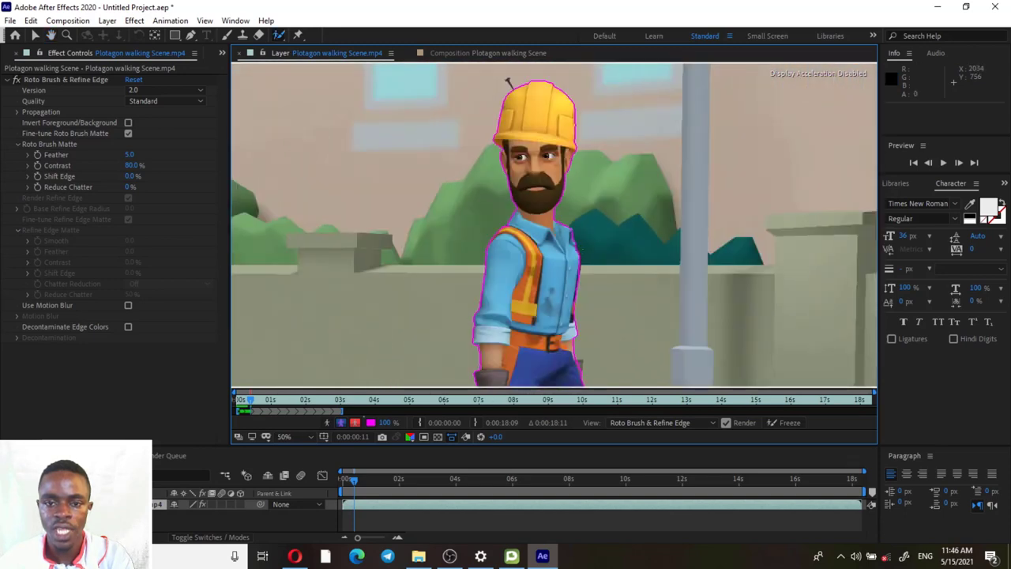
scroll(558, 231, down, 2)
key(h)
drag(570, 314, 557, 230)
scroll(557, 230, up, 1)
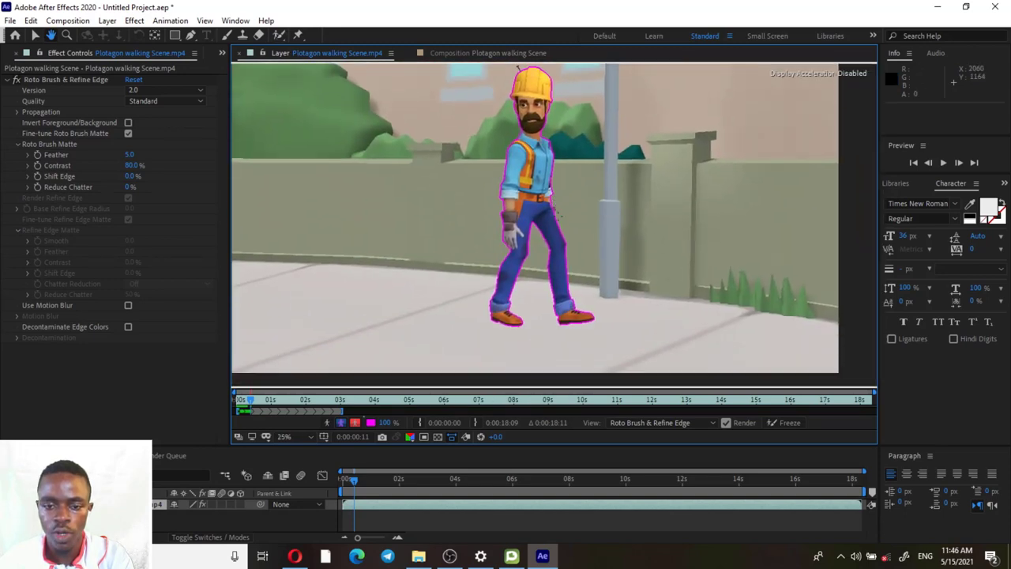
key(alt+w)
scroll(556, 331, up, 1)
drag(557, 332, 562, 224)
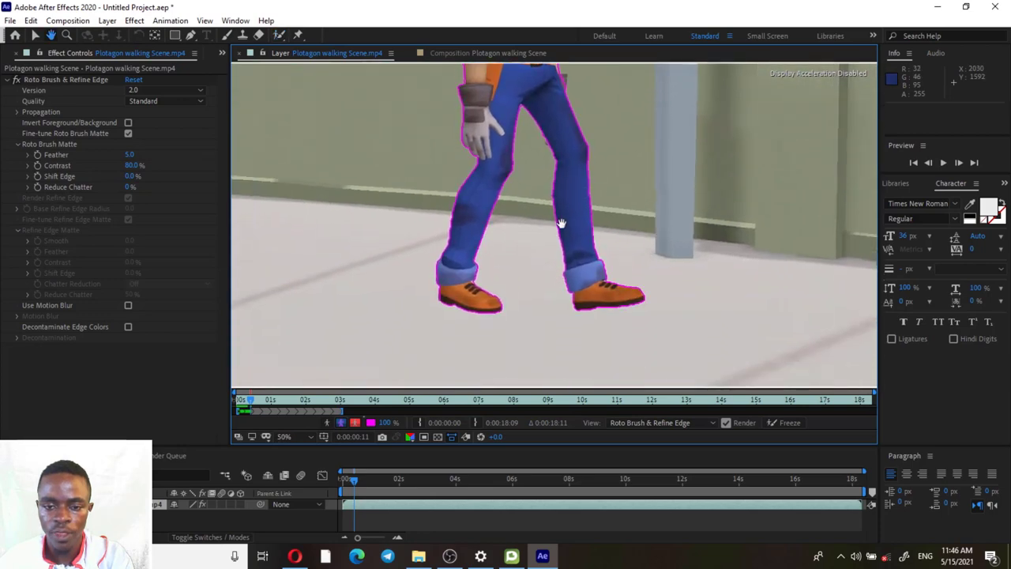
scroll(562, 224, down, 1)
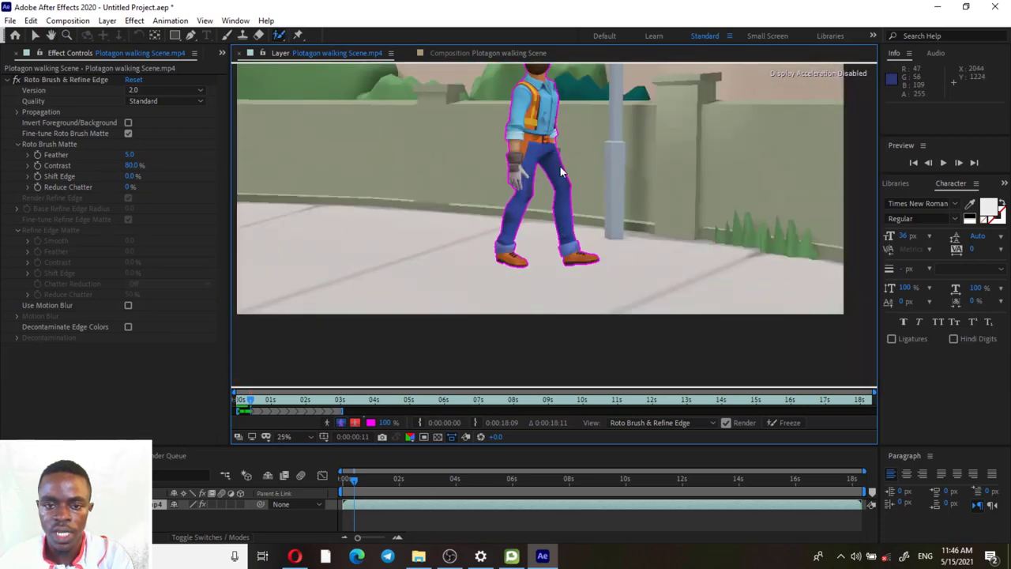
key(h)
drag(560, 165, 577, 239)
key(alt+w)
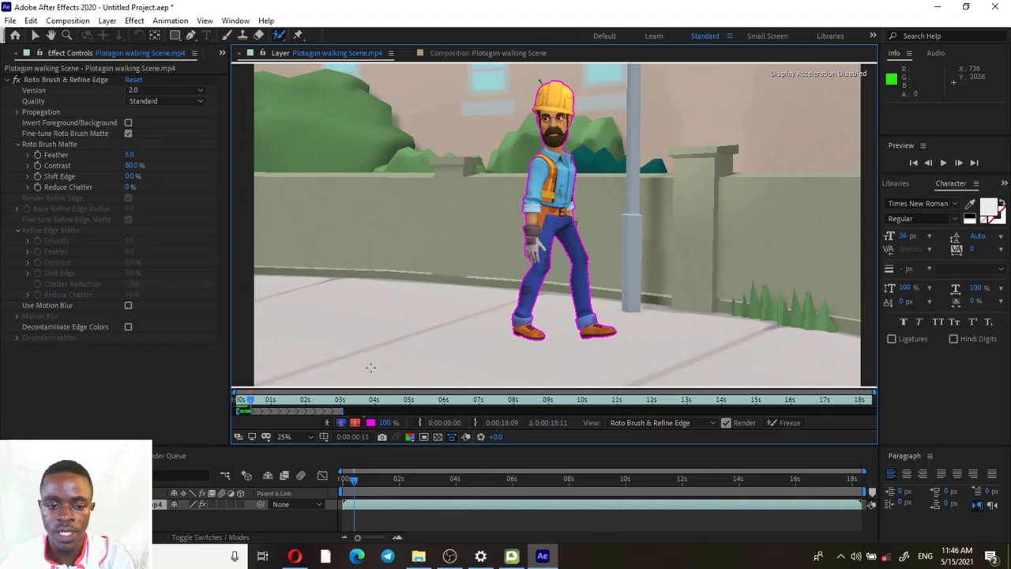
Step: Jump ten frames ahead to 0:00:00:21 and check the outline around the head, torso and gloved hand
key(ctrl+shift+Right)
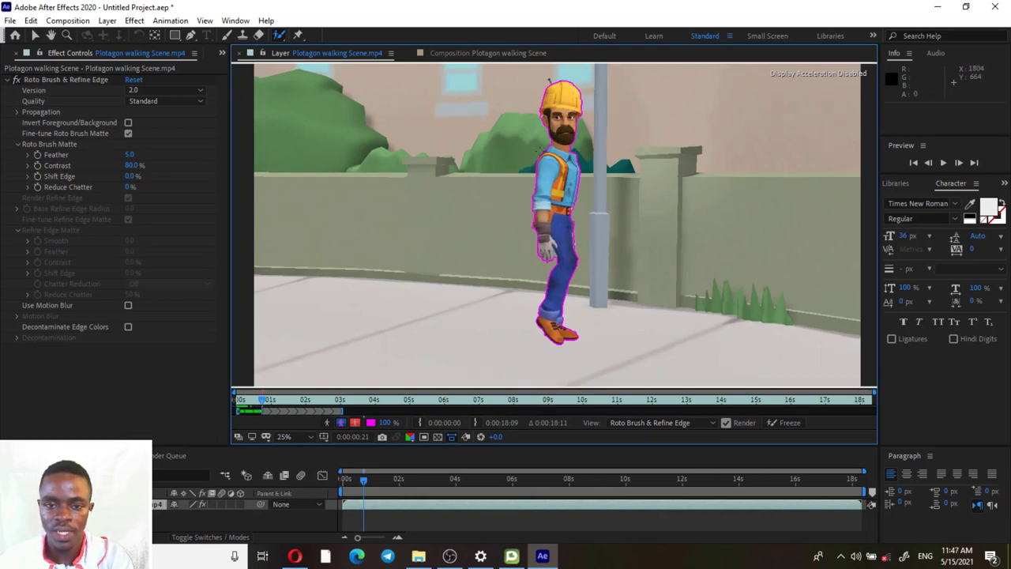
scroll(539, 149, up, 2)
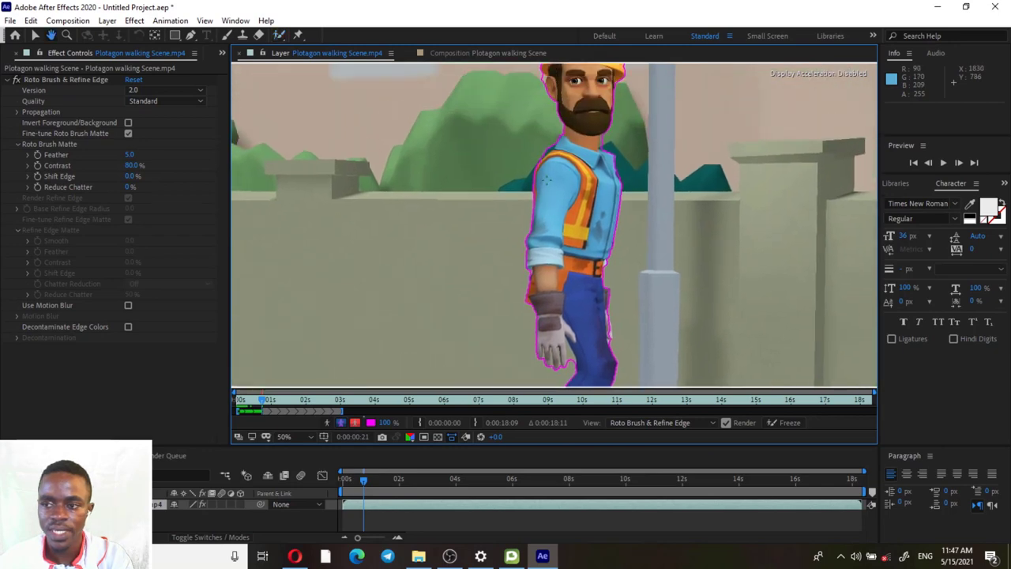
key(alt+w)
scroll(545, 181, up, 2)
scroll(545, 189, down, 2)
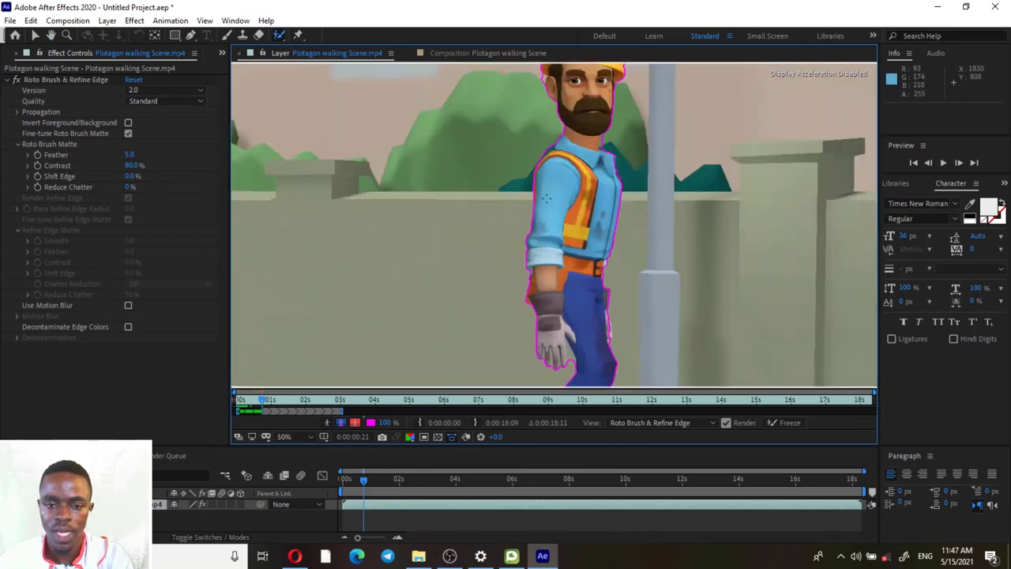
scroll(546, 198, down, 2)
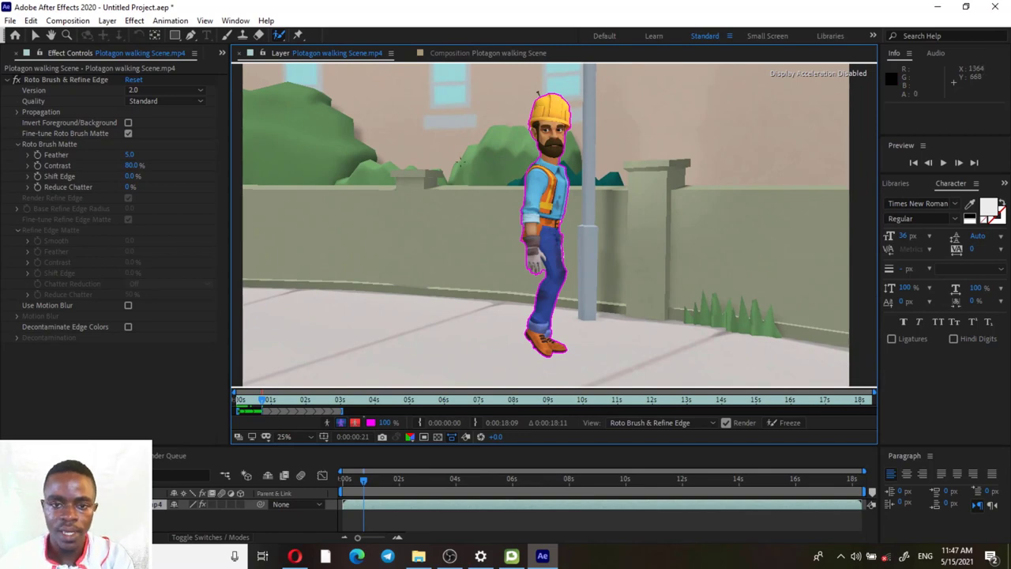
scroll(556, 229, up, 2)
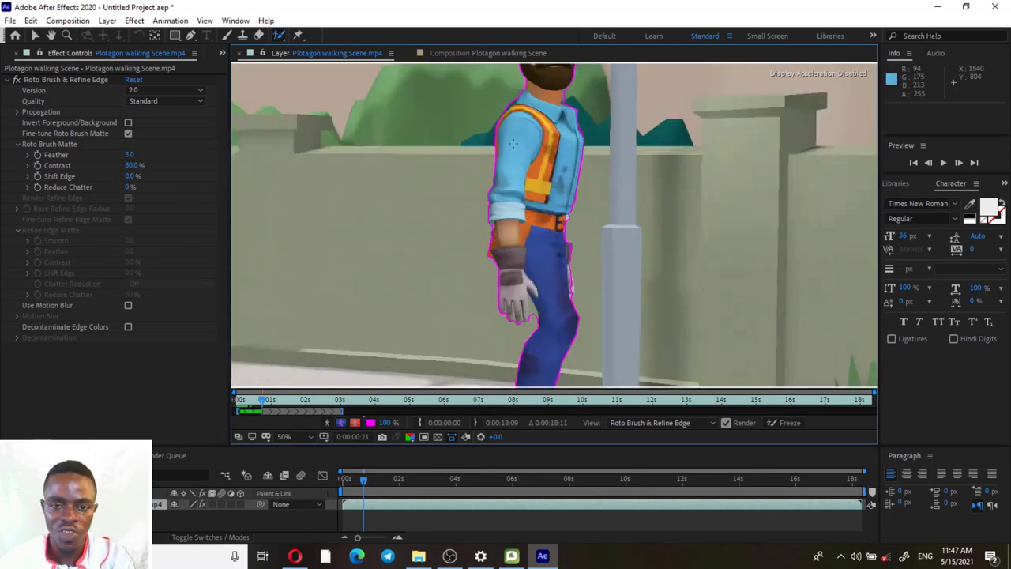
scroll(519, 174, up, 3)
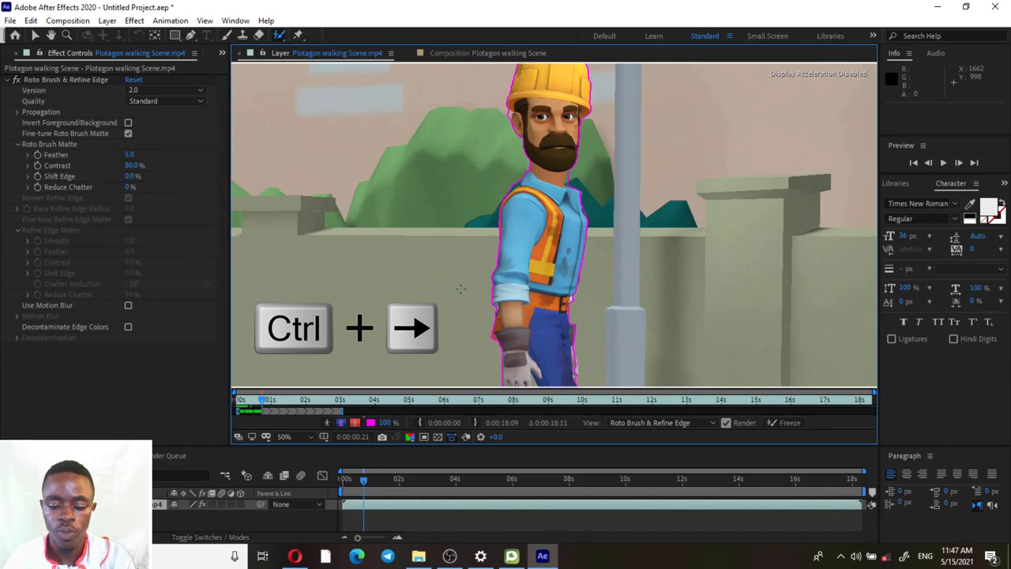
Step: Advance to 0:00:00:23 and subtract the teal bush between the man's collar and his rear shoulder at 200% magnification
key(ctrl+Right)
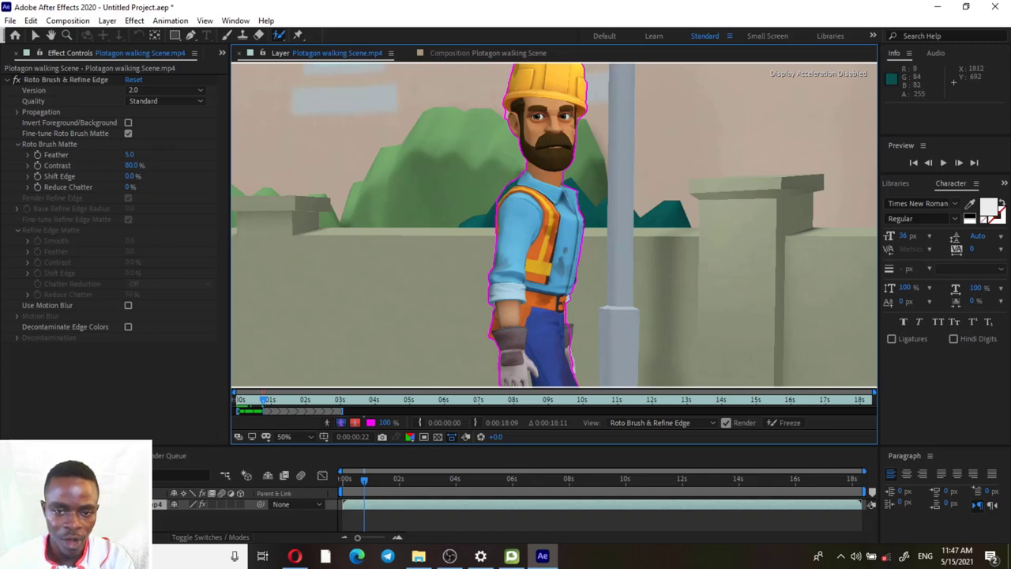
key(Page_Down)
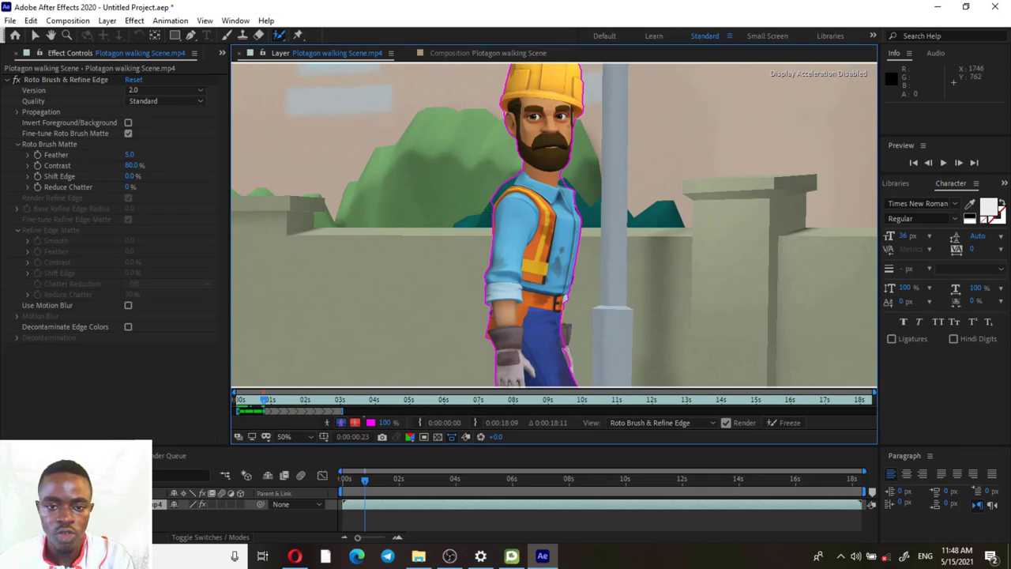
scroll(479, 222, up, 4)
mouse_move(462, 163)
mouse_down()
mouse_move(614, 312)
mouse_move(653, 334)
mouse_up()
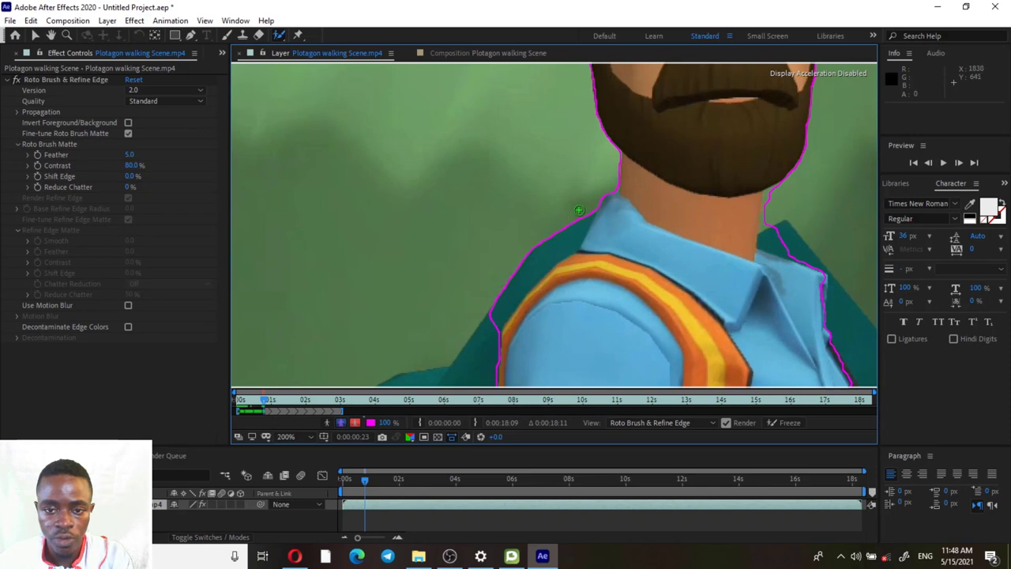
mouse_move(587, 204)
mouse_down()
mouse_move(580, 226)
mouse_move(486, 331)
mouse_up()
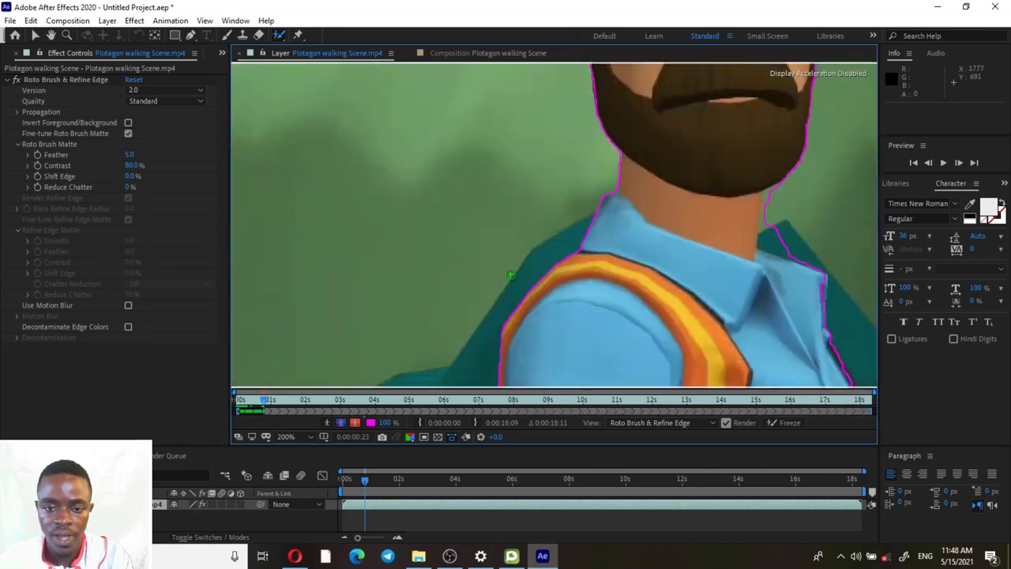
Step: Go back to 0:00:00:22, subtract the teal bush above the rear shoulder there as well, and return to 0:00:00:23
scroll(486, 329, down, 3)
scroll(594, 232, up, 4)
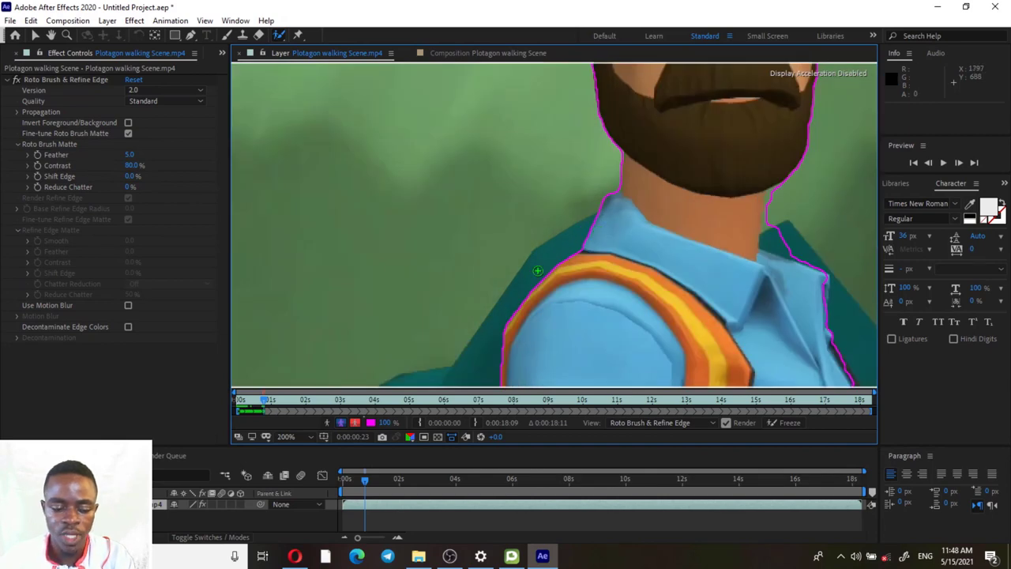
key(Page_Up)
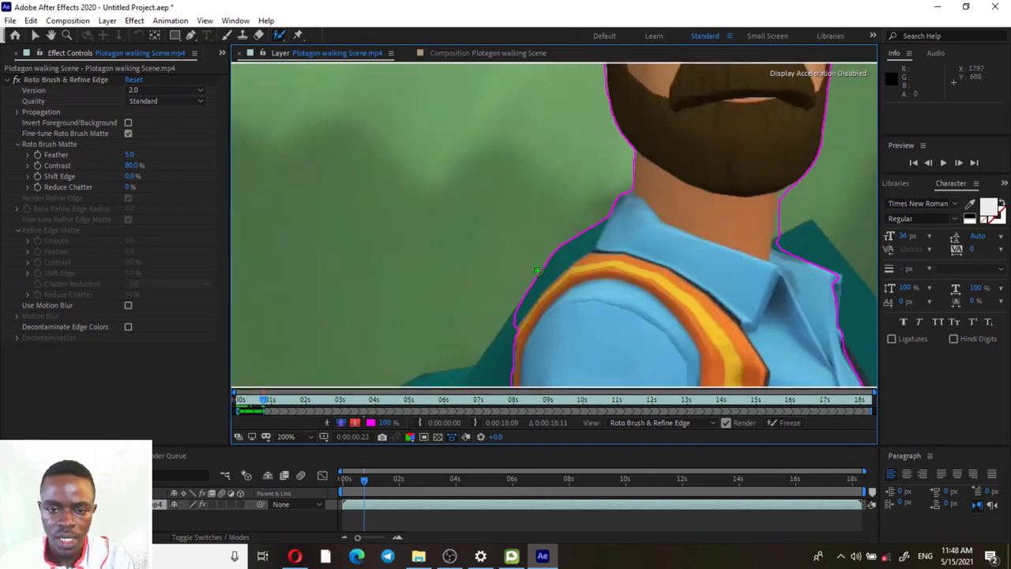
key(Page_Up)
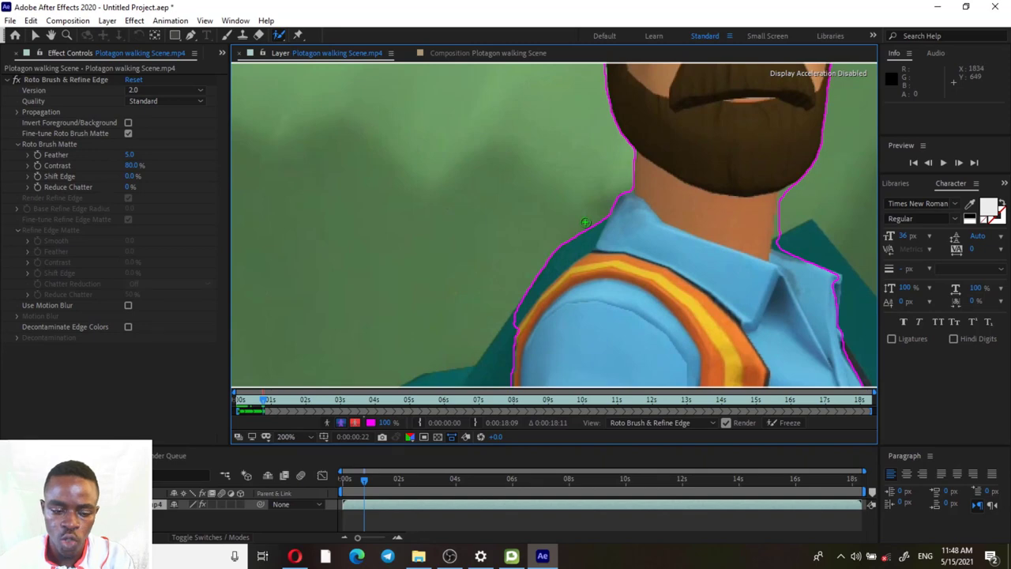
drag(591, 217, 509, 326)
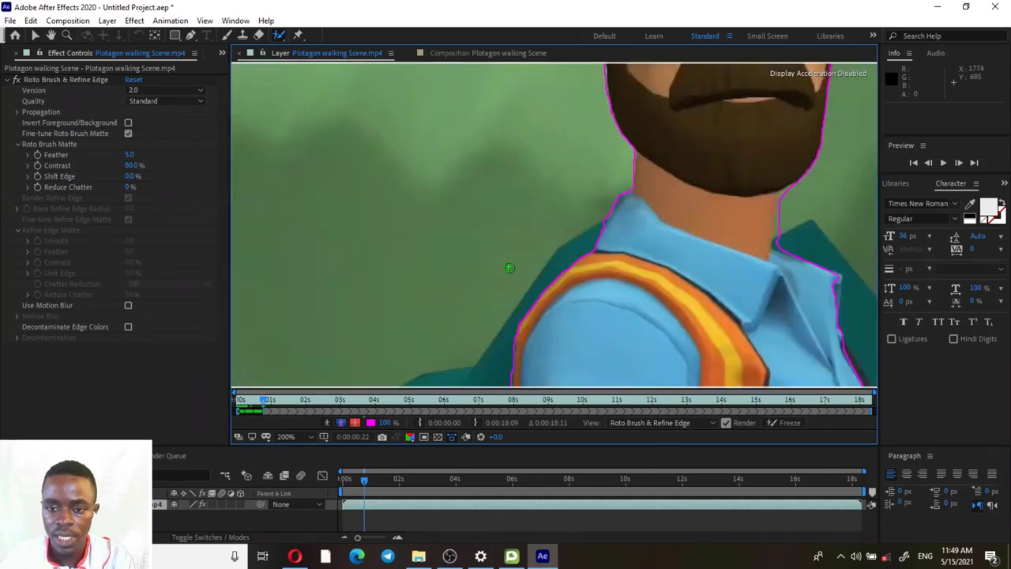
key(Page_Down)
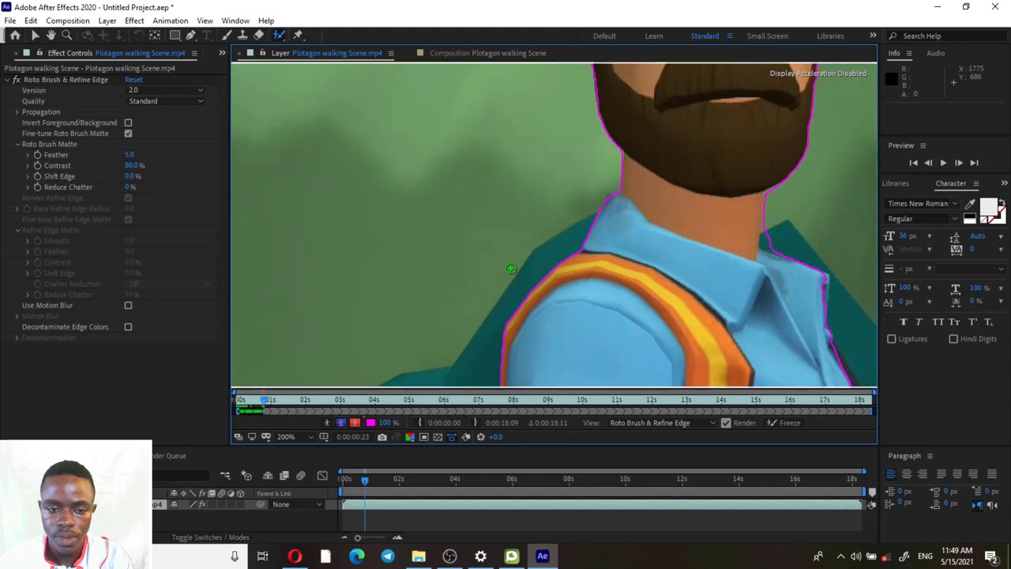
Step: Add the far forearm and gloved hand beside the belt and thigh to the selection at 0:00:00:23
scroll(511, 269, down, 4)
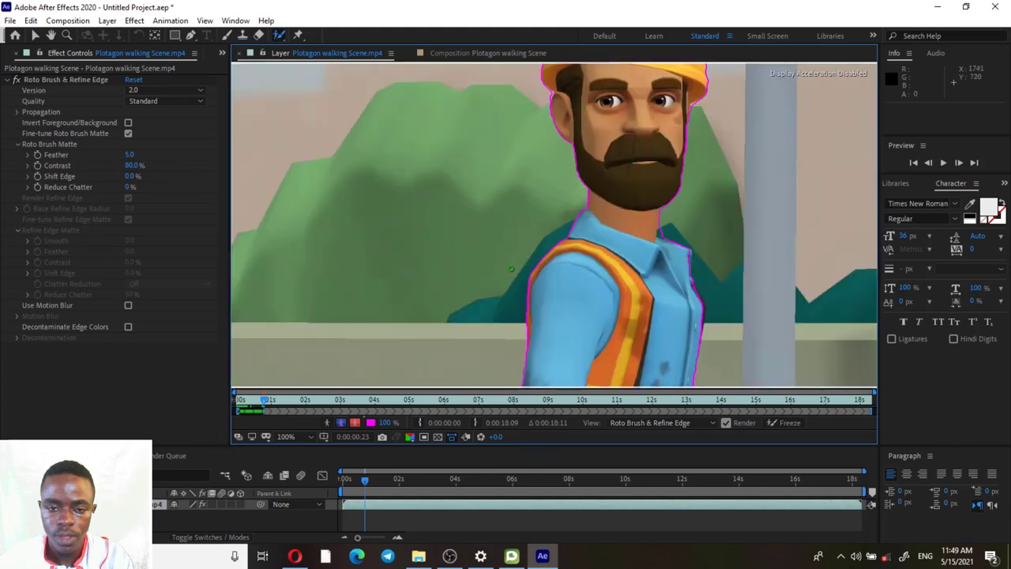
scroll(463, 212, up, 4)
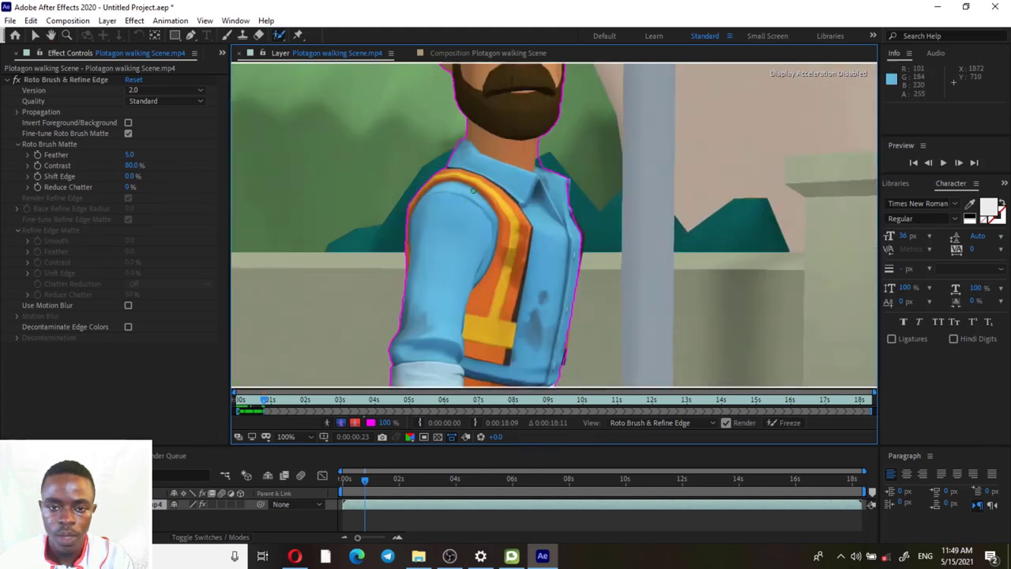
scroll(454, 152, down, 4)
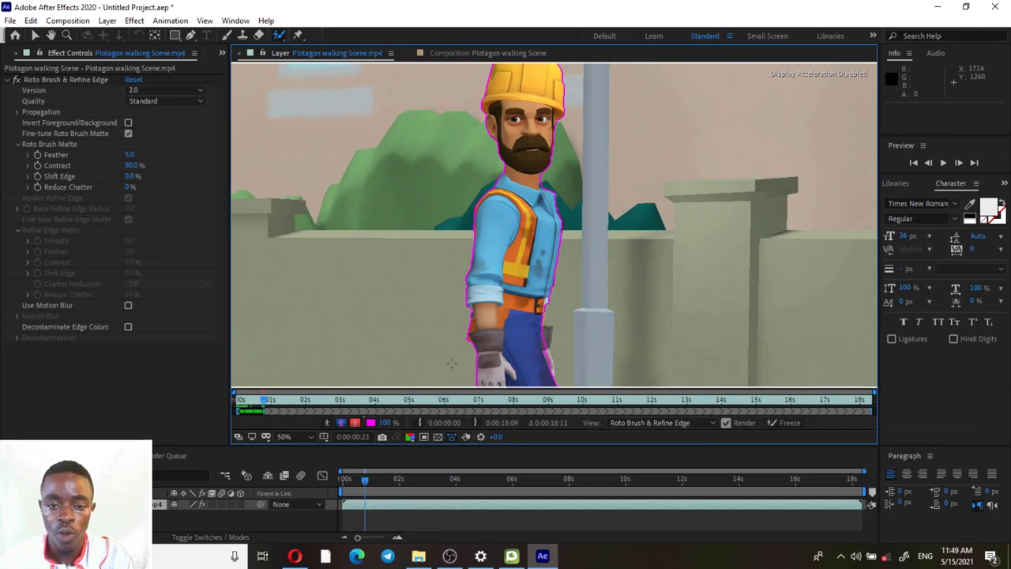
key(space)
key(space)
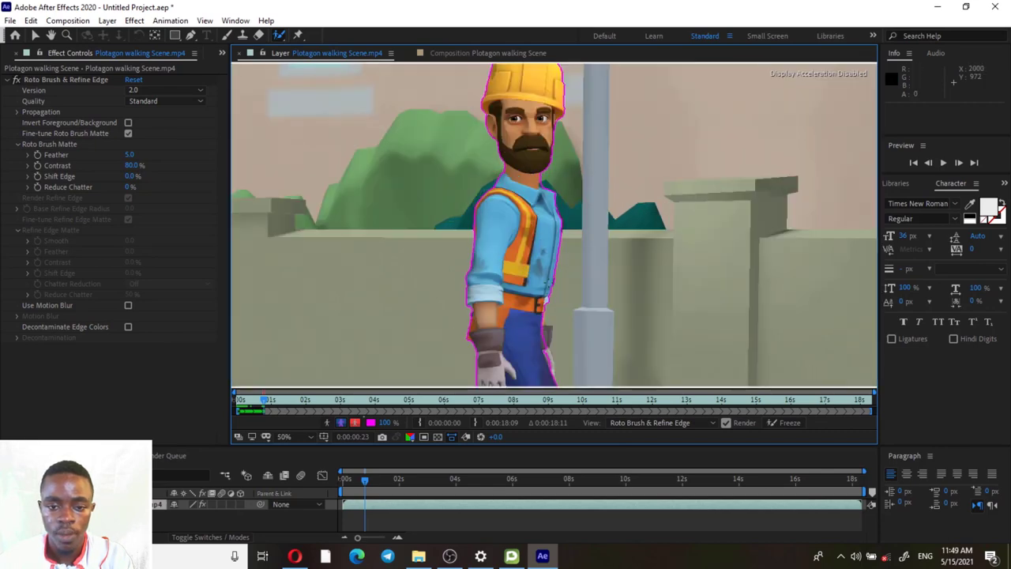
scroll(541, 294, up, 4)
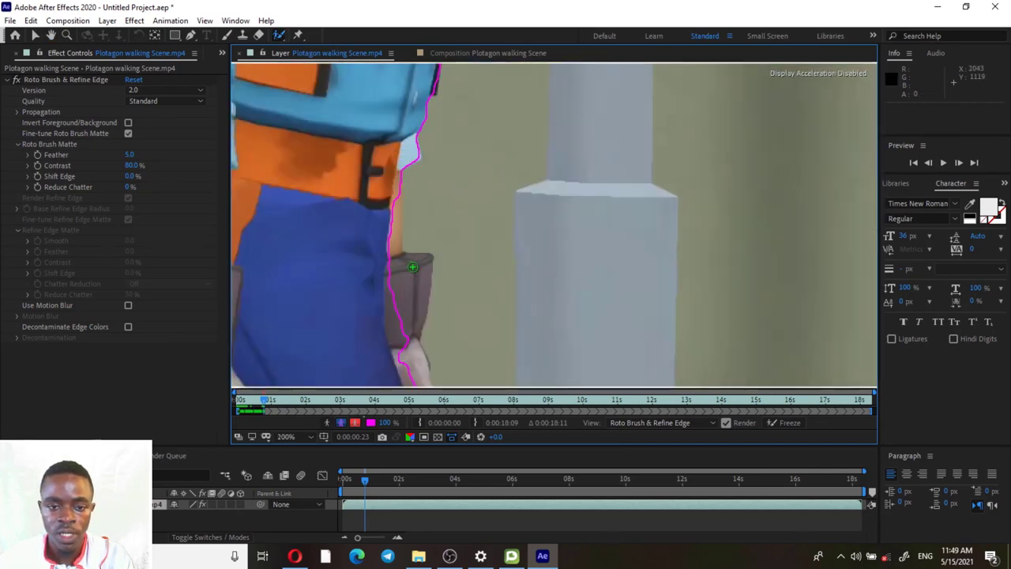
mouse_move(399, 155)
mouse_down()
mouse_move(394, 233)
mouse_move(407, 259)
mouse_move(411, 385)
mouse_up()
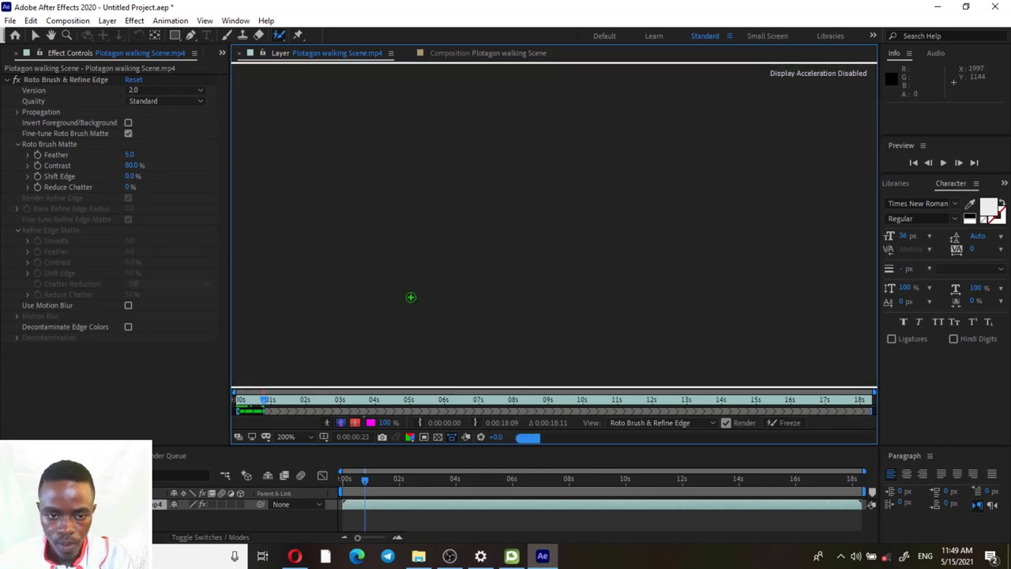
Step: Examine the corrected outline around the far hand and the whole figure at 0:00:00:23
scroll(411, 297, down, 4)
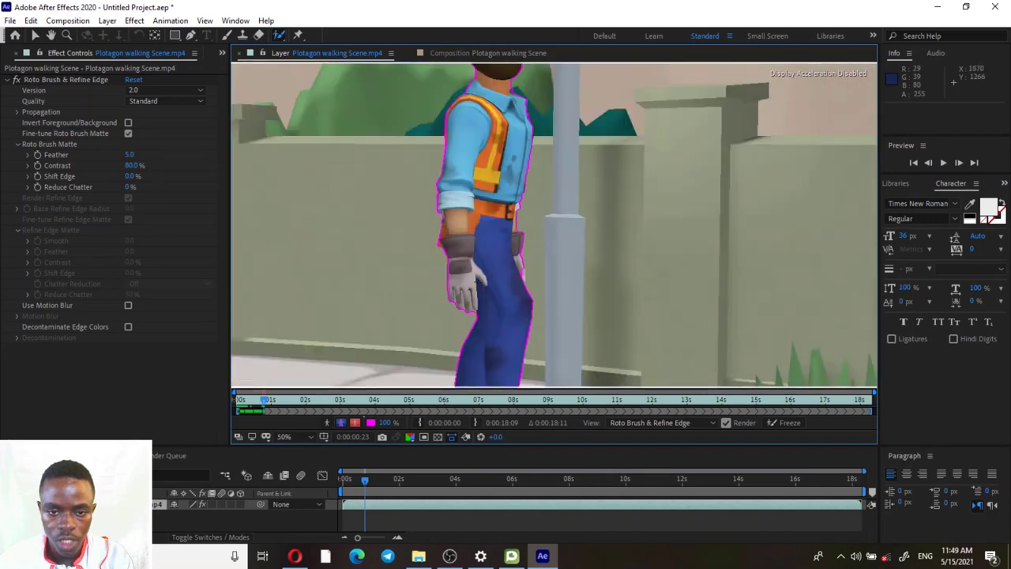
scroll(477, 279, down, 3)
drag(477, 278, 393, 279)
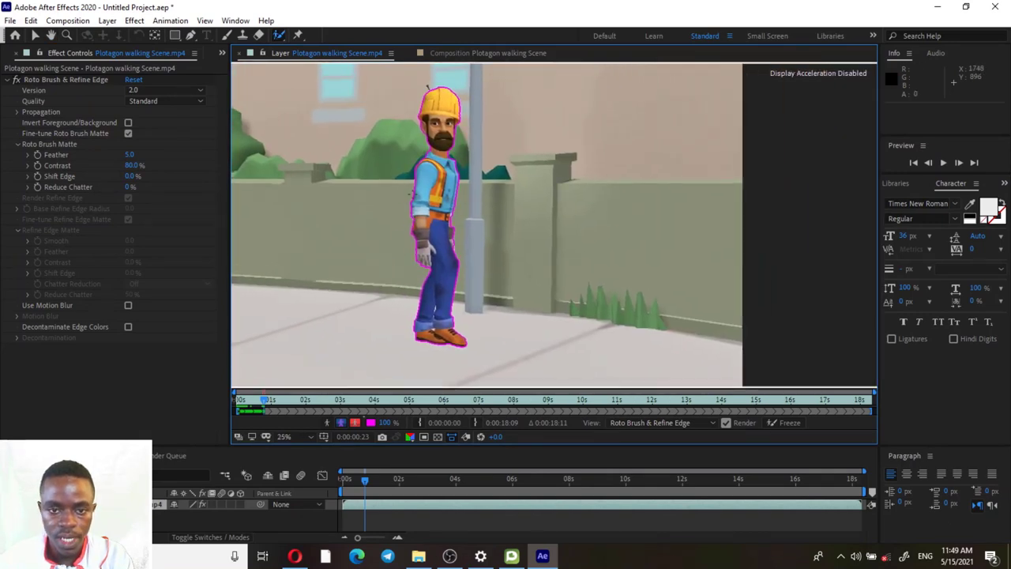
scroll(433, 165, up, 3)
scroll(413, 185, down, 2)
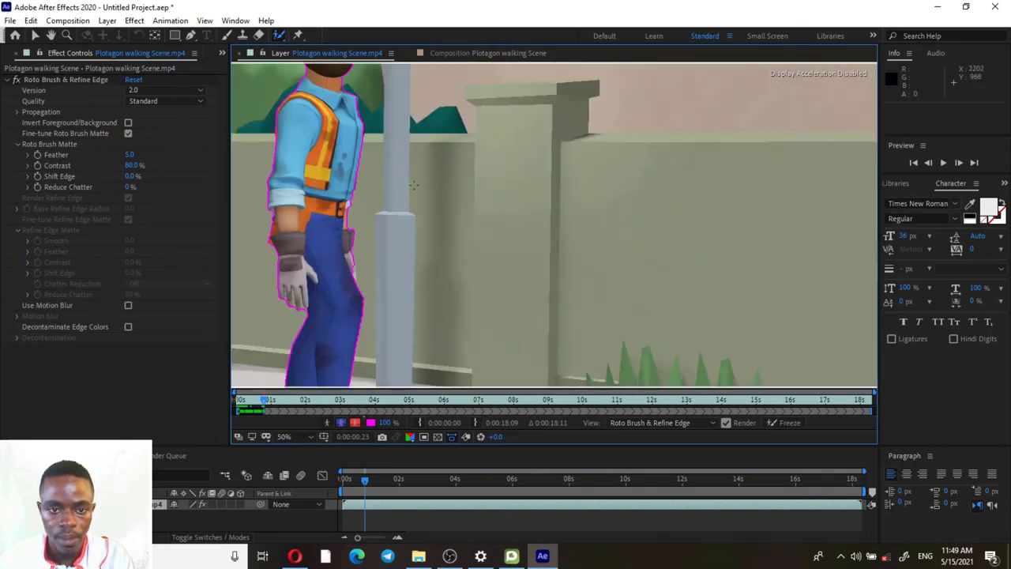
scroll(388, 185, down, 4)
scroll(327, 189, up, 1)
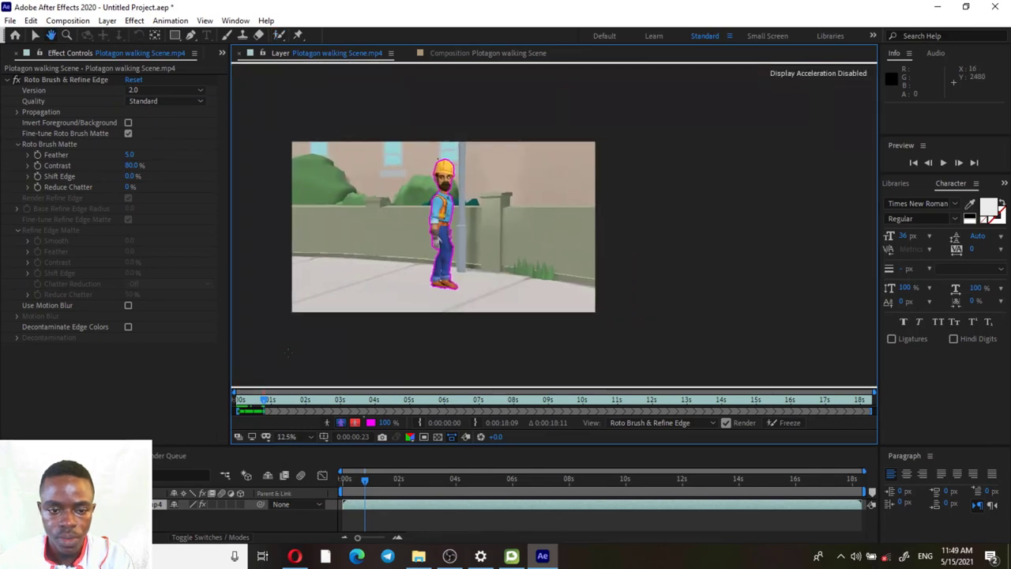
Step: Fit the whole frame in the viewer and play the layer forward to propagate the selection to 0:00:01:03
click(300, 439)
click(302, 228)
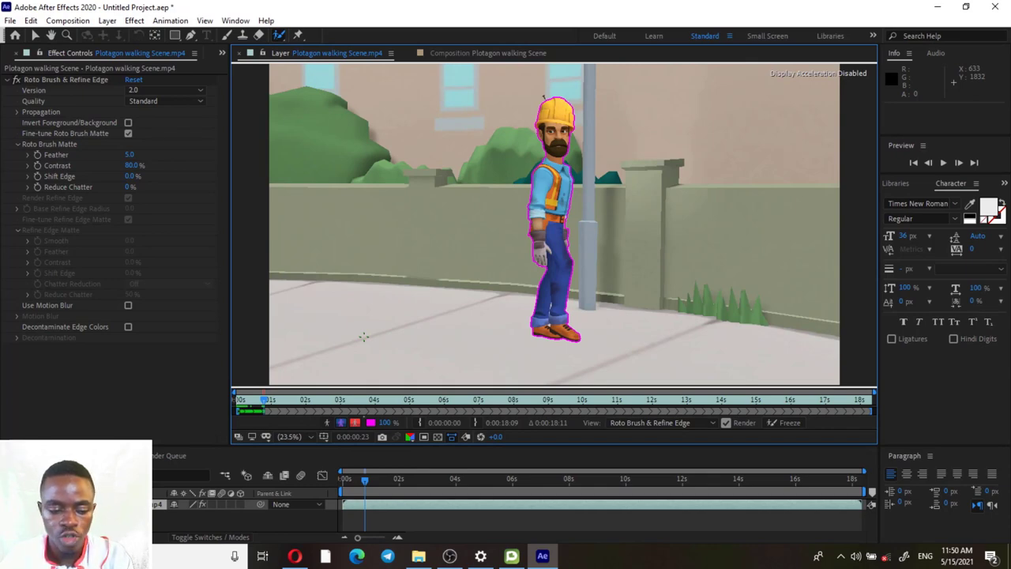
key(space)
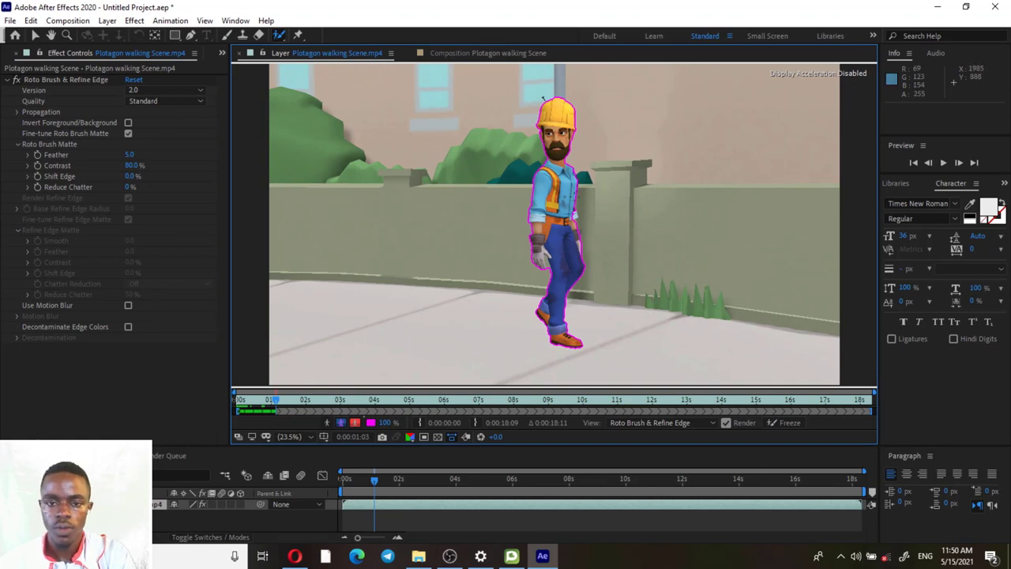
Step: Add the far cuff and forearm beside the belt to the Roto Brush selection at 0:00:01:03
key(period)
key(period)
key(period)
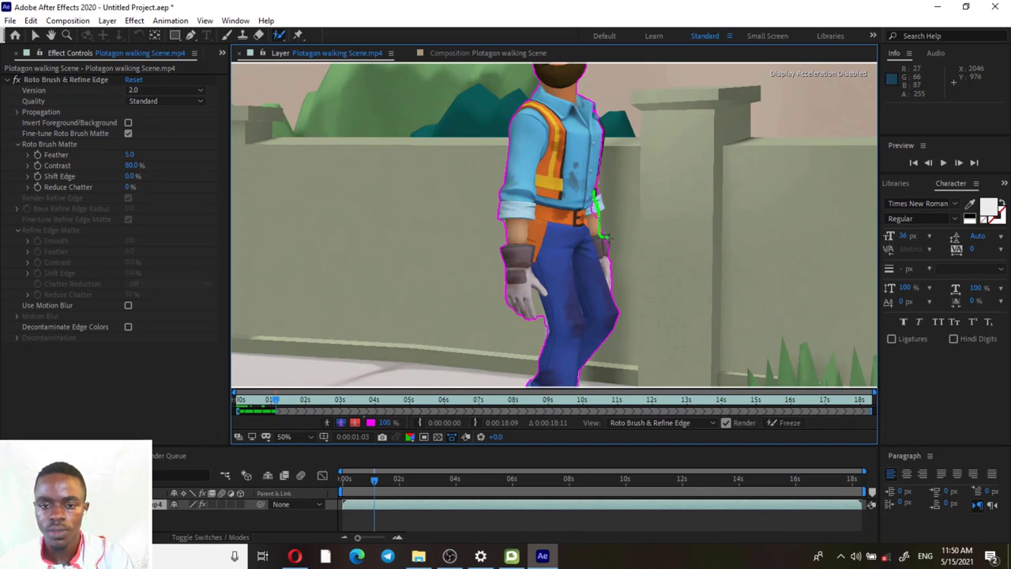
drag(603, 235, 606, 253)
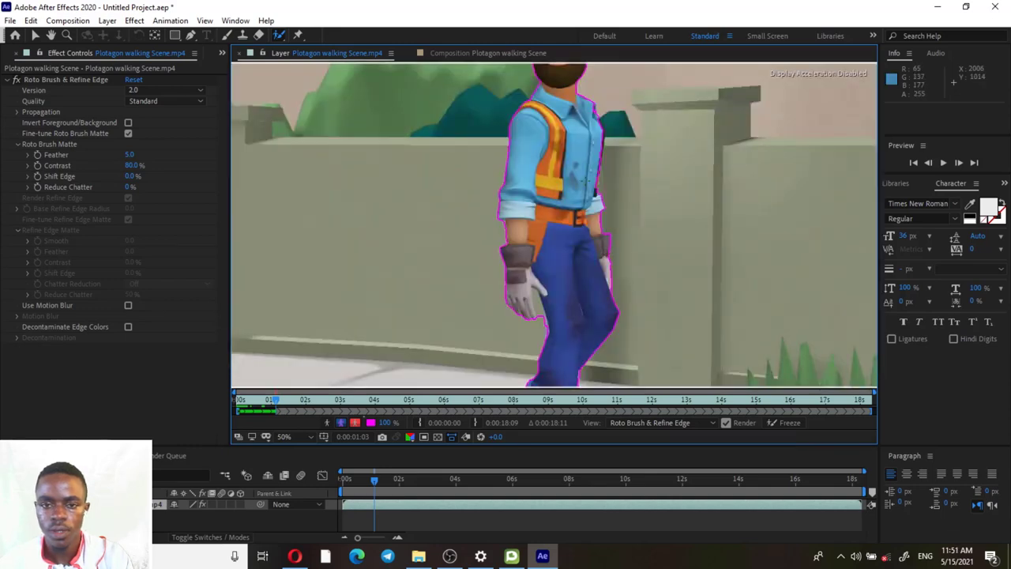
scroll(571, 313, down, 2)
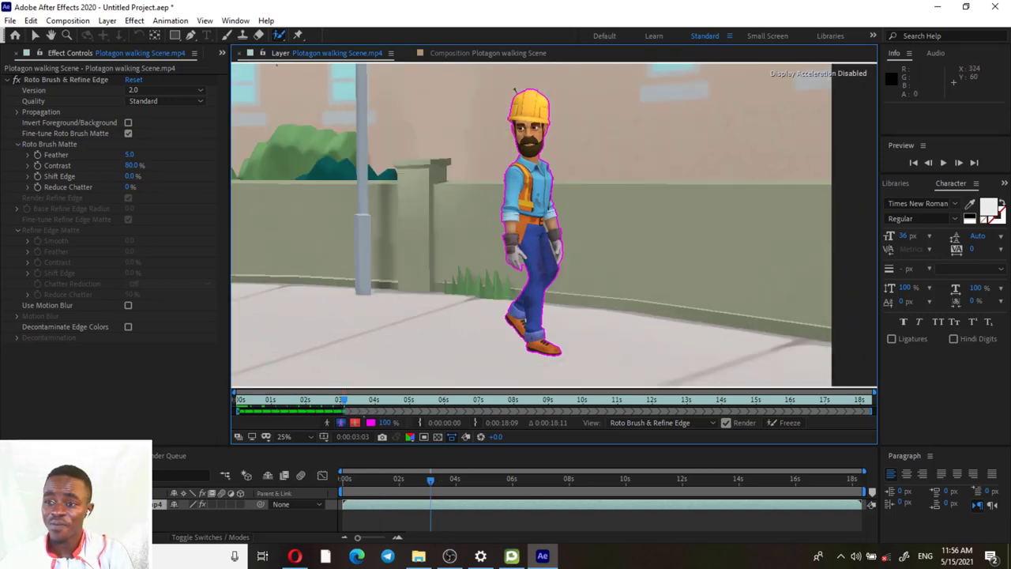
Step: Save the project to the Desktop as "plotagon walking scene by femtech studio"
click(11, 20)
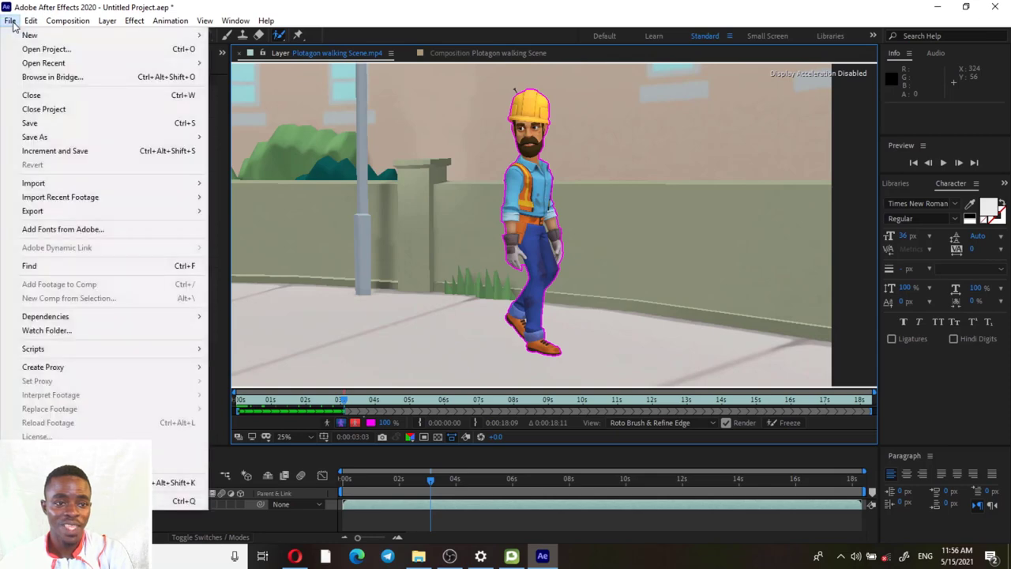
click(49, 126)
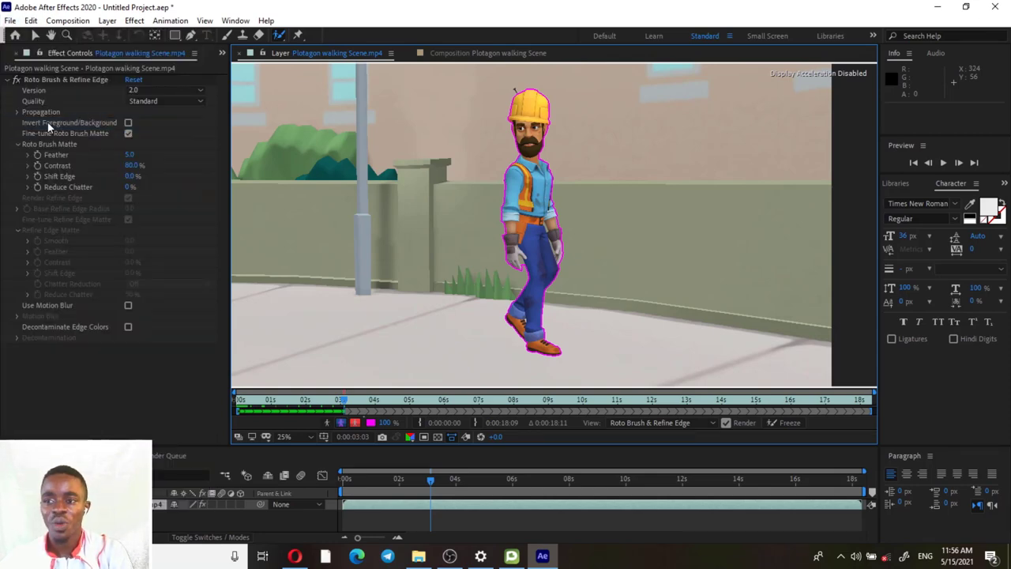
click(47, 124)
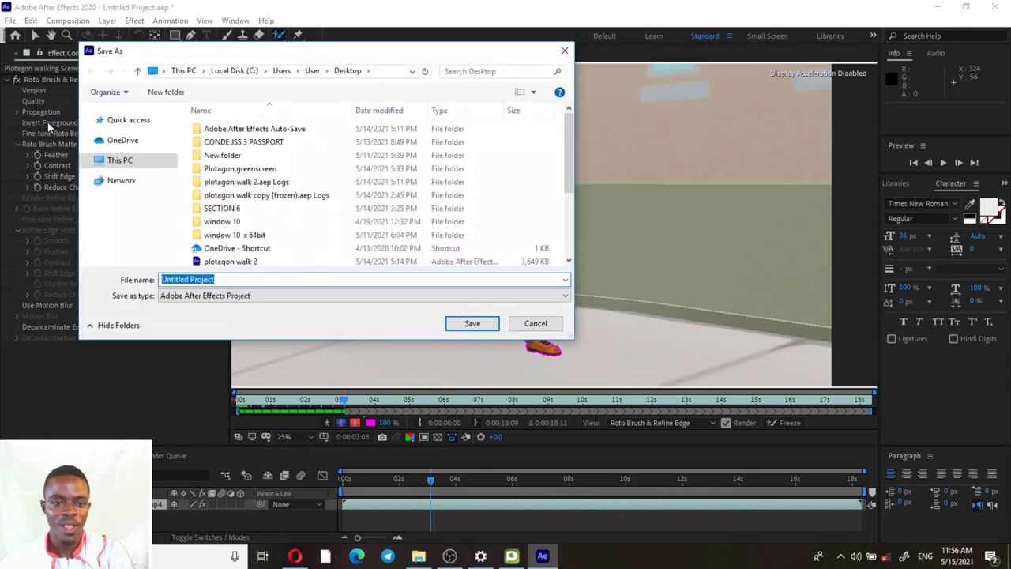
text(p)
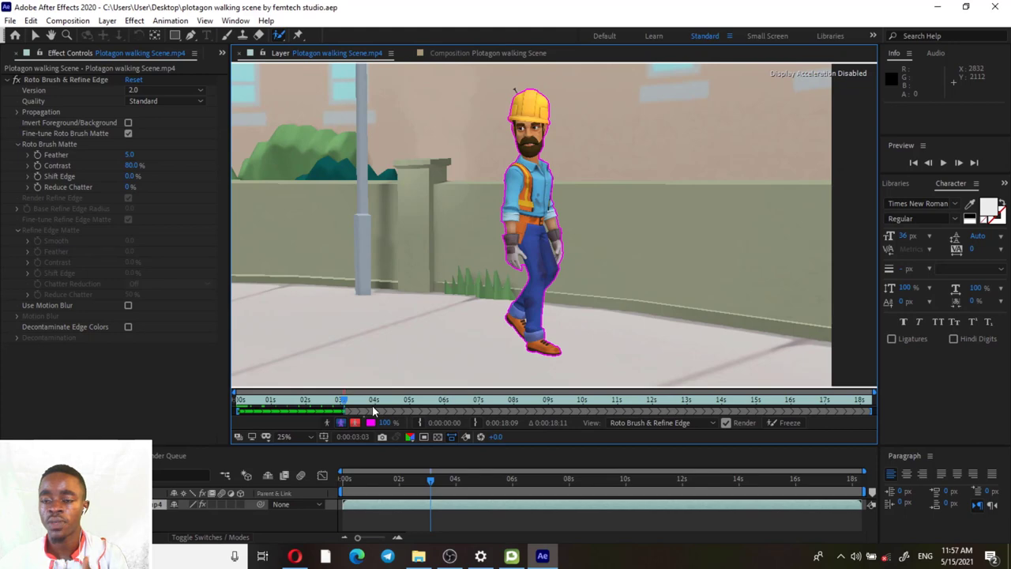
Step: Save a copy of the project on the Desktop as "plotagon walking scene by femtech studio copy"
click(10, 21)
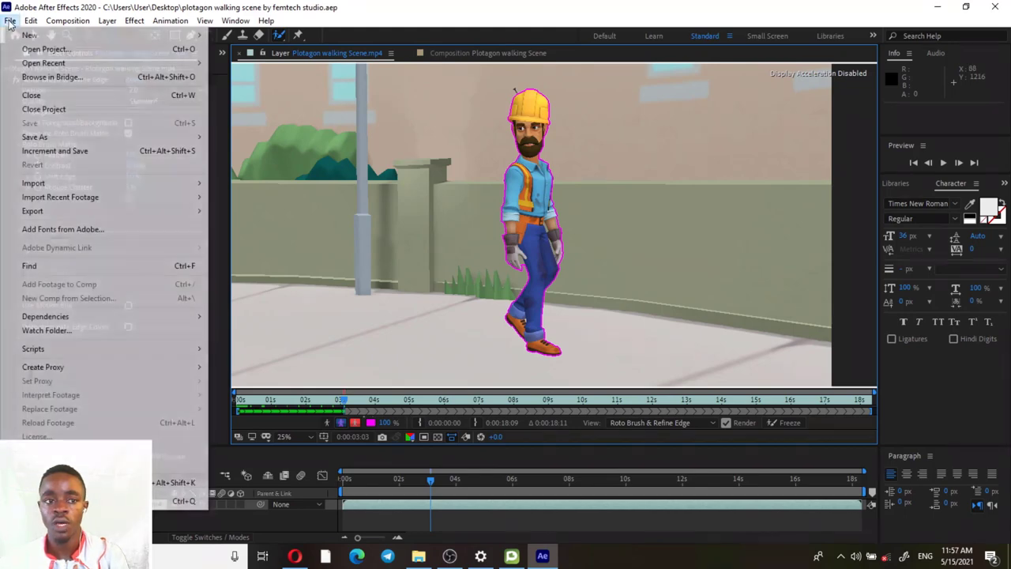
mouse_move(70, 139)
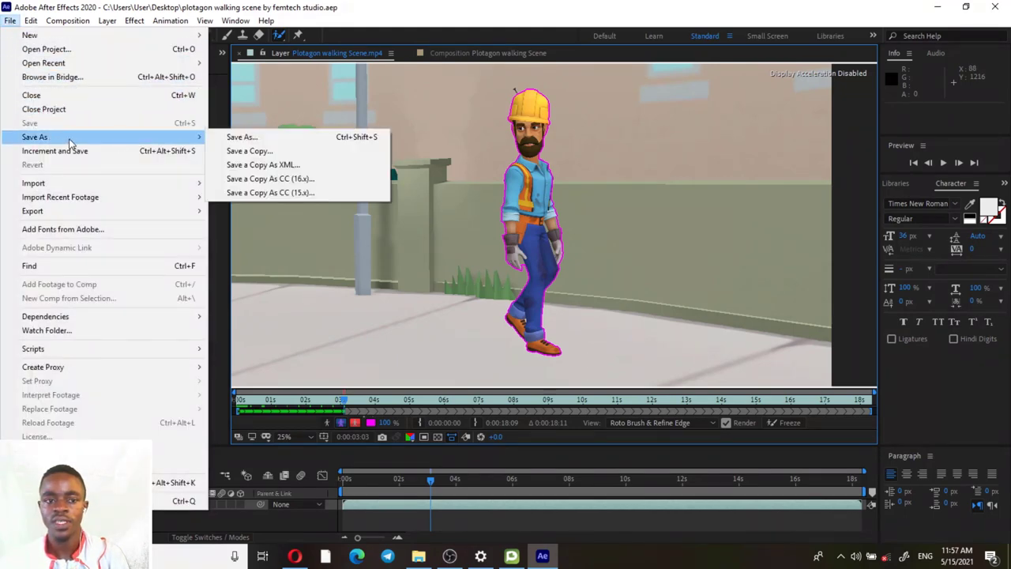
click(238, 151)
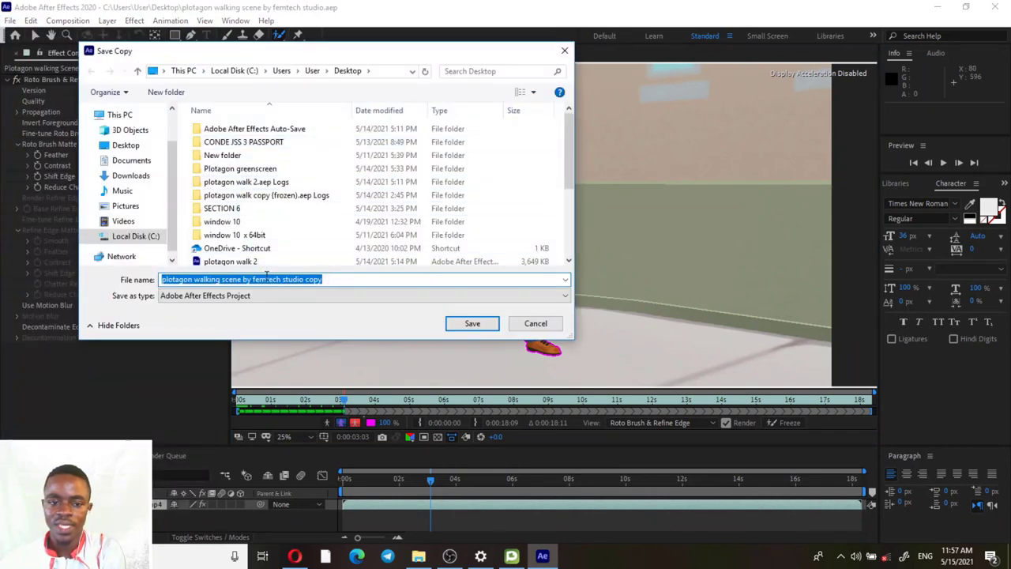
click(473, 324)
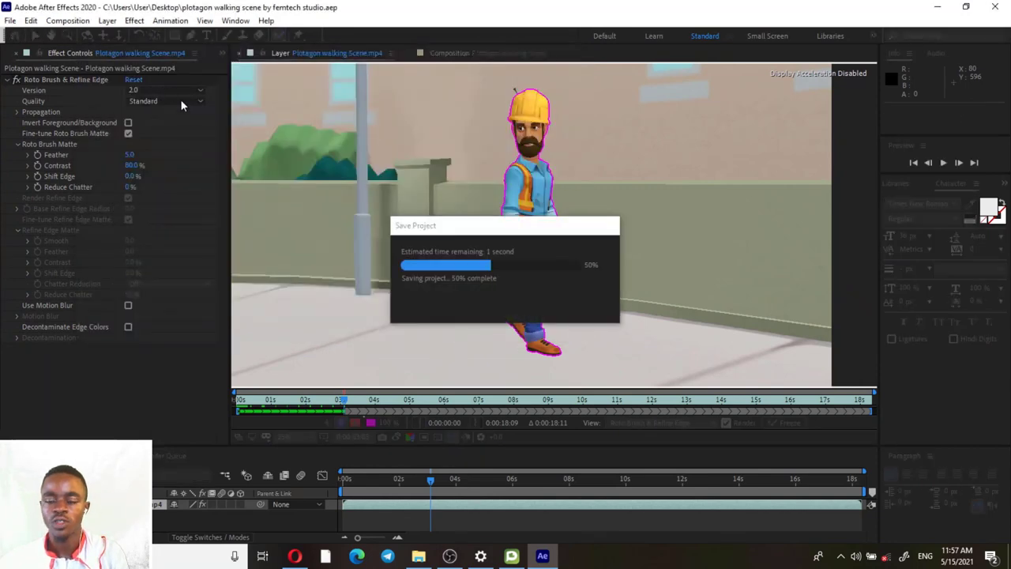
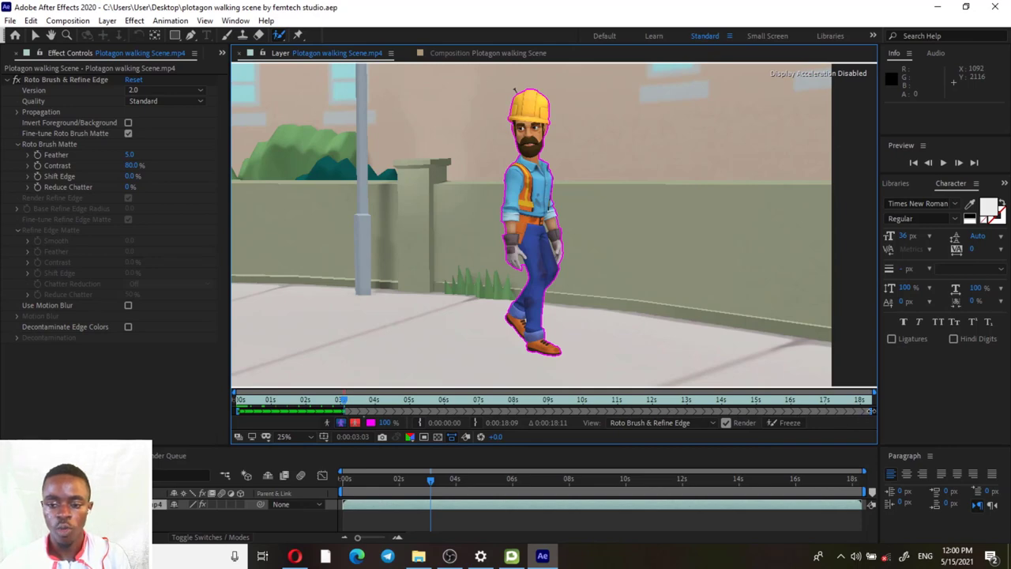
Step: Shorten the Roto Brush span to end at 0:00:03:03 and freeze its propagation
drag(872, 412, 345, 423)
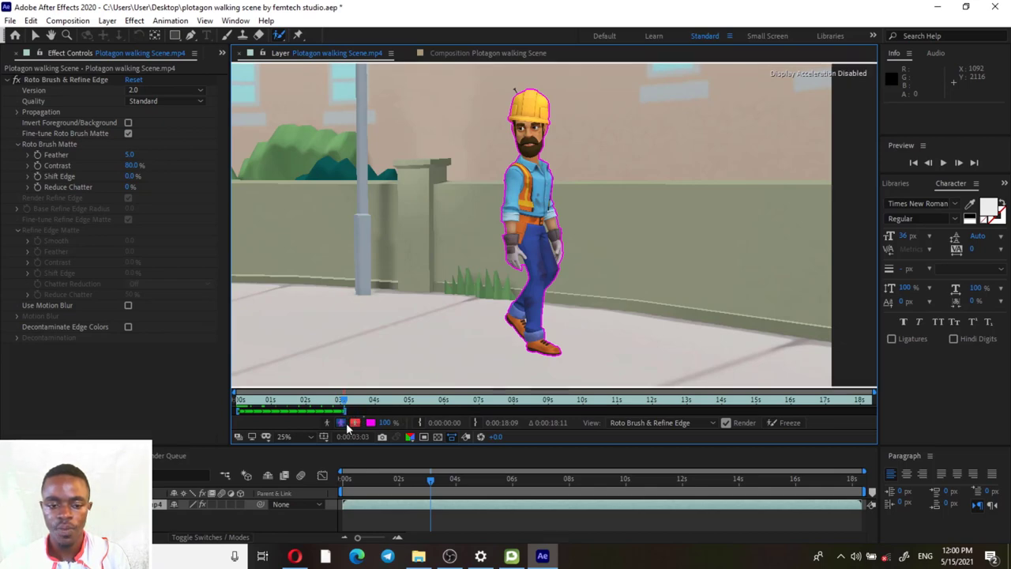
click(779, 425)
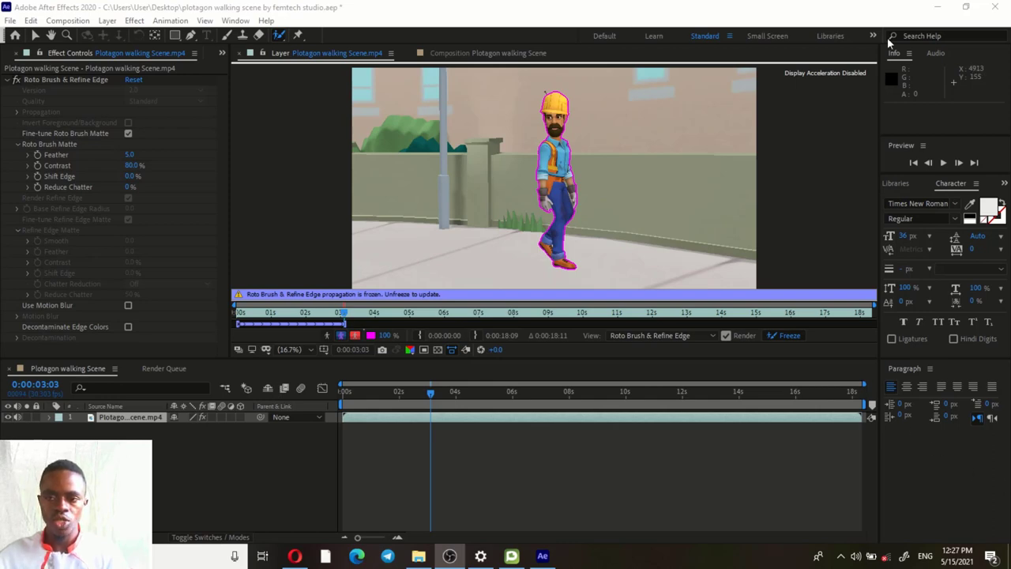
Step: Switch to the desktop and open the Plotagon greenscreen folder in a maximized File Explorer window
click(937, 7)
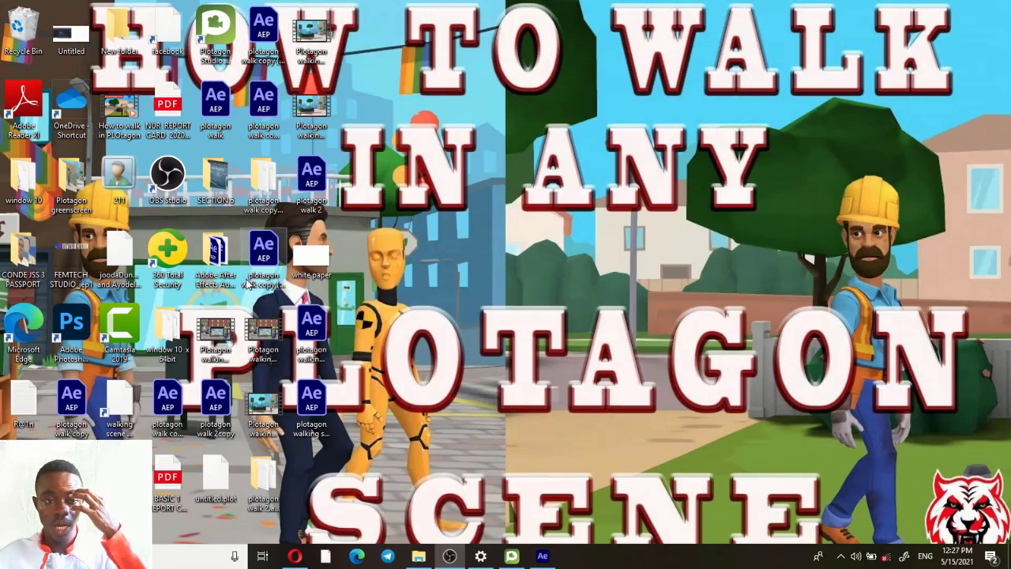
double_click(71, 180)
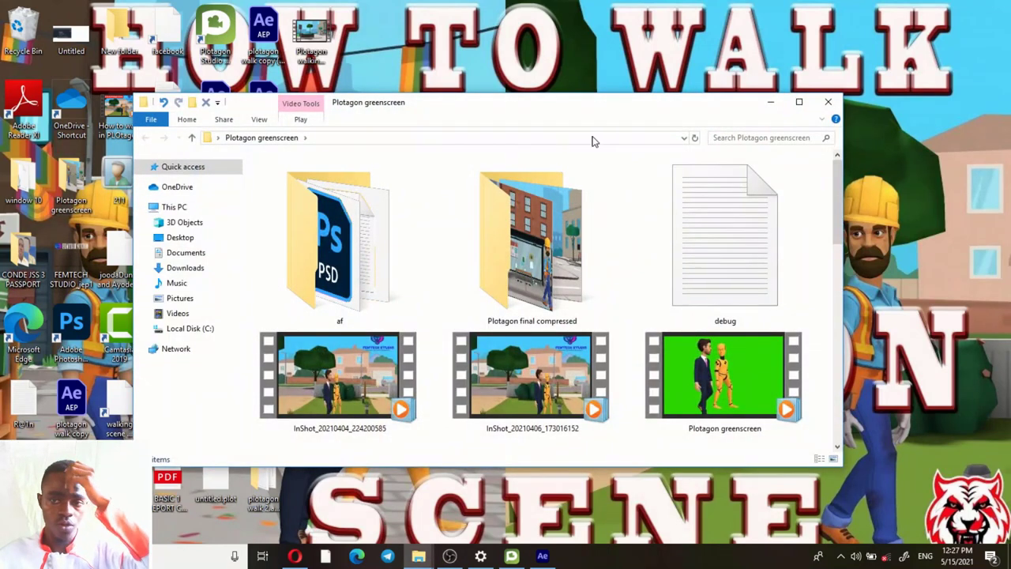
click(795, 104)
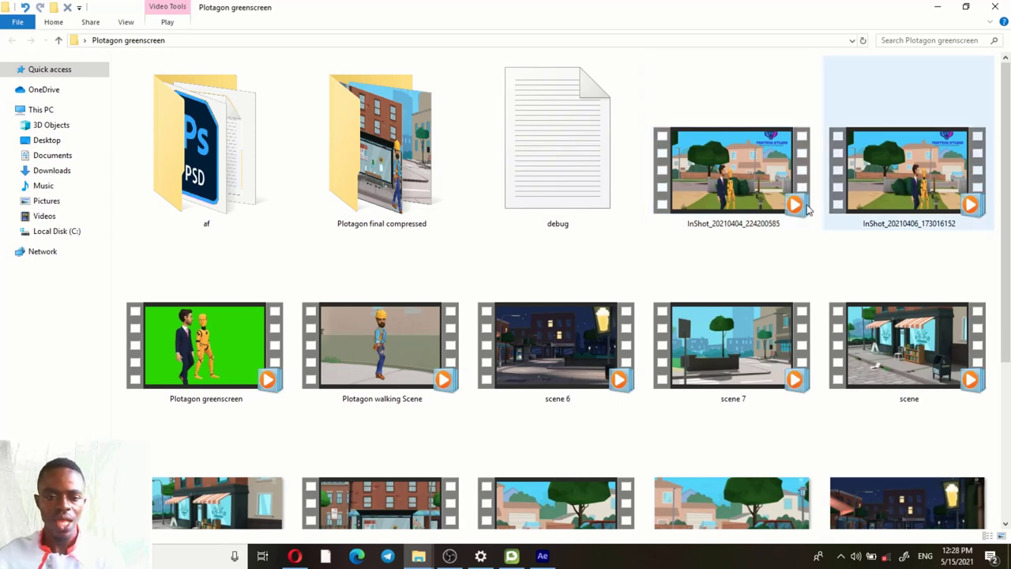
Step: Watch the Plotagon walking Scene video, pausing to examine the worker's walk and his raised-hand gesture, and close the player
click(401, 371)
double_click(400, 371)
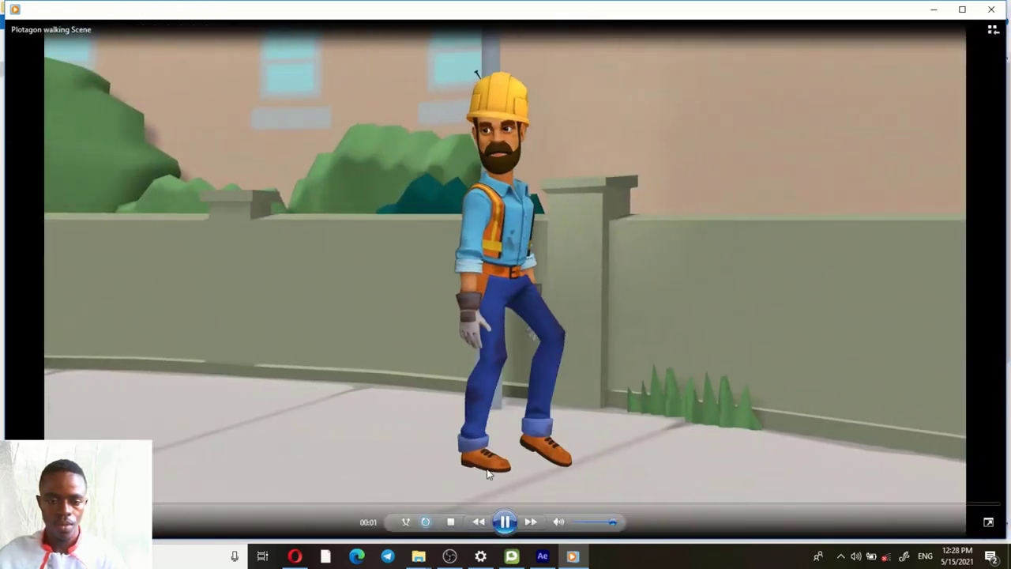
click(499, 514)
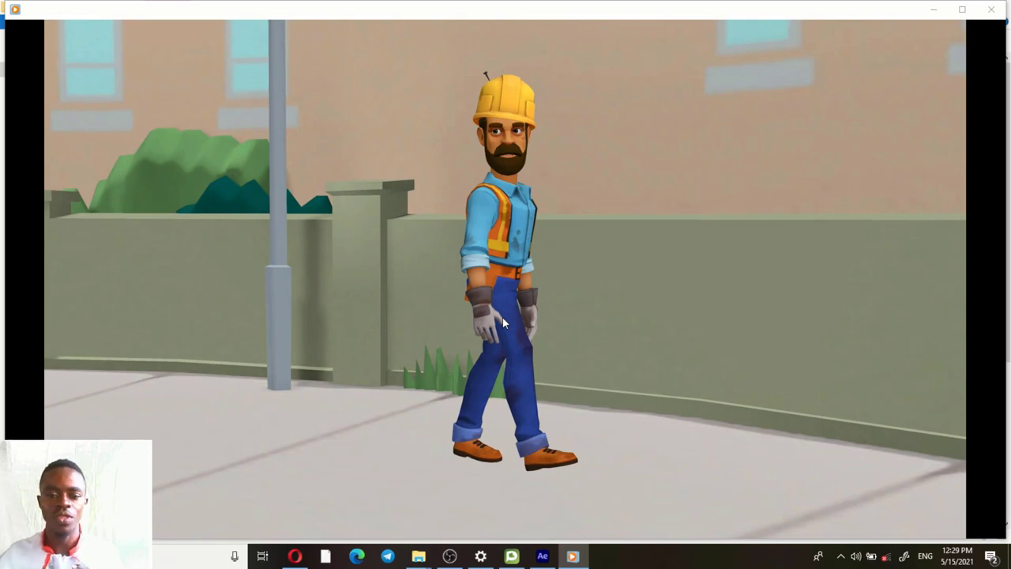
mouse_move(505, 356)
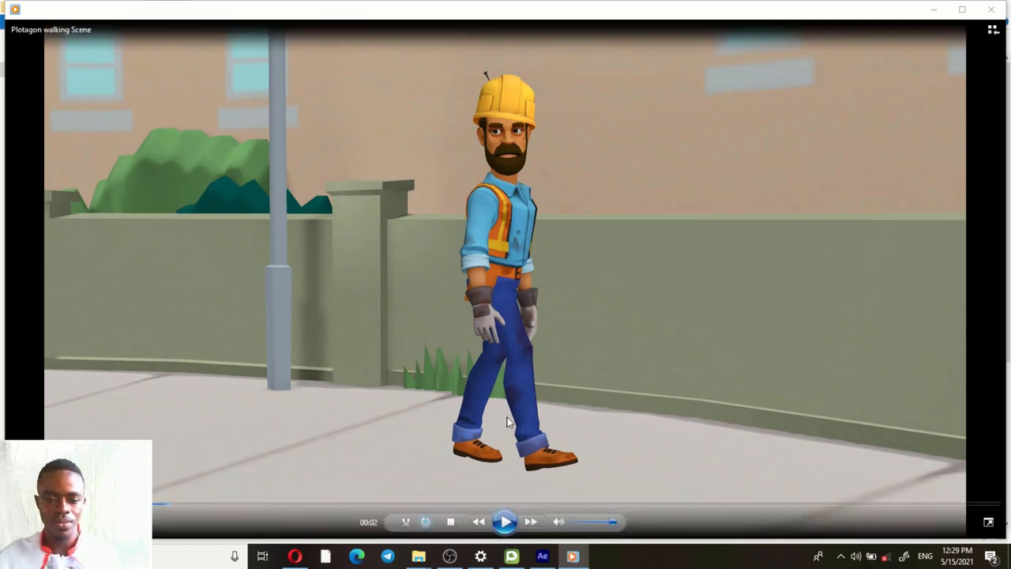
click(506, 310)
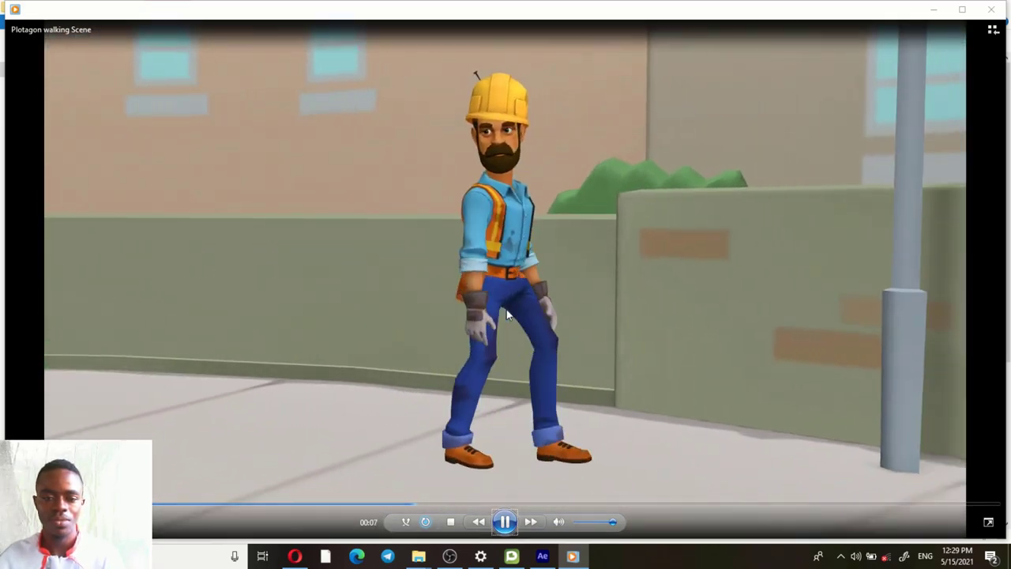
click(506, 309)
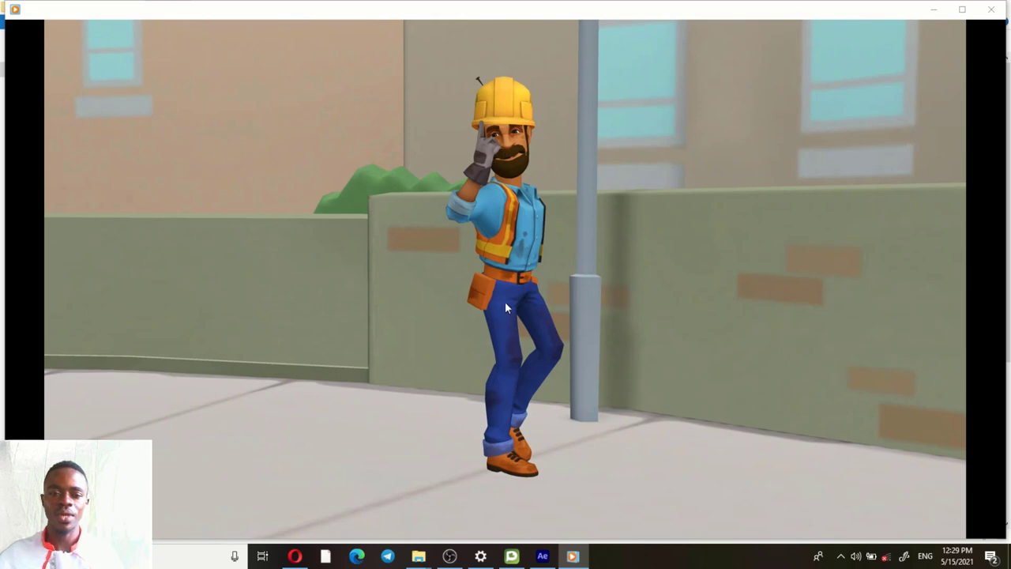
mouse_move(264, 125)
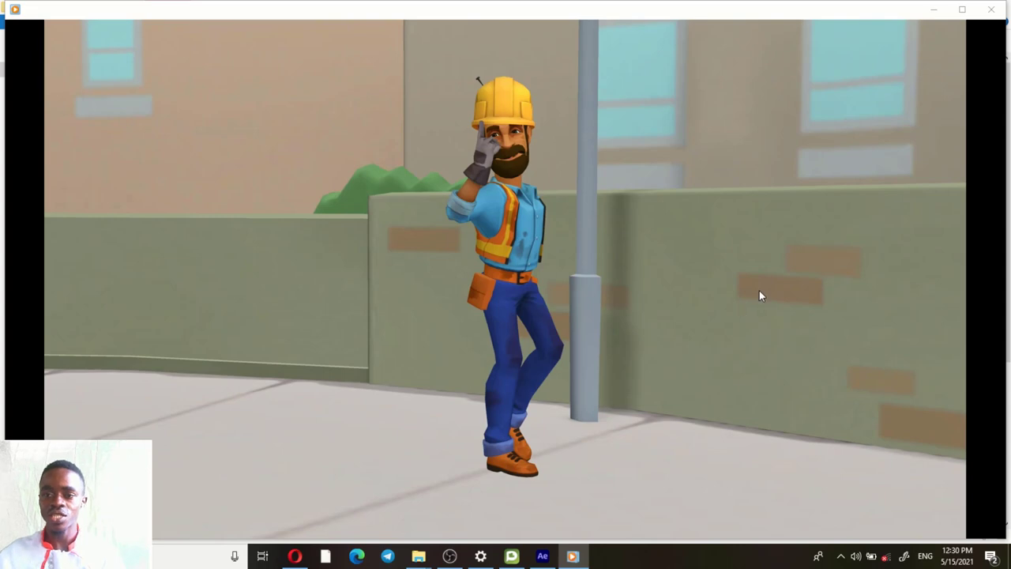
click(991, 9)
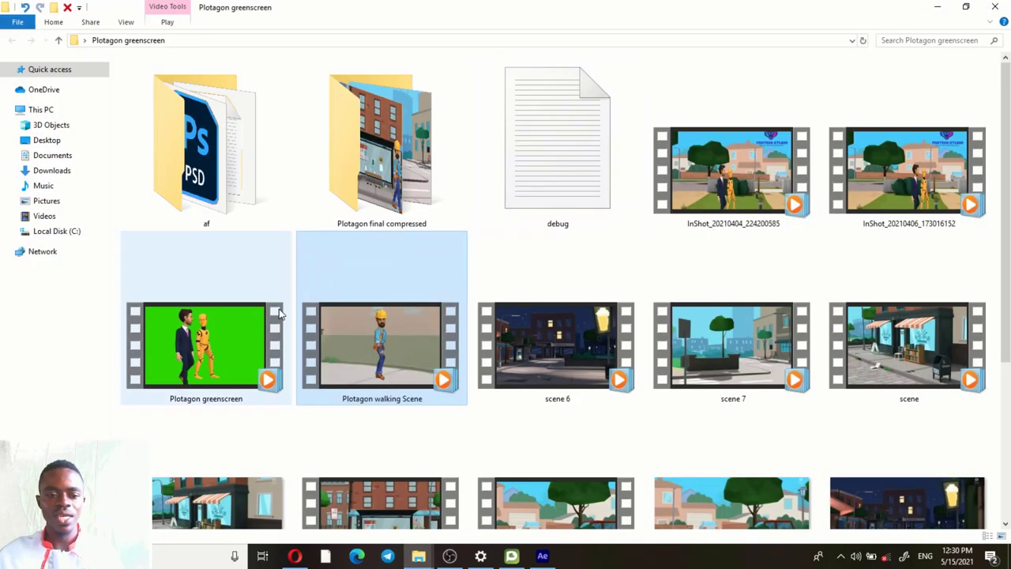
Step: Watch the Plotagon greenscreen video, pausing at 00:03 and 00:06 to examine the two walking characters, and return to the folder
click(201, 371)
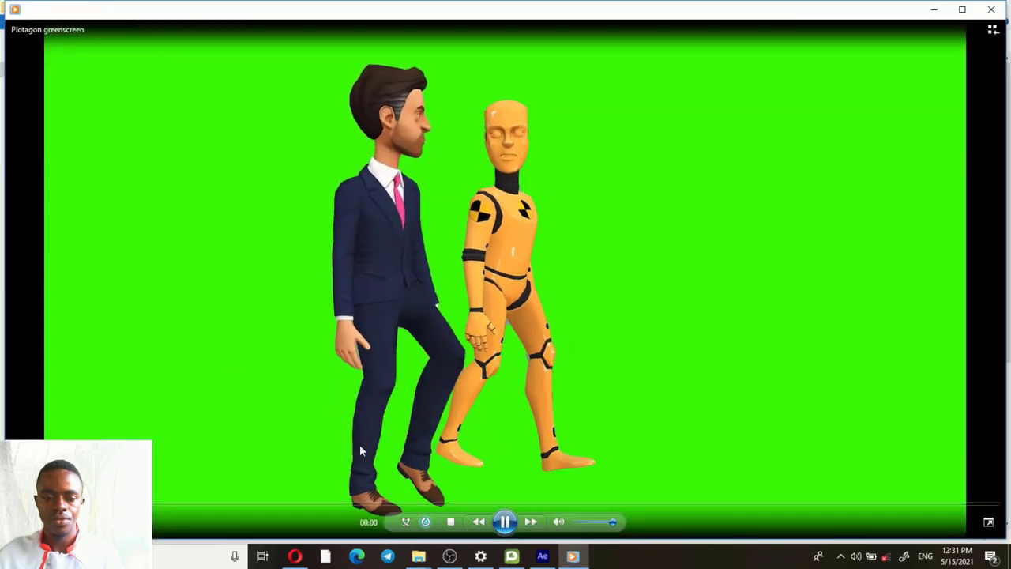
click(504, 522)
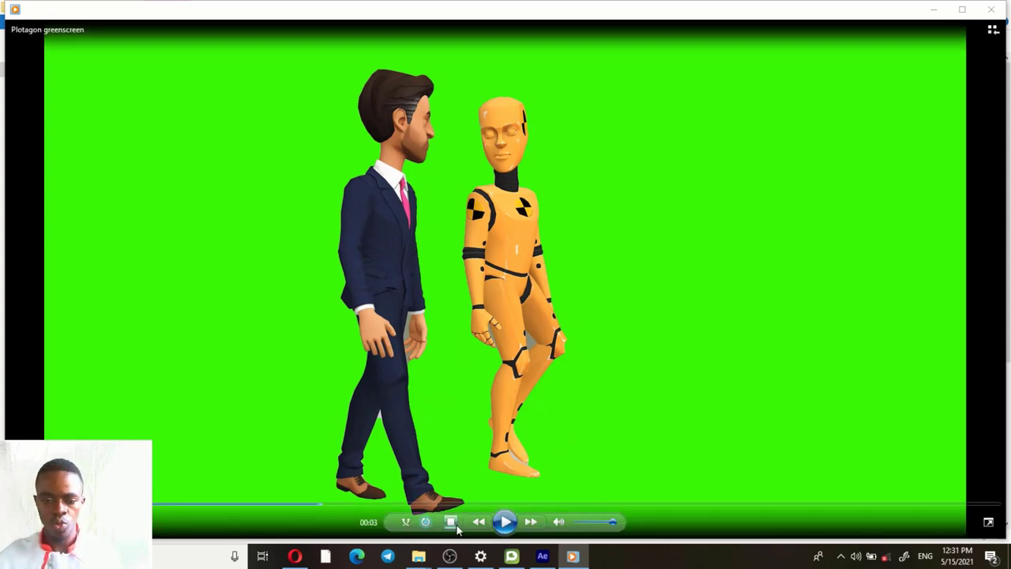
click(503, 523)
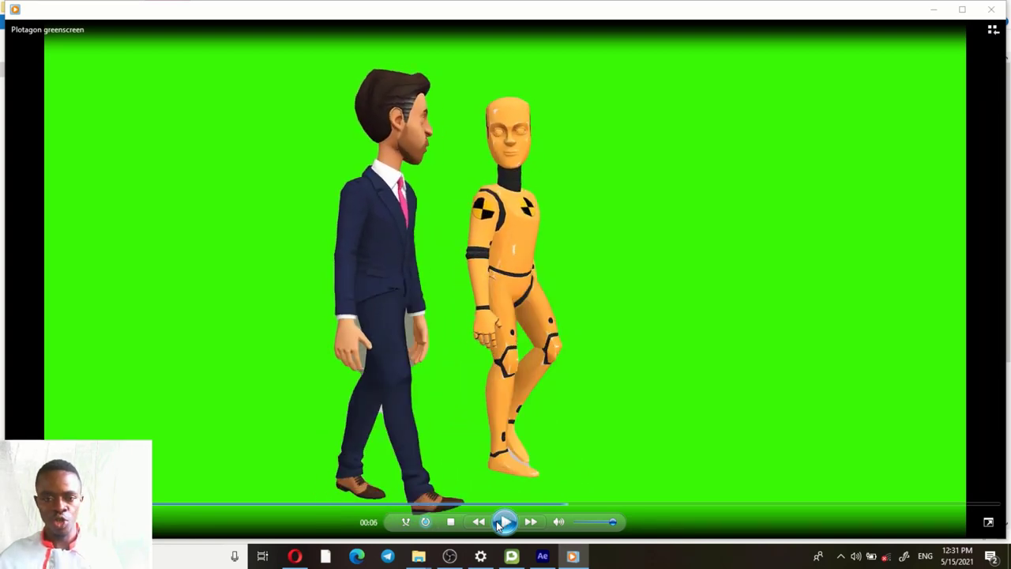
click(503, 524)
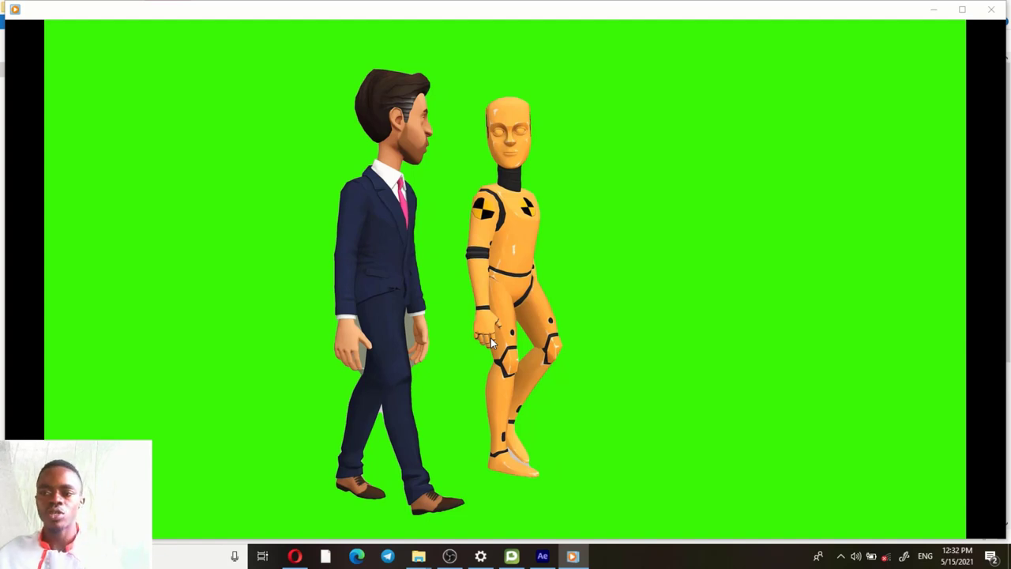
mouse_move(452, 385)
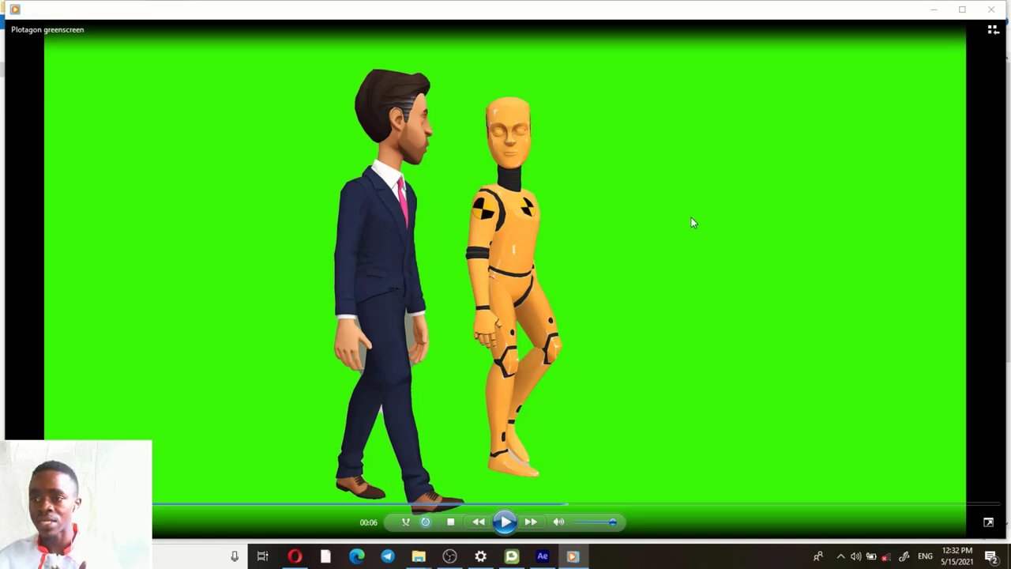
click(933, 10)
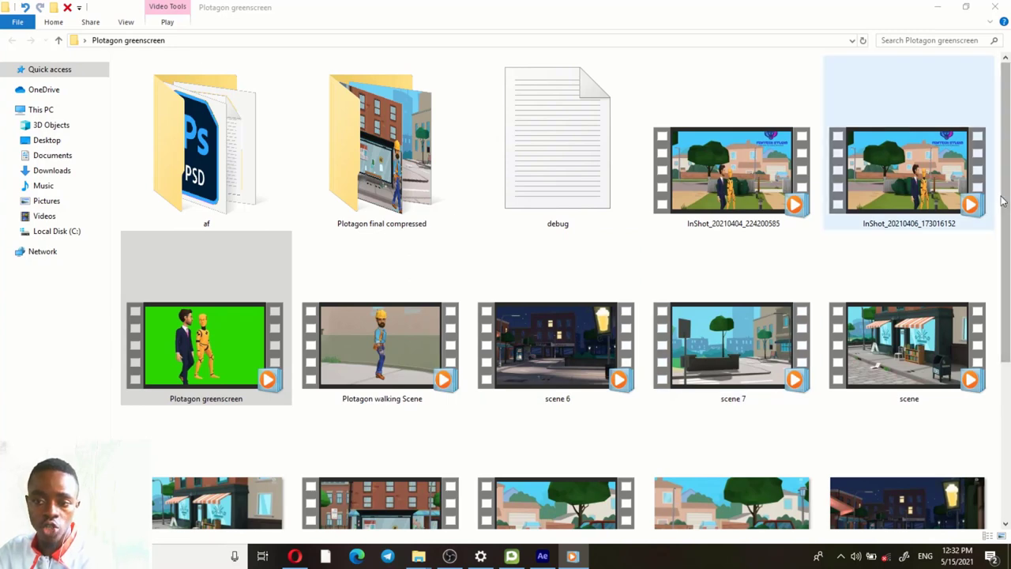
Step: Play the plotagon walk 3 scene video from the Plotagon final compressed folder, pausing at 00:03 and 00:09 to examine the composited worker
drag(1007, 187, 909, 158)
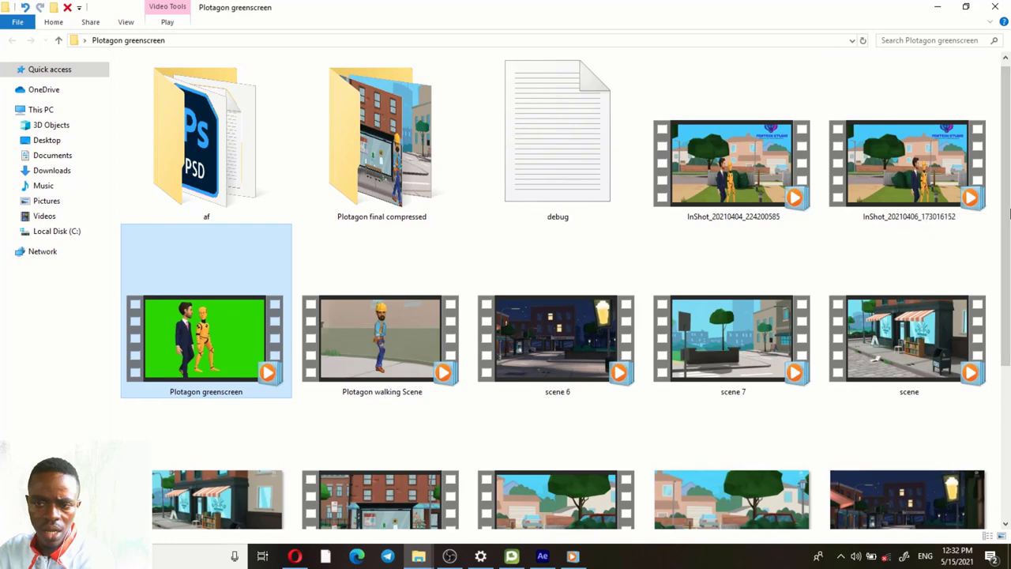
scroll(1005, 237, down, 2)
double_click(382, 68)
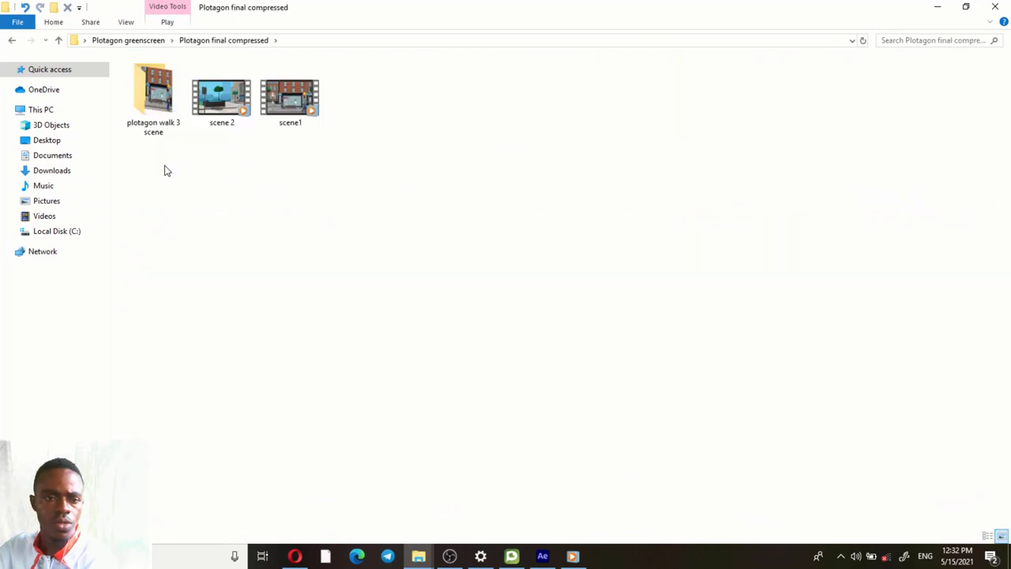
double_click(163, 123)
double_click(155, 85)
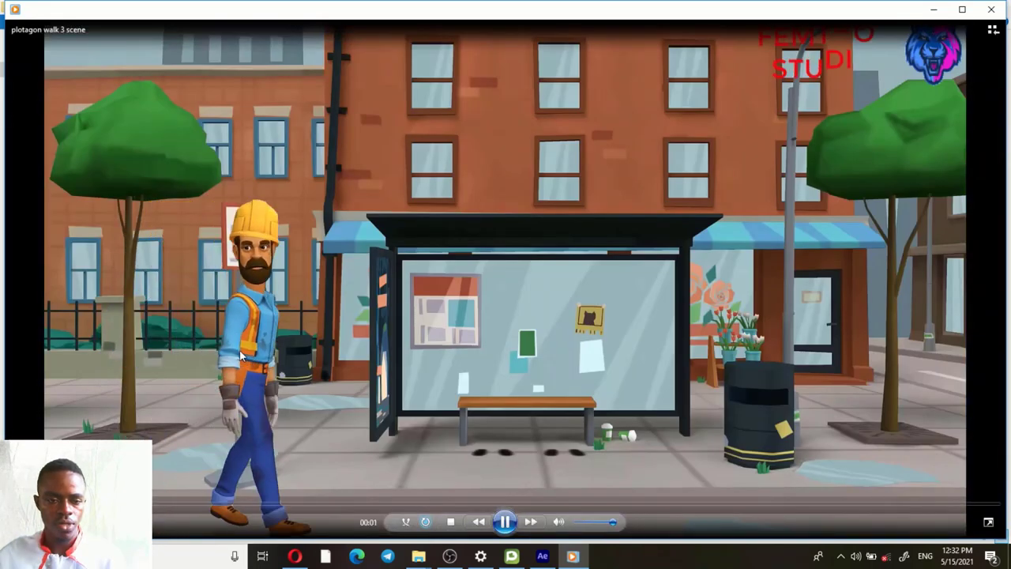
click(506, 524)
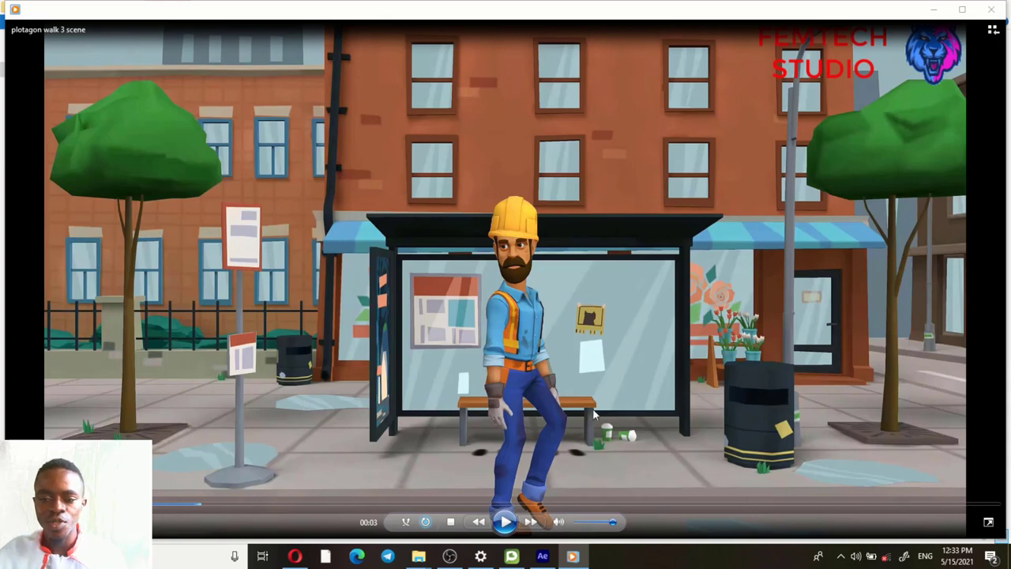
click(504, 534)
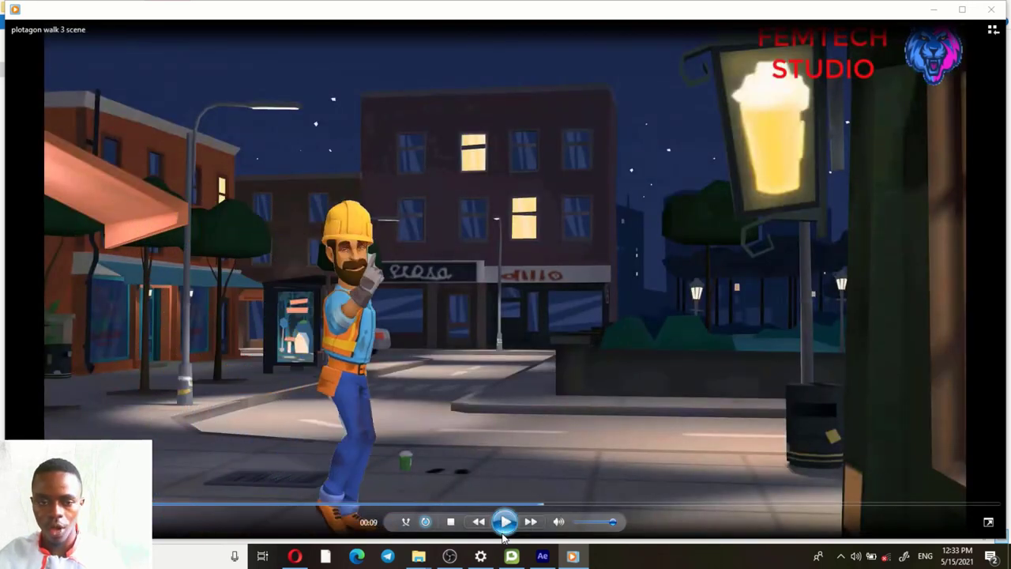
Step: Close the video player, minimize the folder, and switch to After Effects to display the Plotagon walking Scene composition
click(984, 13)
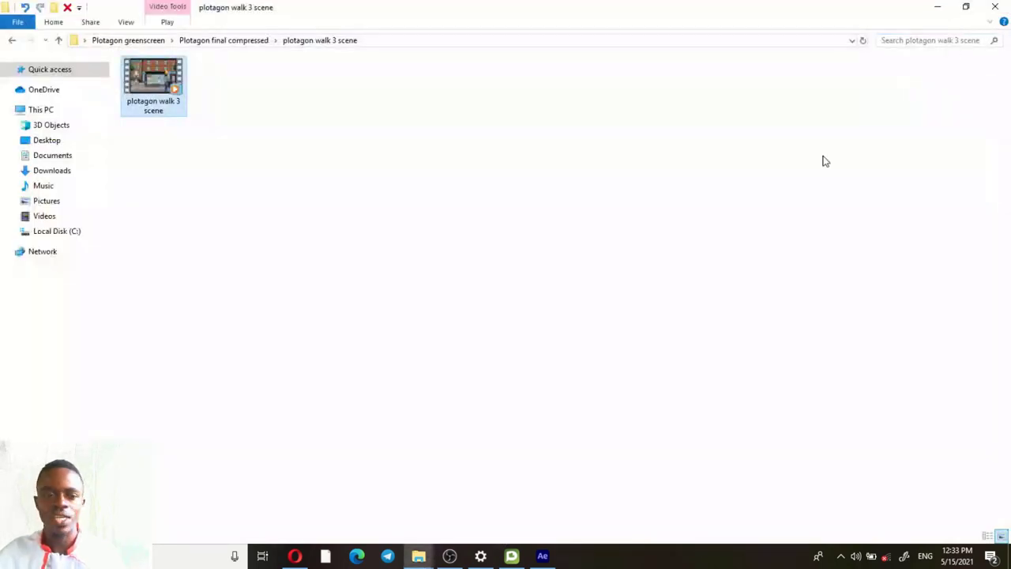
click(932, 7)
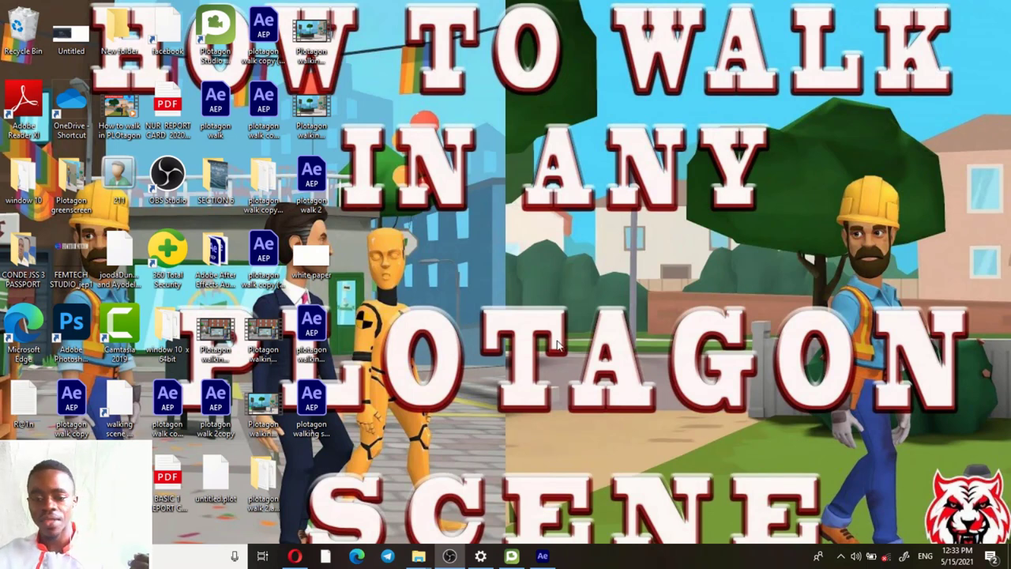
click(542, 556)
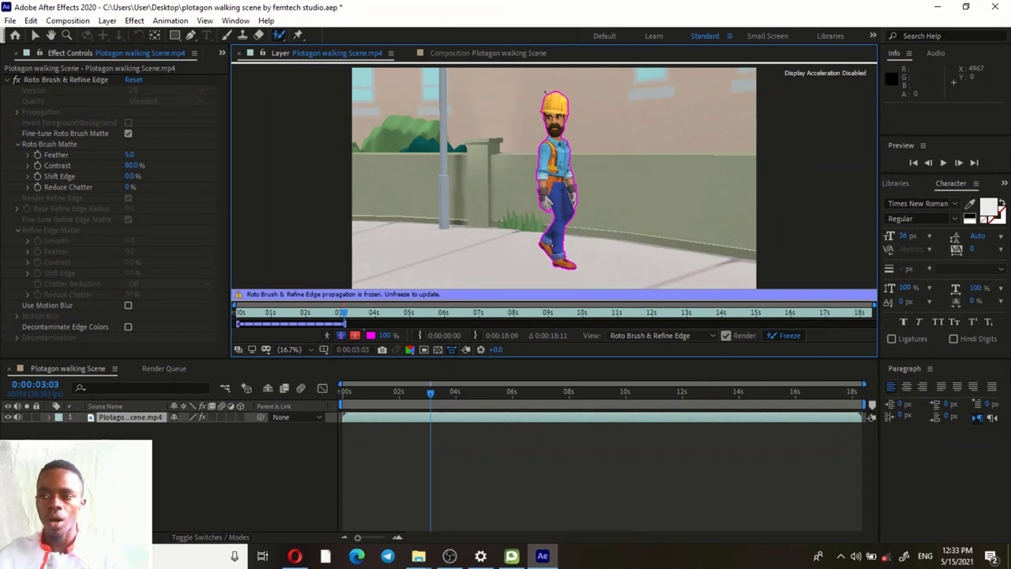
click(450, 556)
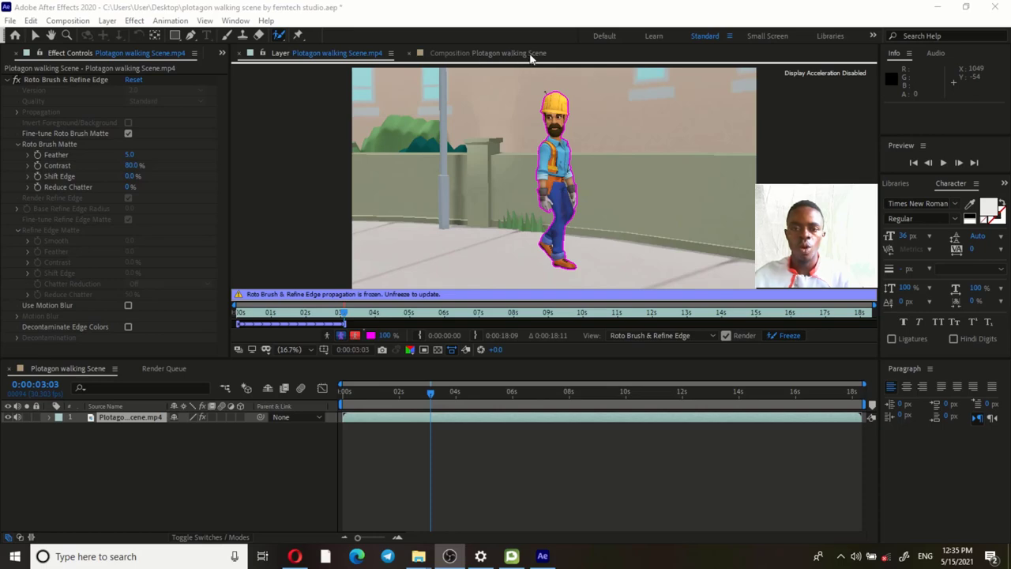
click(492, 53)
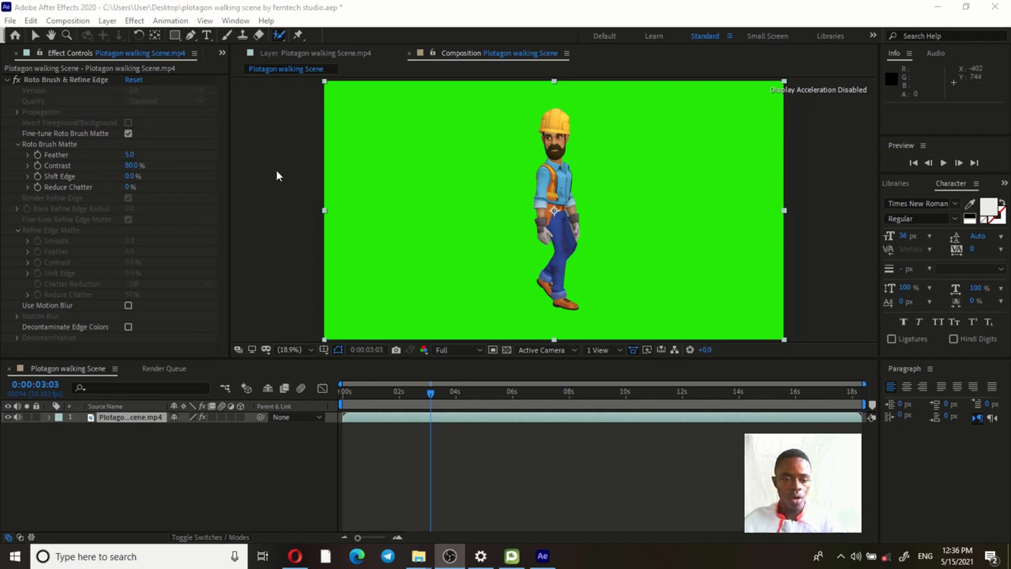
Step: Test a near-black background (0B0C0B) for the Plotagon walking Scene composition, then set its background color to green 22EC06
click(229, 453)
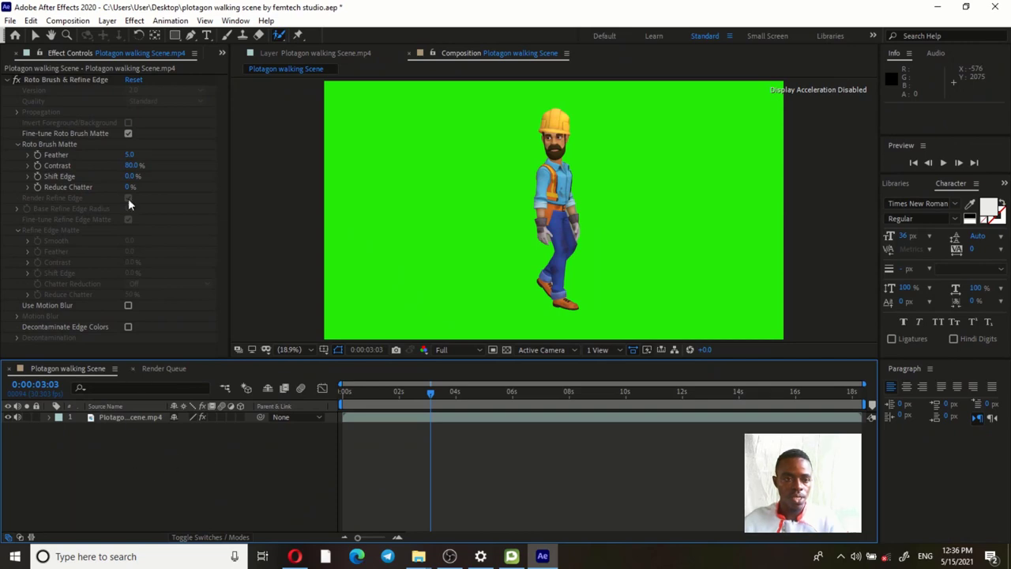
click(68, 20)
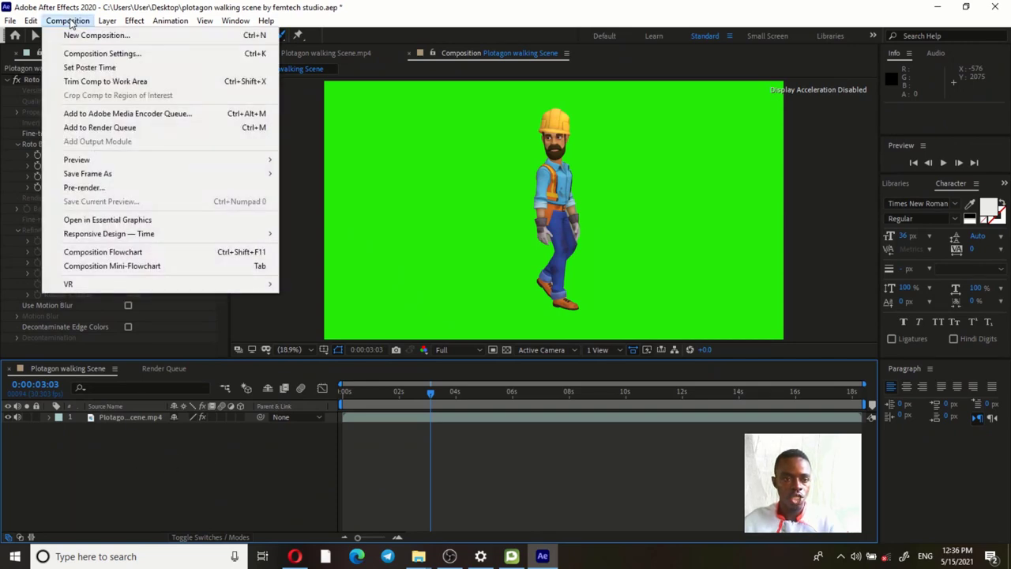
click(98, 54)
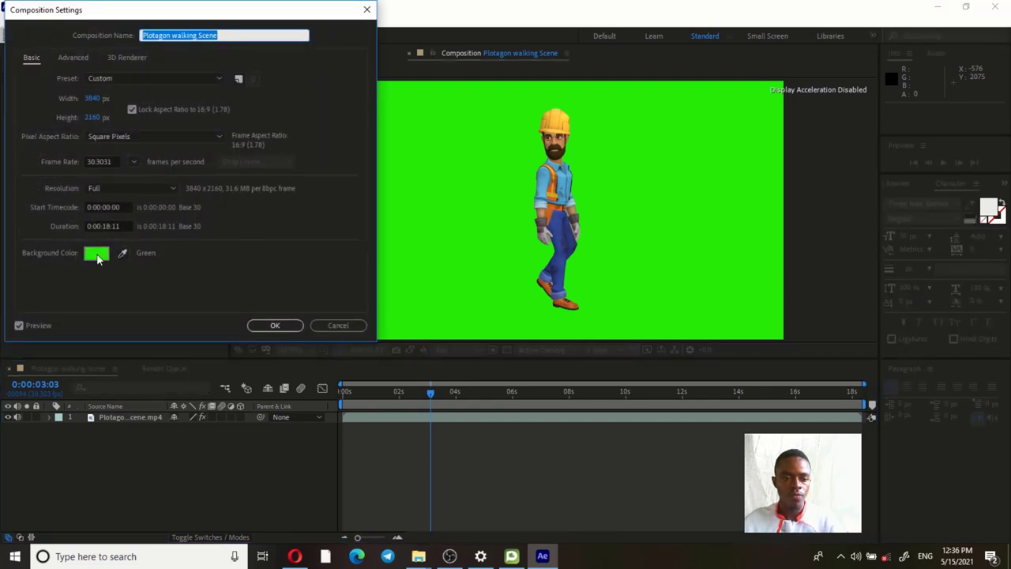
click(97, 259)
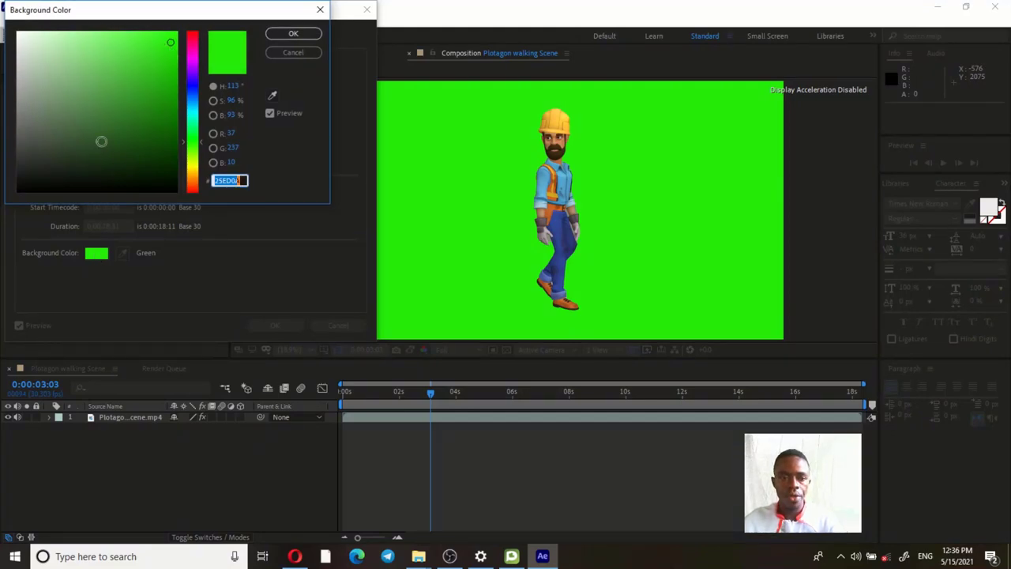
click(26, 184)
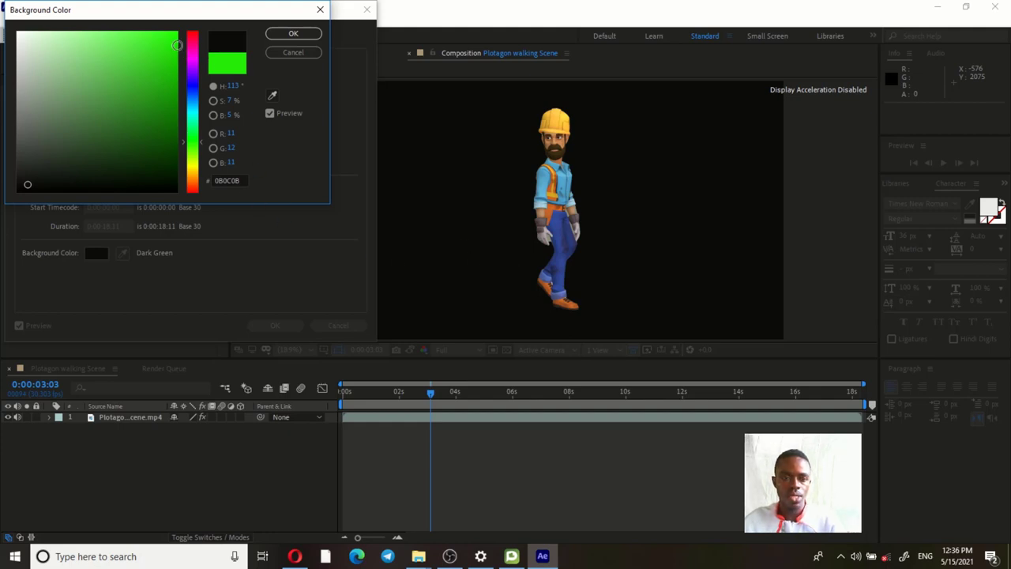
click(173, 42)
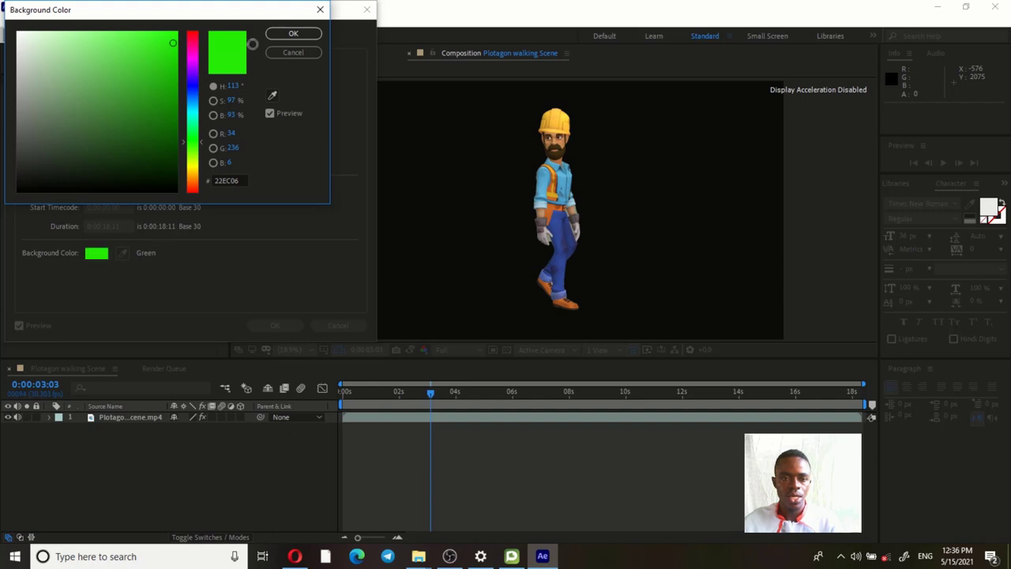
click(289, 34)
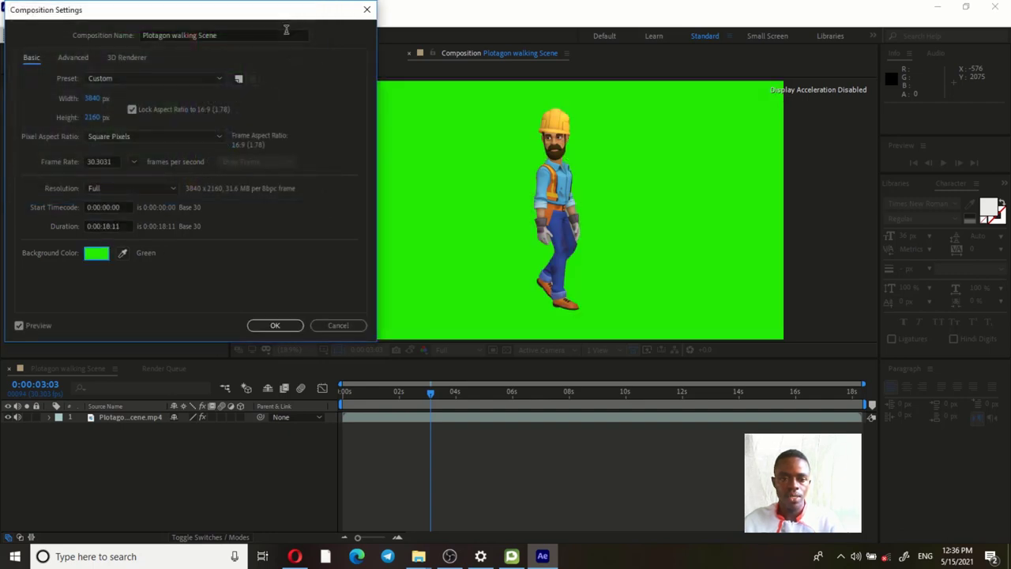
click(268, 330)
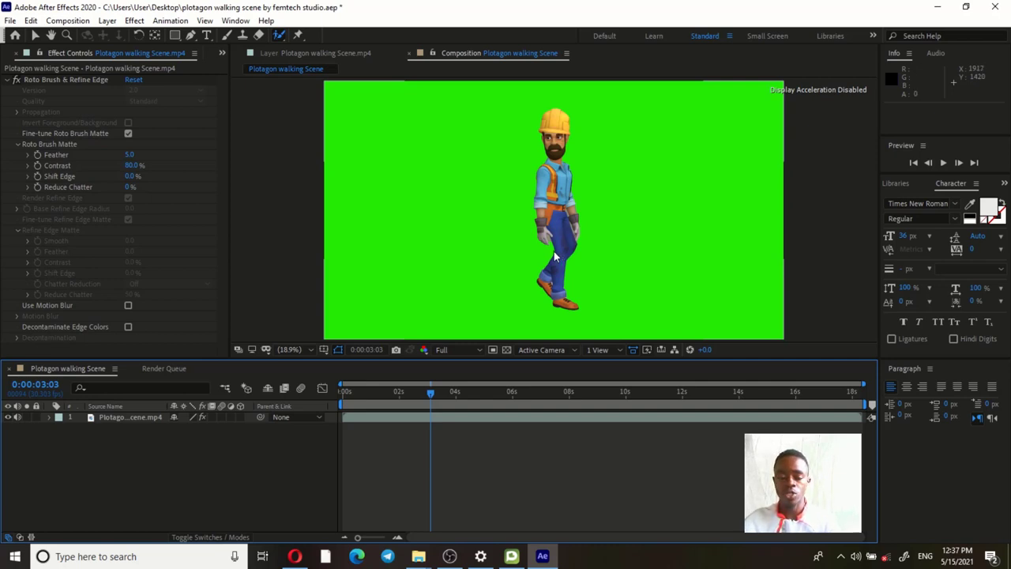
Step: Locate the Untitled-1 street image in the Desktop's Plotagon greenscreen folder and shrink the File Explorer window beside the project
click(419, 556)
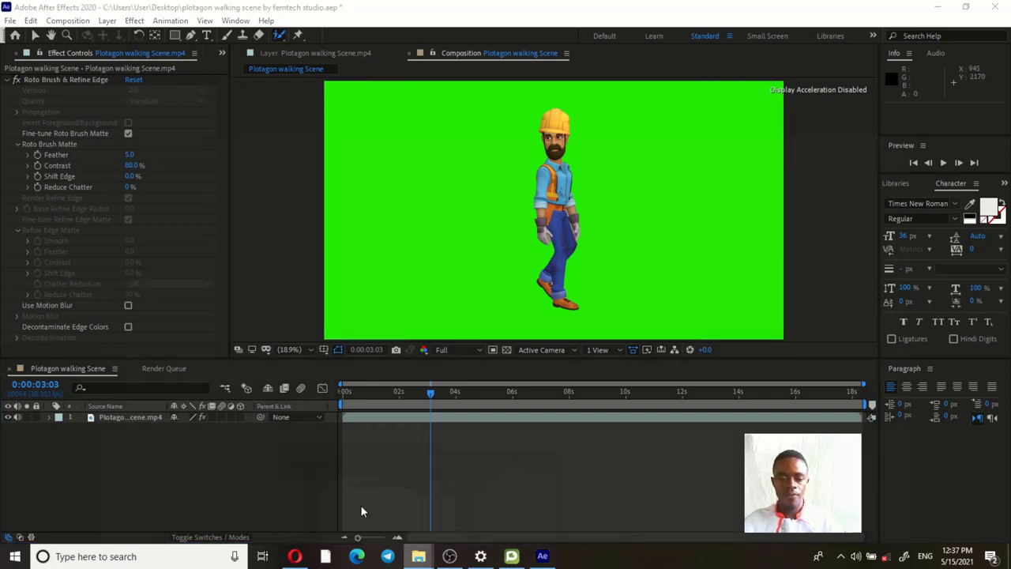
click(360, 505)
click(46, 142)
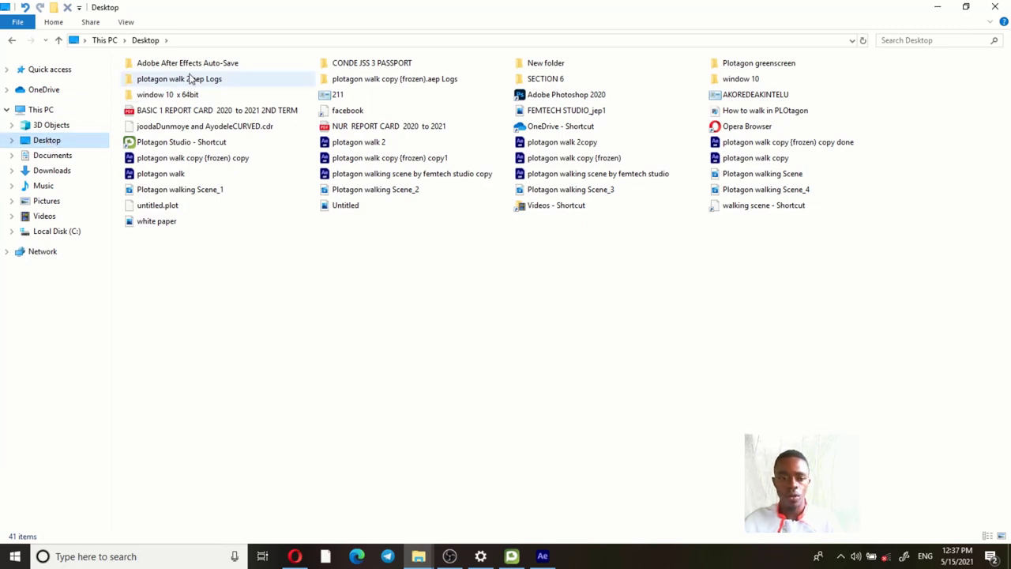
double_click(739, 65)
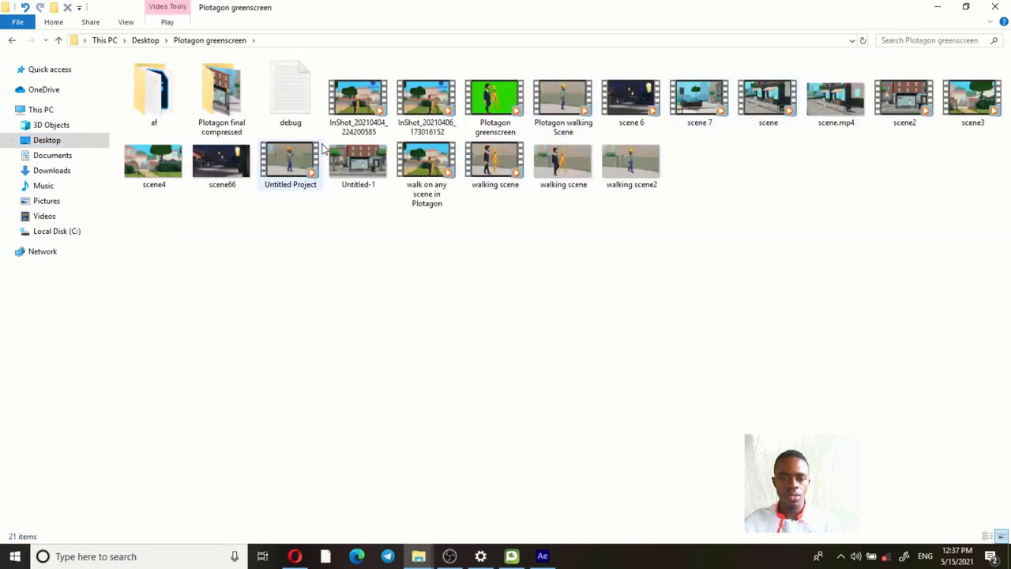
click(351, 188)
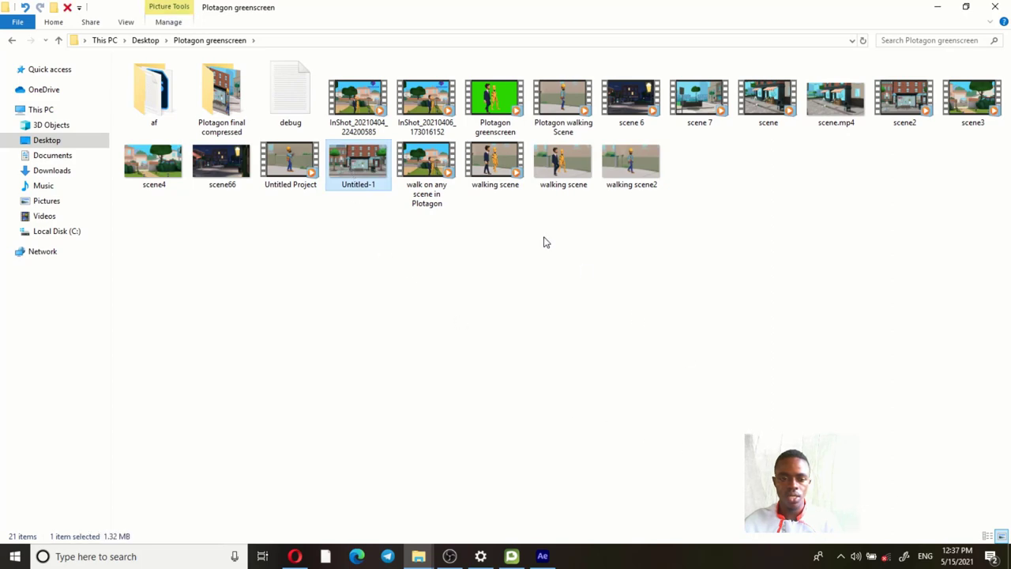
double_click(883, 16)
drag(872, 17, 942, 160)
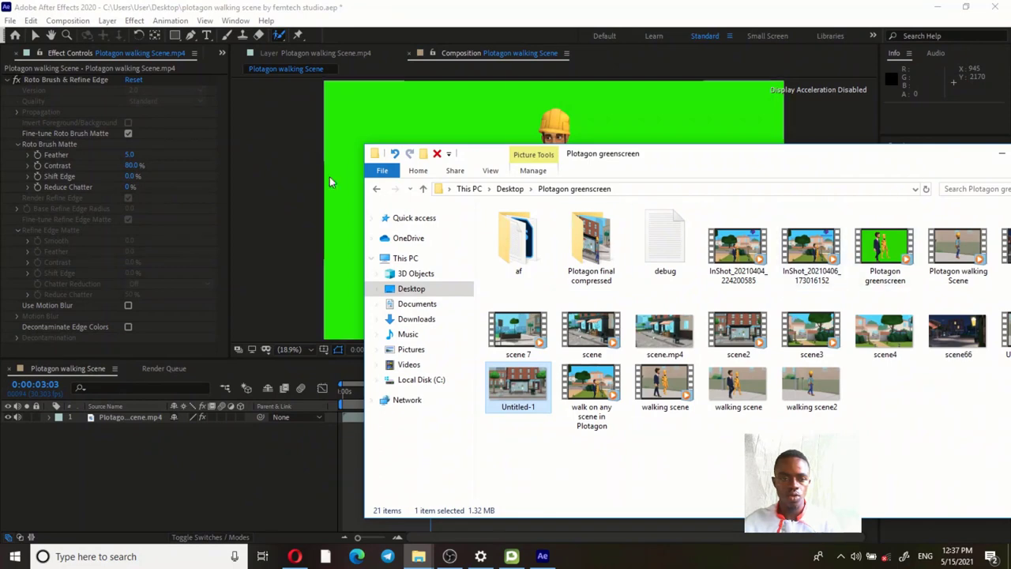
Step: Import the Untitled-1 image from the Plotagon greenscreen folder and place it beneath the walking scene video layer as the background
click(226, 57)
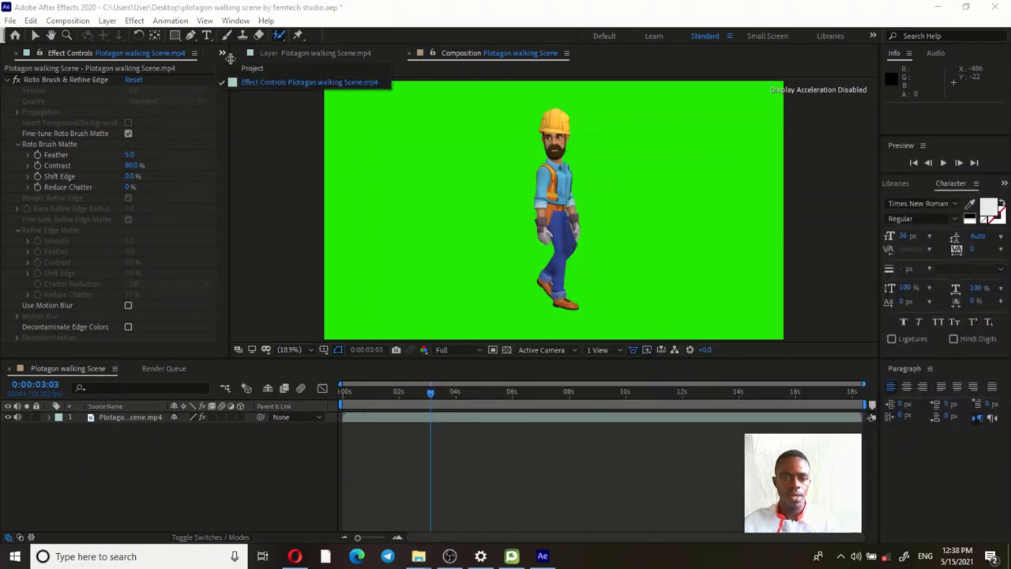
key(ctrl+0)
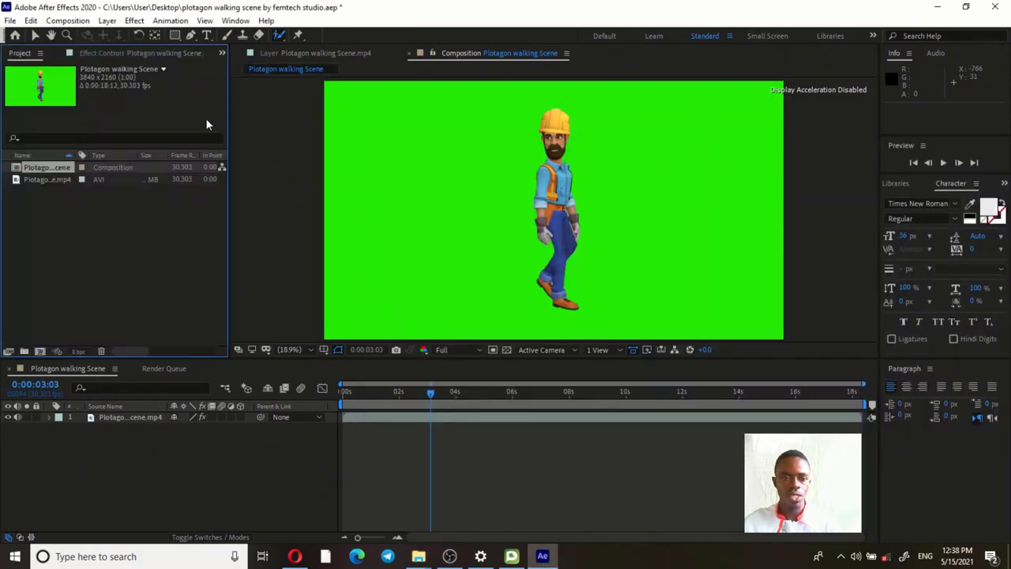
double_click(115, 209)
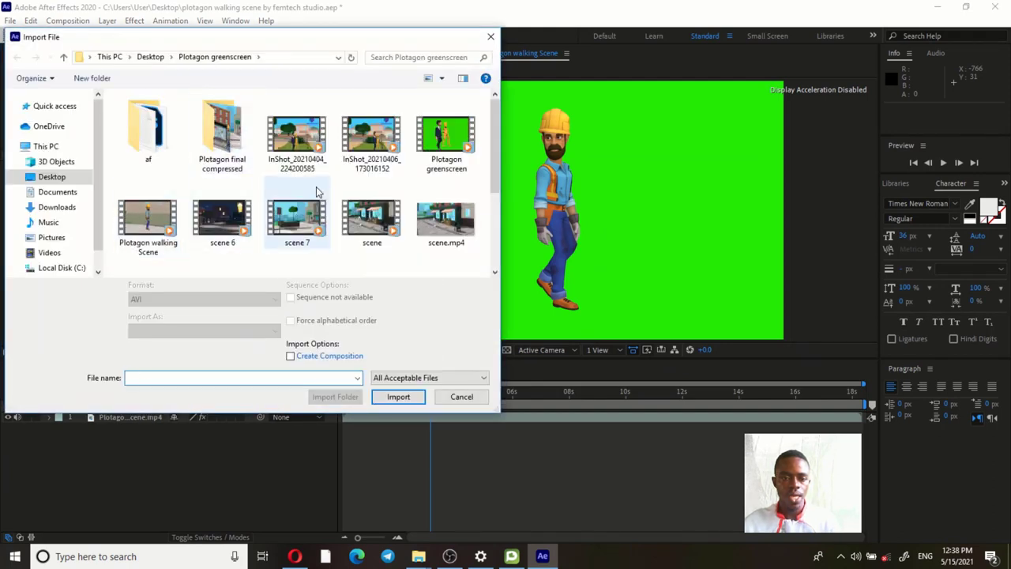
scroll(364, 230, down, 3)
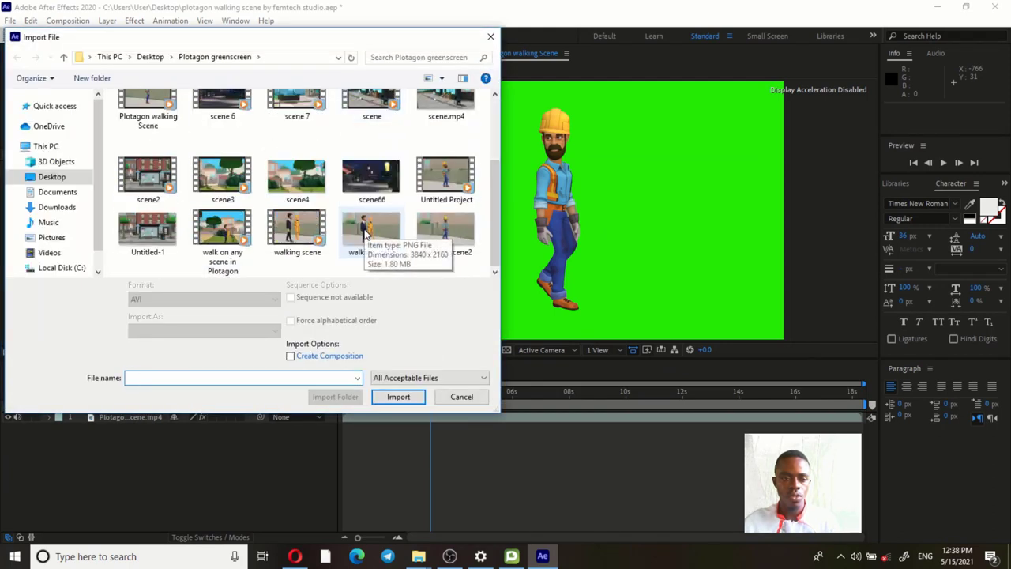
click(144, 239)
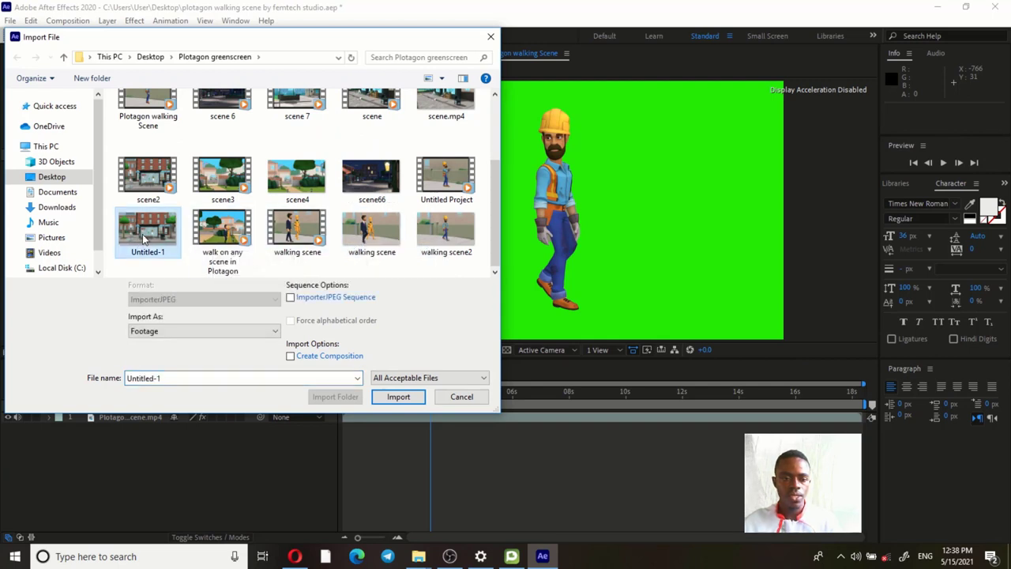
click(399, 397)
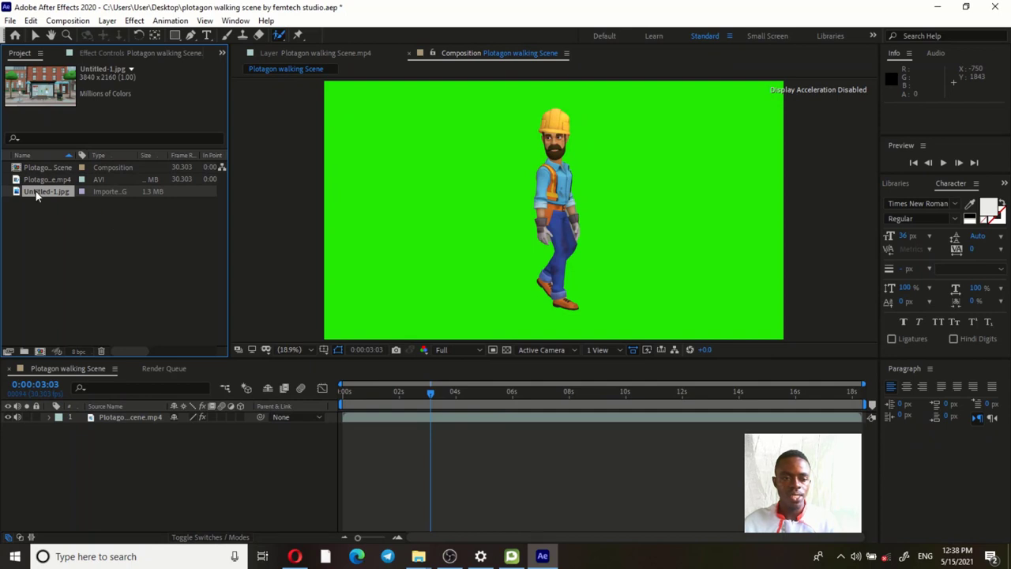
drag(36, 196, 99, 459)
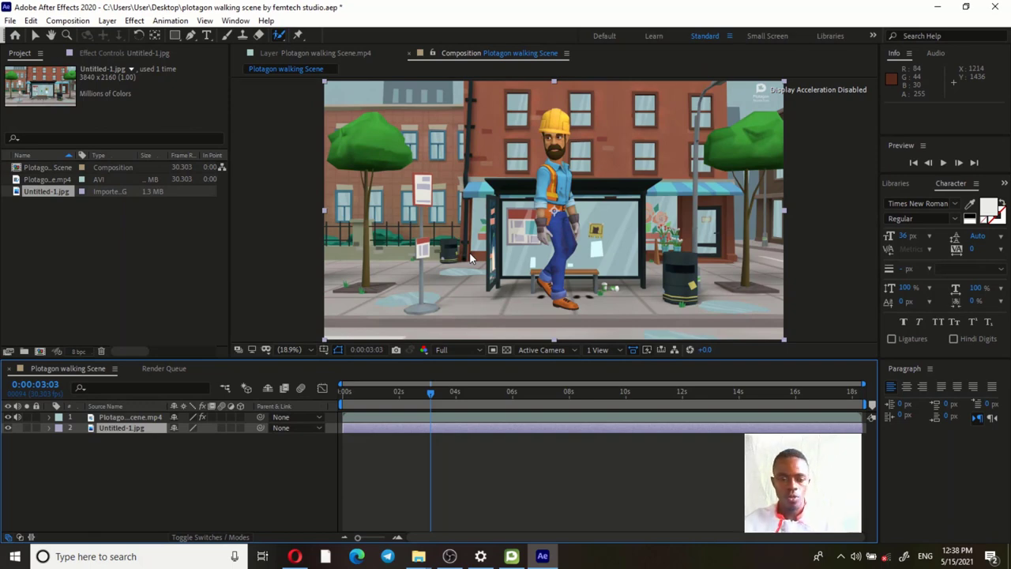
Step: Select the Plotagon walking Scene.mp4 layer and make it a 3D layer
click(558, 189)
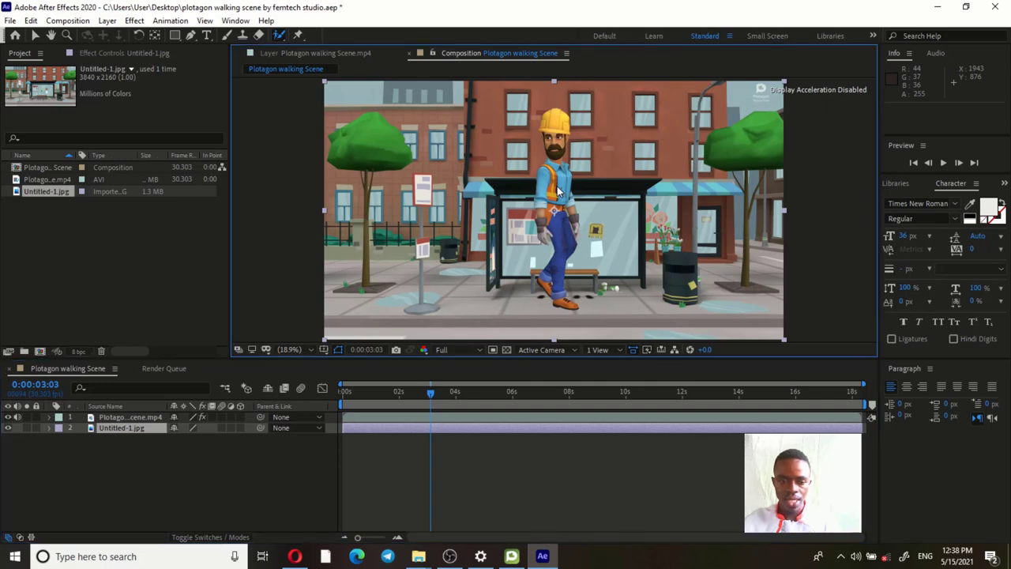
click(115, 418)
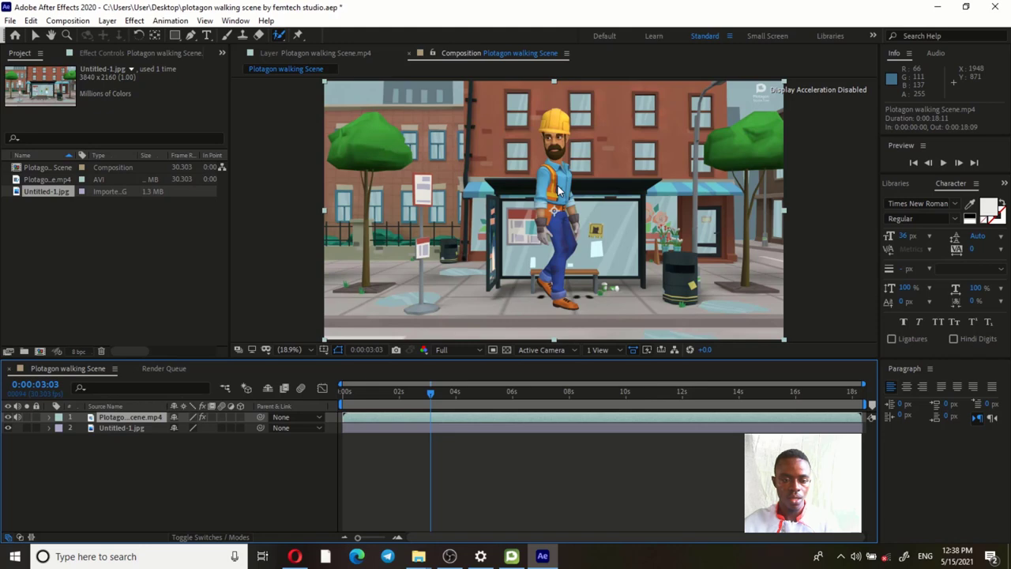
click(240, 417)
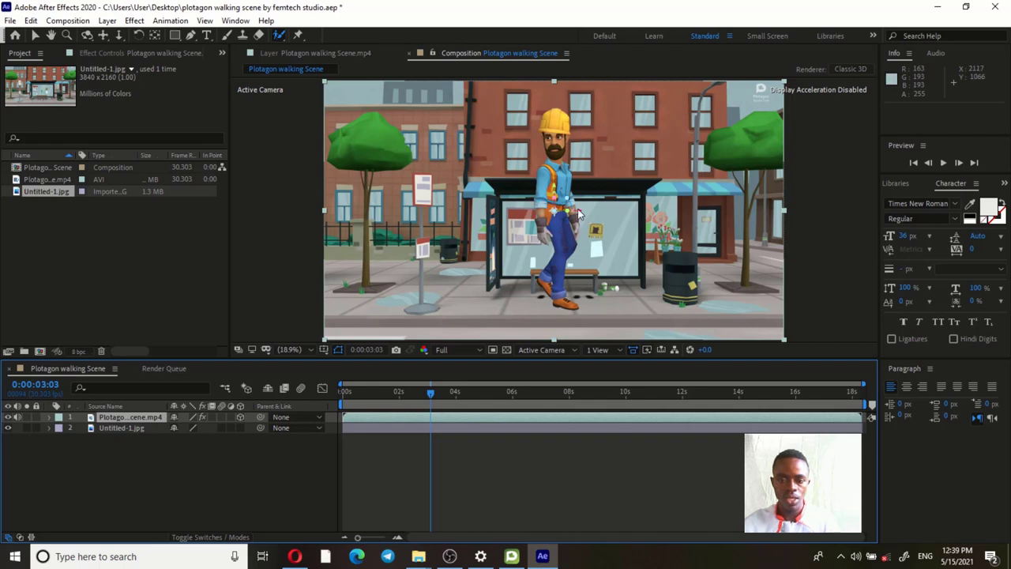
Step: Move the walking man's 3D layer to the left end of the street, to about position 376, 1044
scroll(579, 215, down, 1)
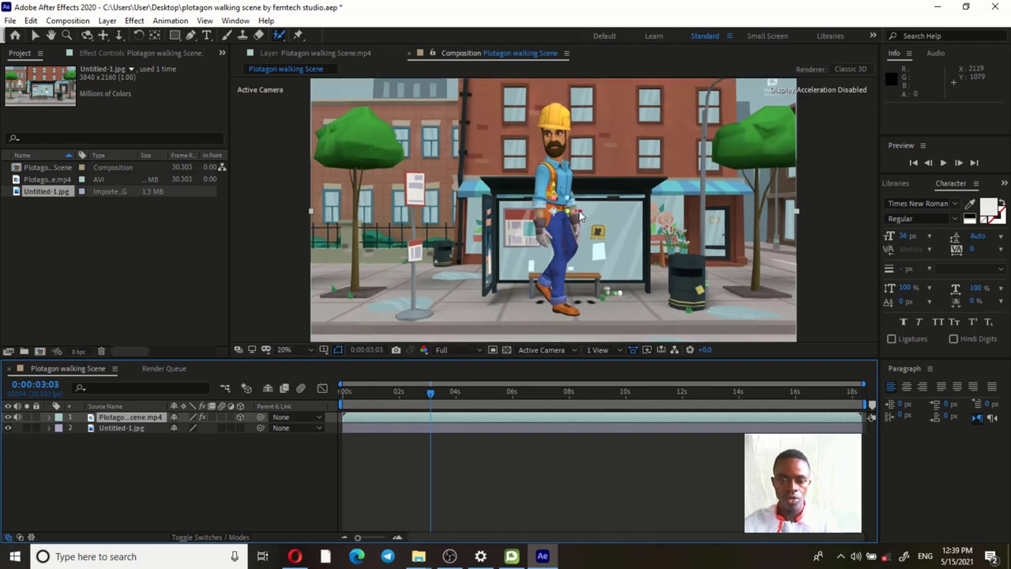
scroll(581, 215, up, 3)
scroll(579, 215, up, 5)
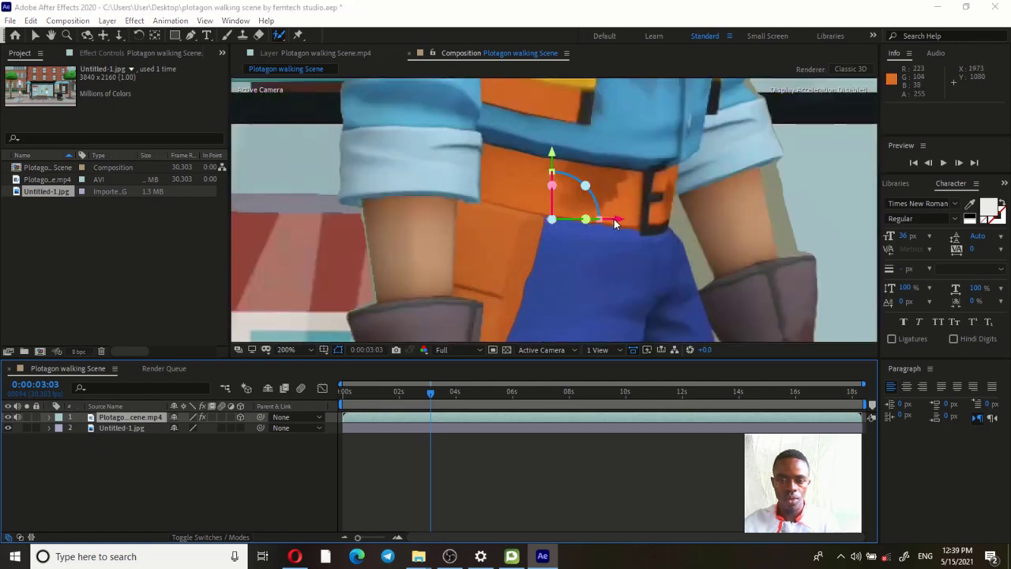
click(614, 219)
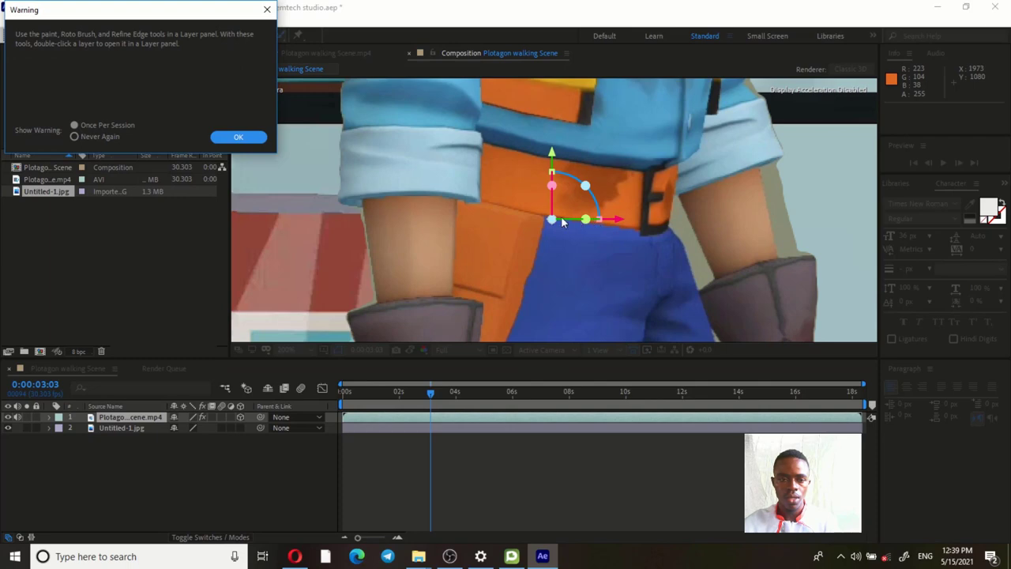
click(230, 137)
scroll(380, 213, down, 2)
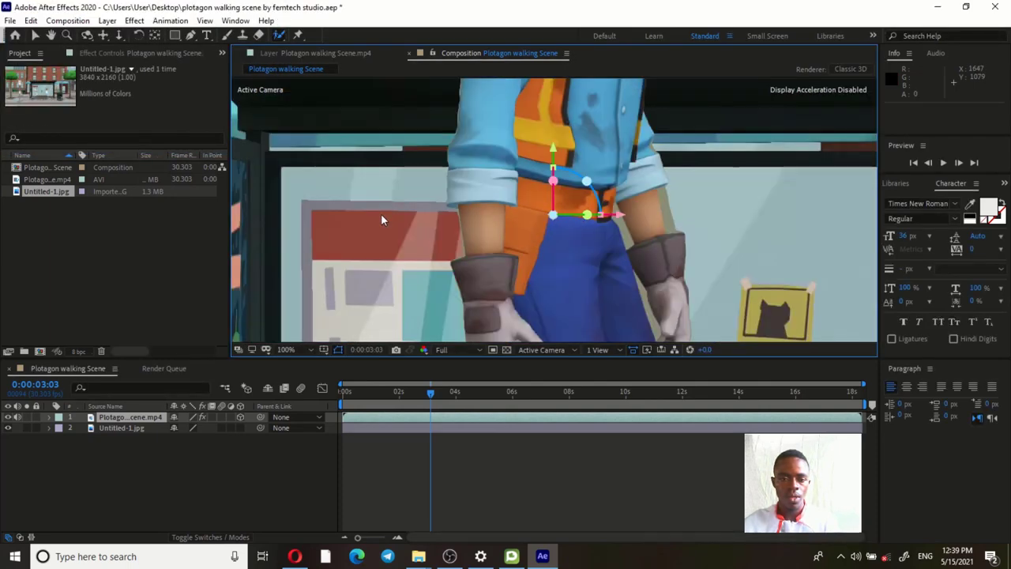
scroll(403, 222, down, 2)
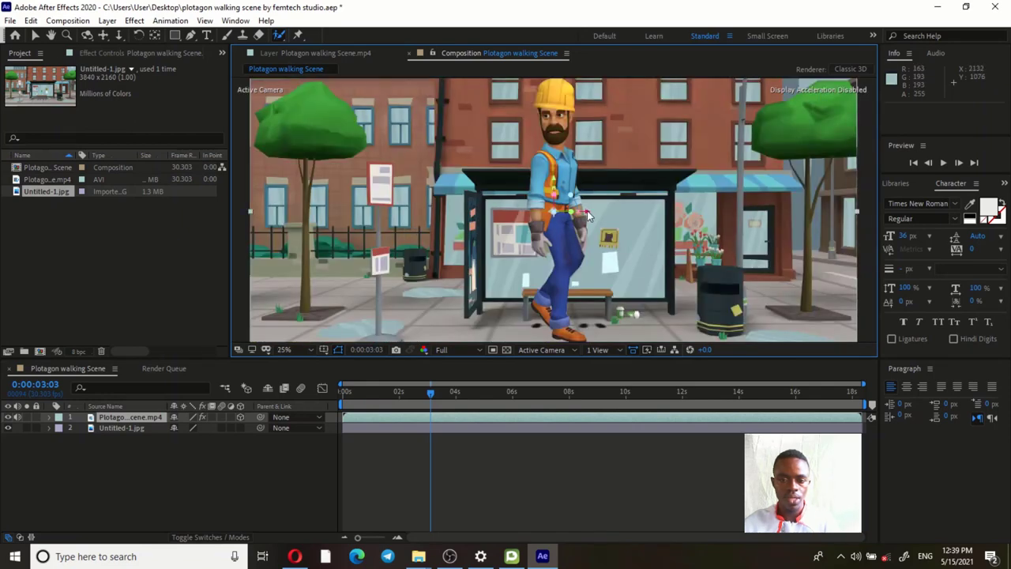
drag(569, 215, 320, 199)
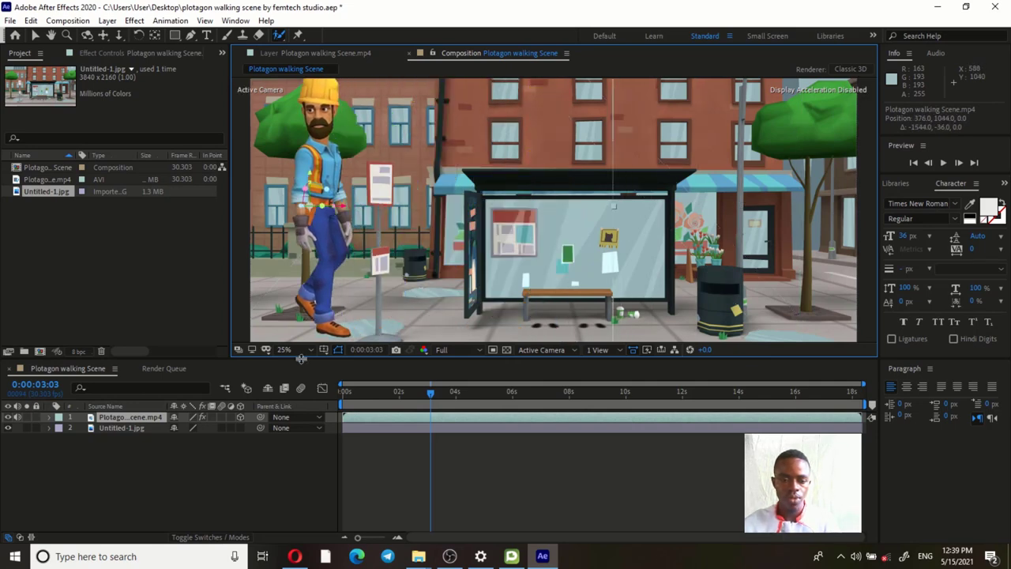
Step: Fit the whole frame in view and lower the man onto the near pavement at the street's left end, to about position 238.7, 1366.2
click(287, 350)
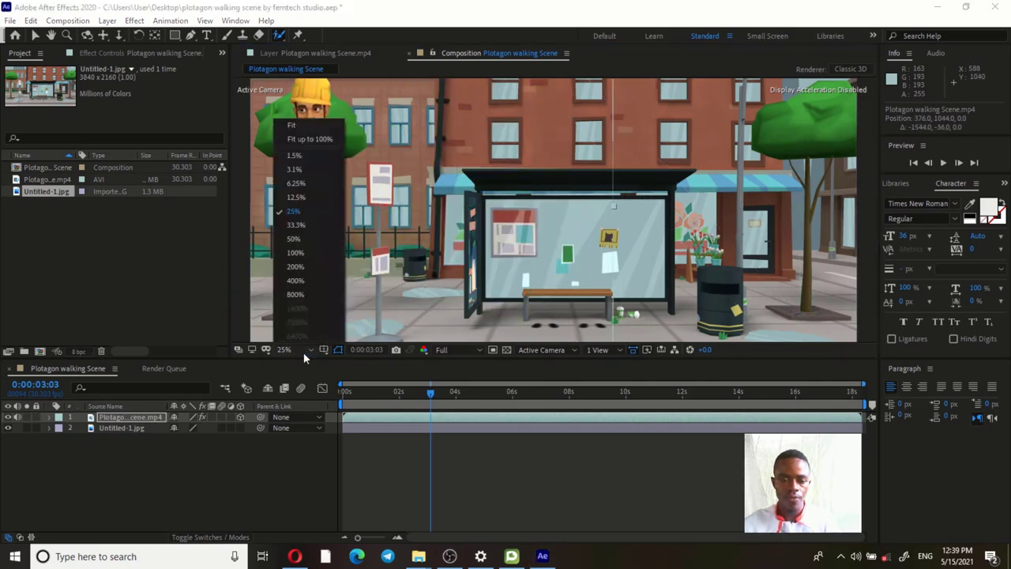
click(316, 141)
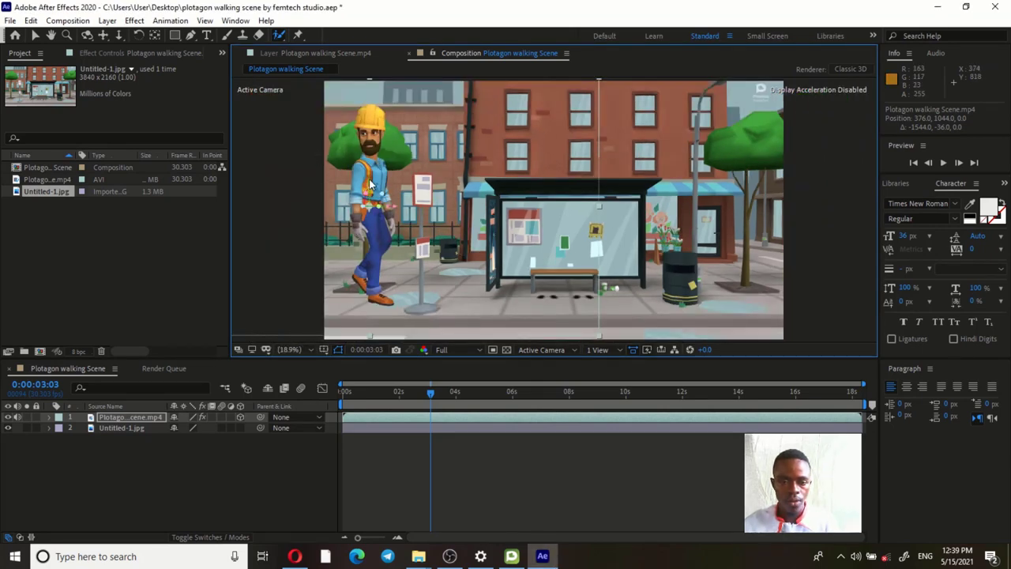
drag(371, 184, 360, 224)
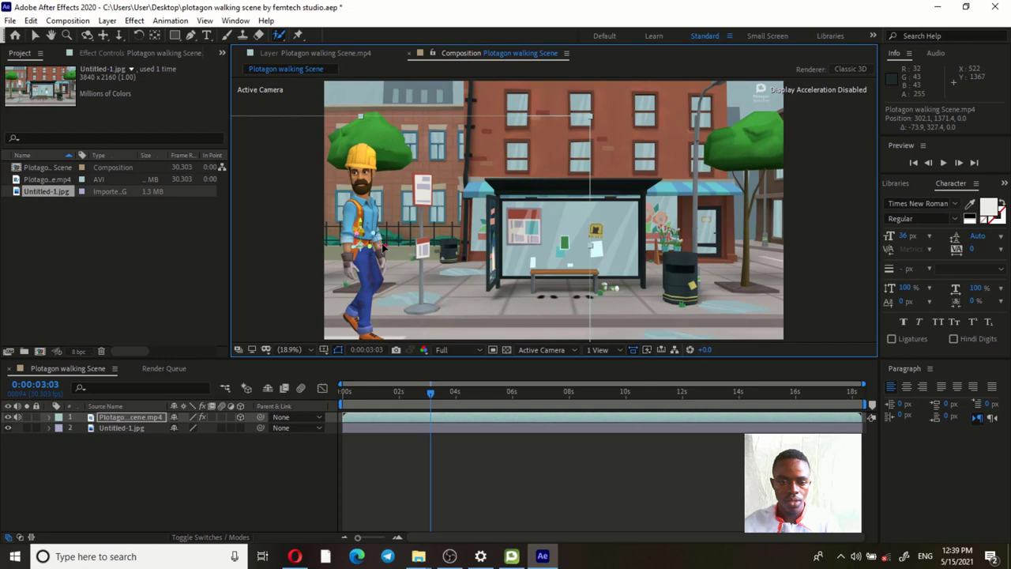
drag(383, 248, 379, 247)
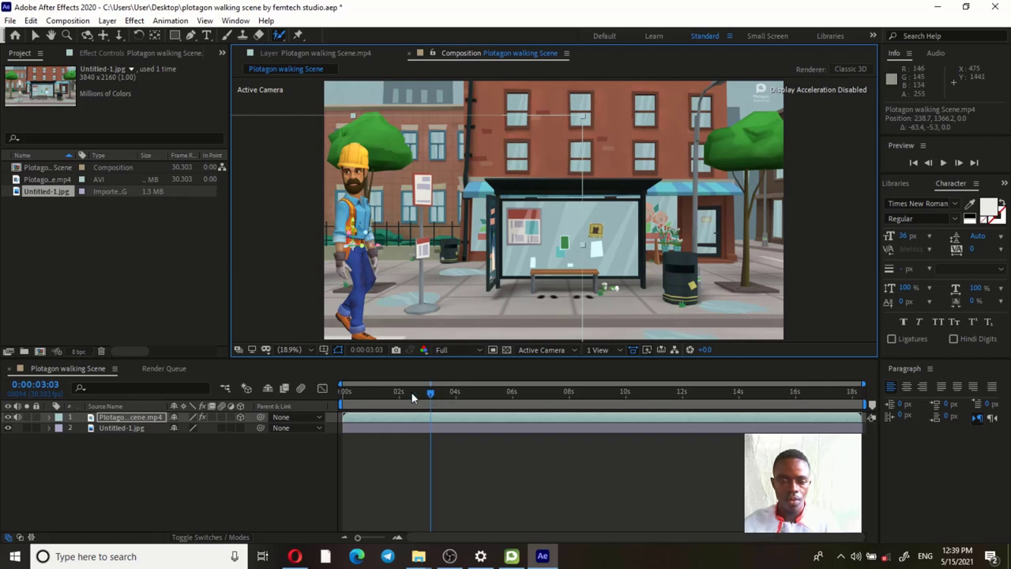
Step: Reveal the walking scene layer's Position property and start its animation with a keyframe at 0:00:00:00
drag(412, 397, 326, 401)
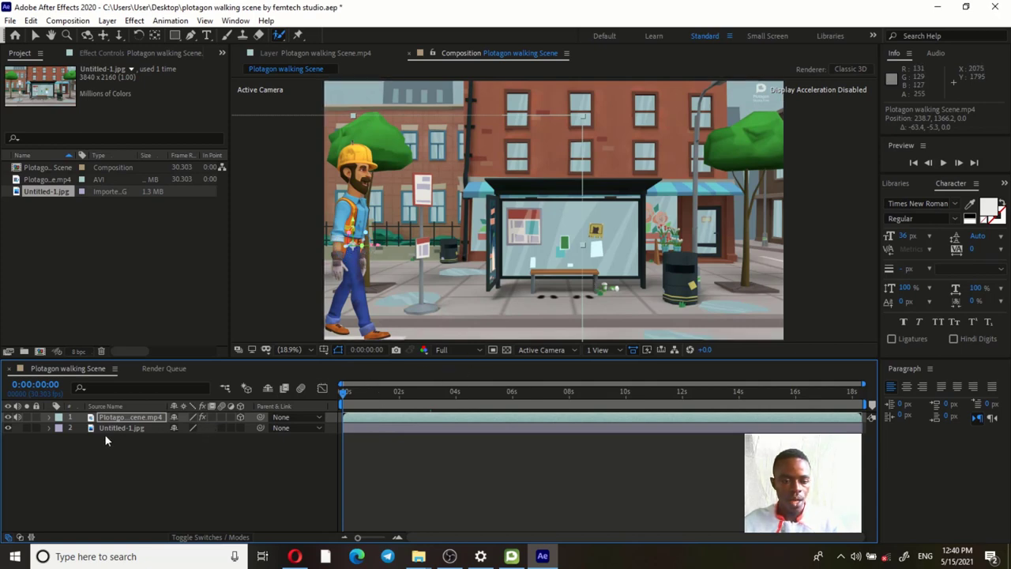
click(48, 418)
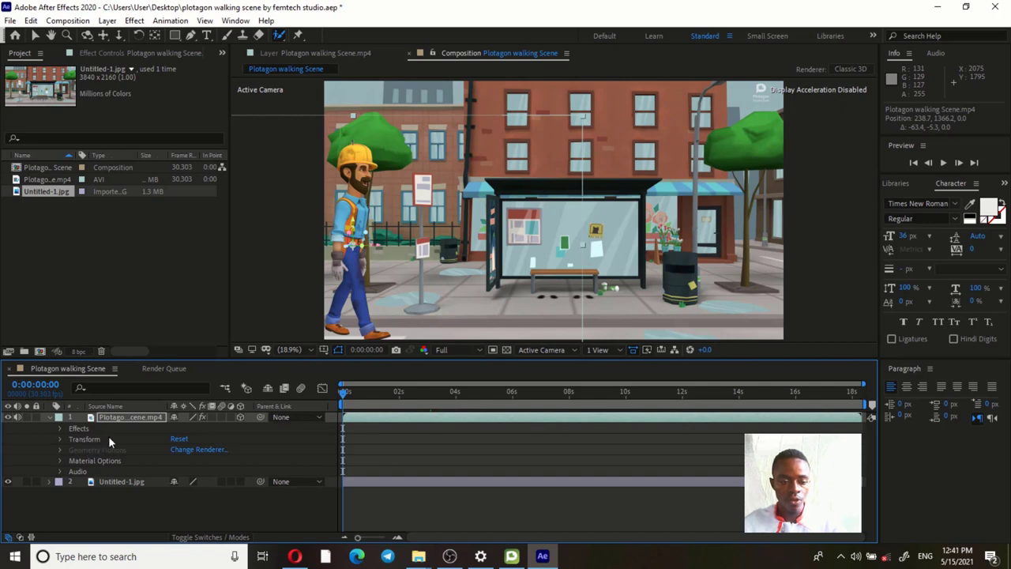
click(59, 439)
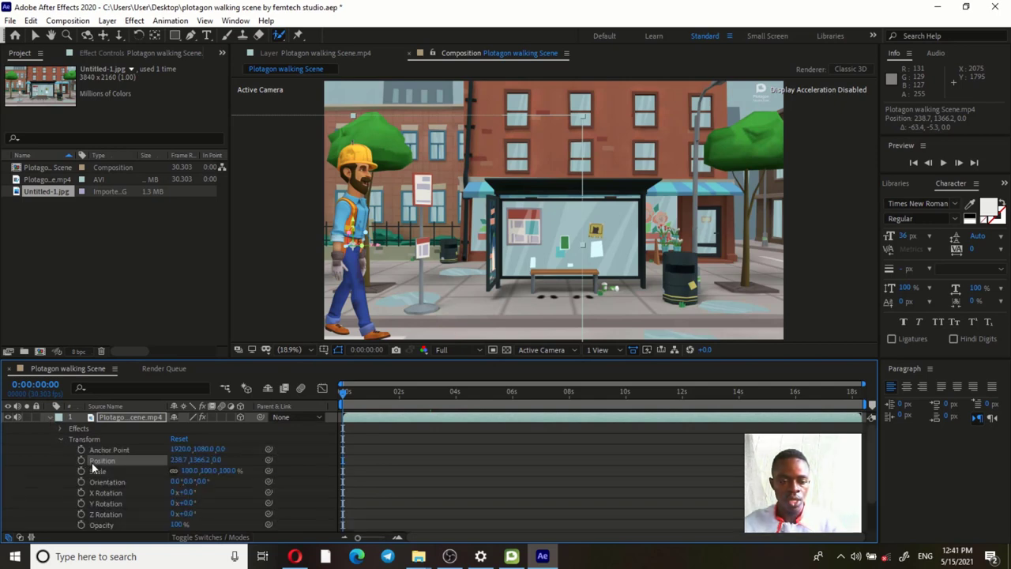
click(50, 416)
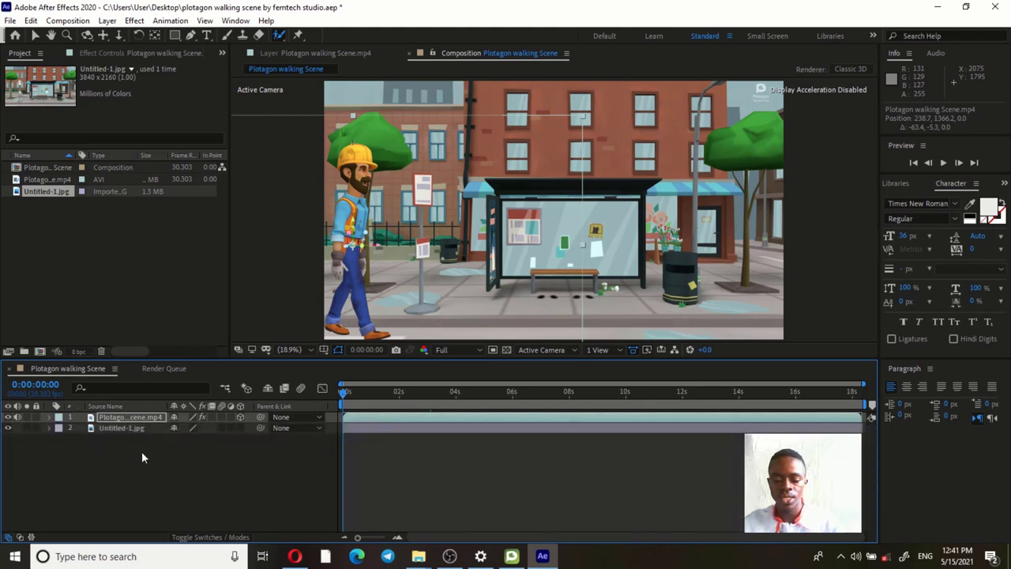
key(p)
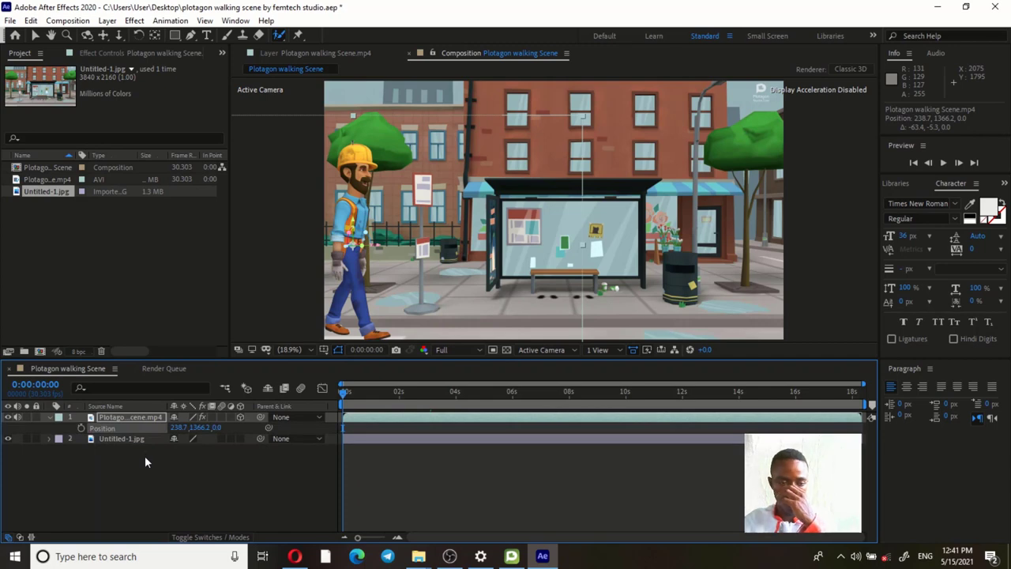
key(p)
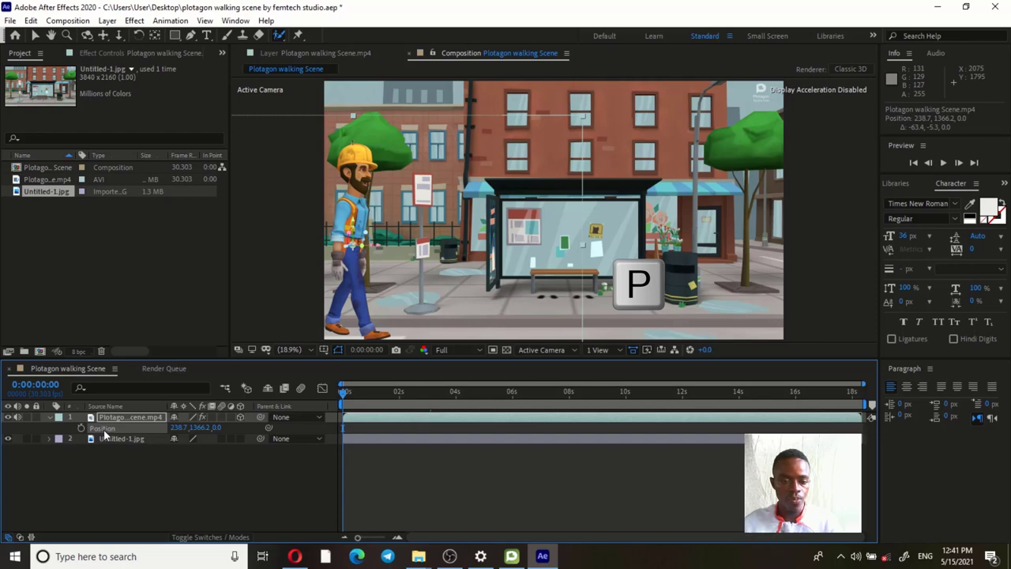
click(81, 428)
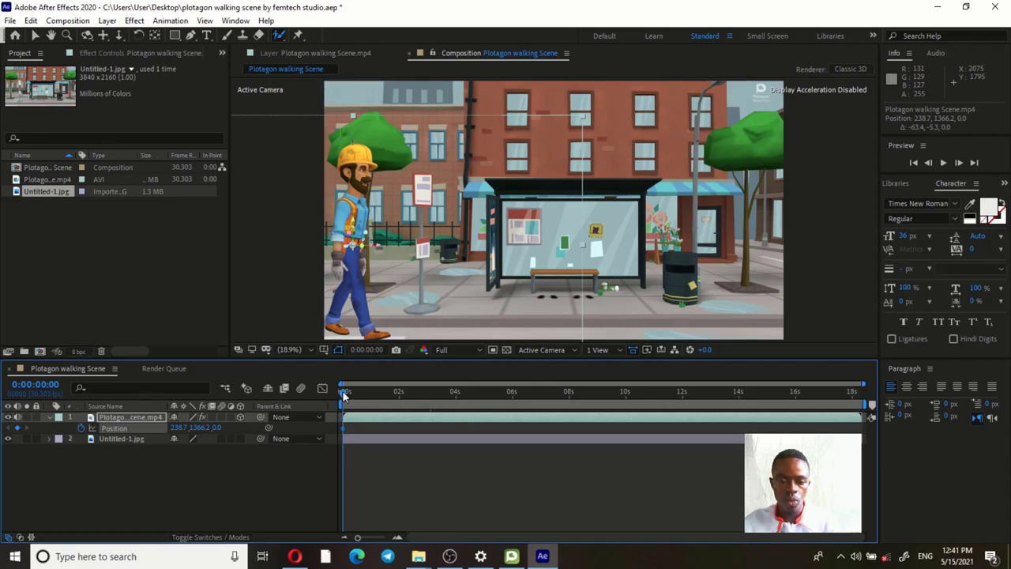
Step: Move the man horizontally to the bus shelter at 0:00:03:02, to about position 1775.5, 1366.2, creating a second Position keyframe
key(space)
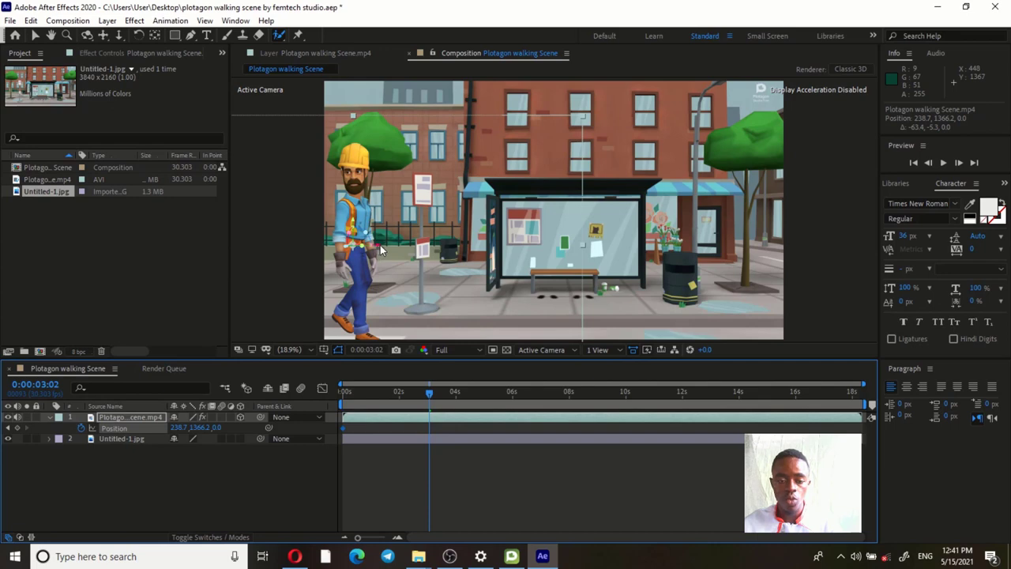
drag(380, 245, 495, 263)
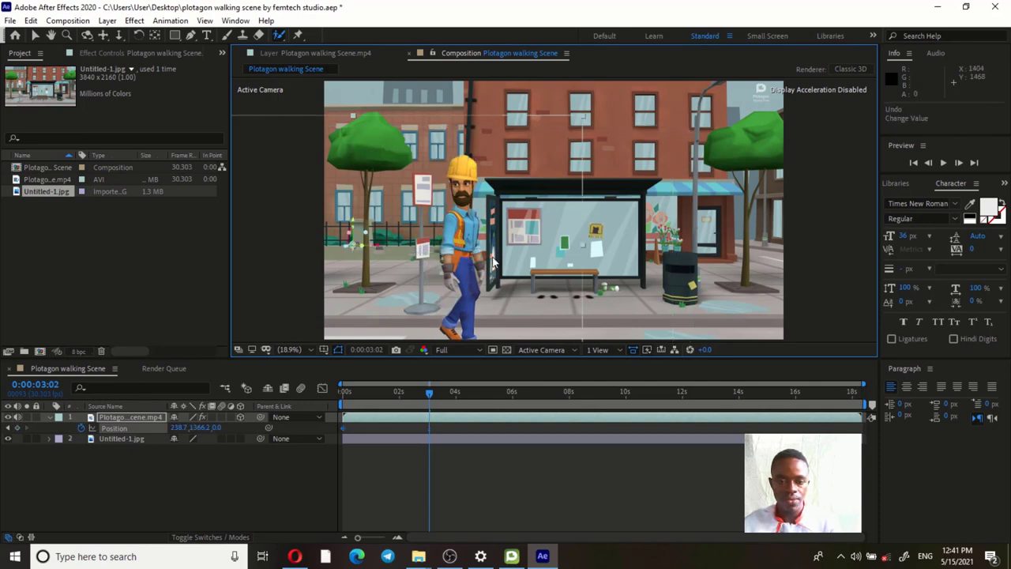
key(ctrl+z)
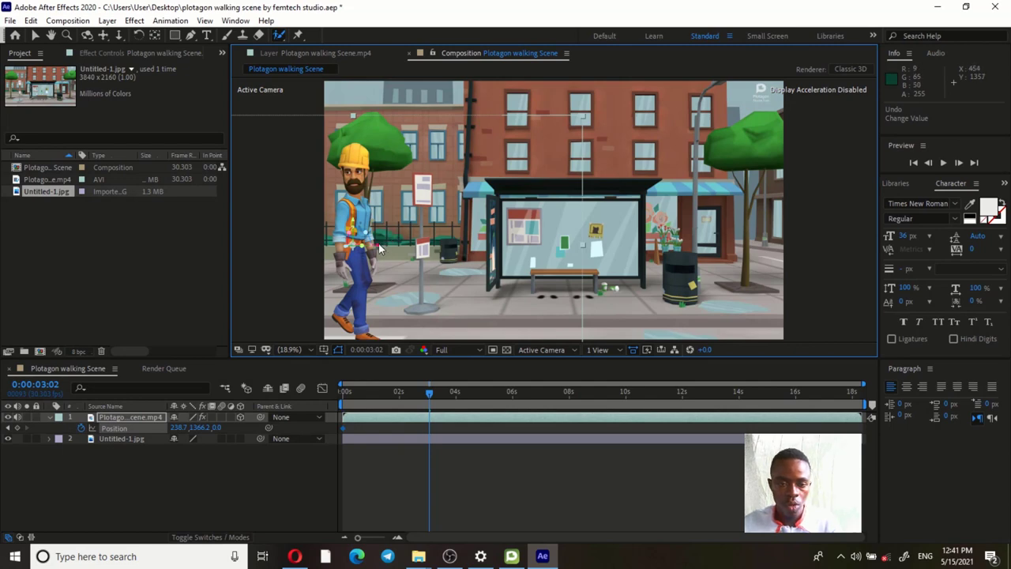
drag(392, 249, 445, 245)
drag(456, 243, 564, 246)
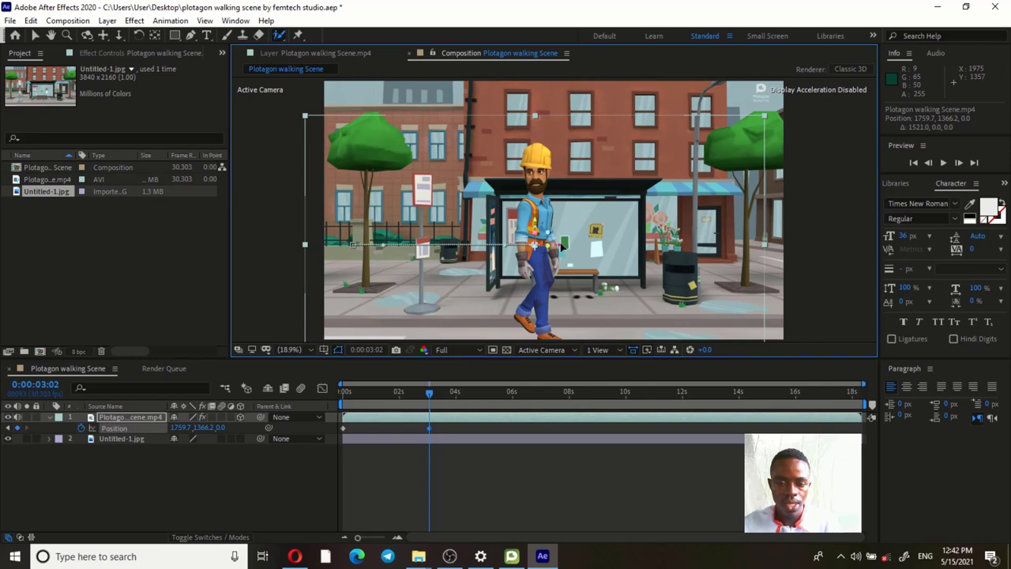
drag(563, 245, 566, 246)
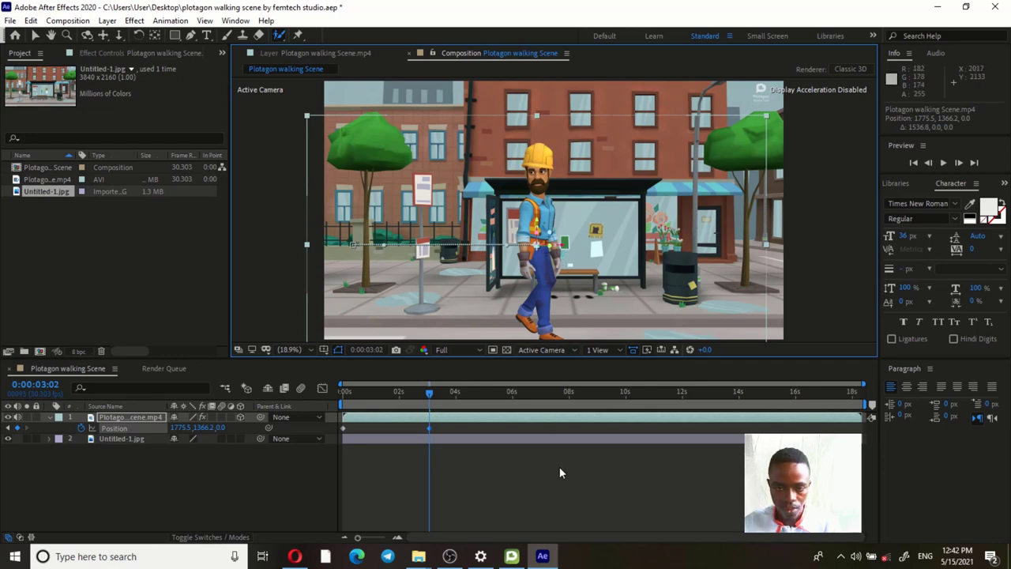
Step: Scrub through the man's movement and delete the second Position keyframe at 0:00:03:02
drag(430, 397, 328, 388)
click(417, 394)
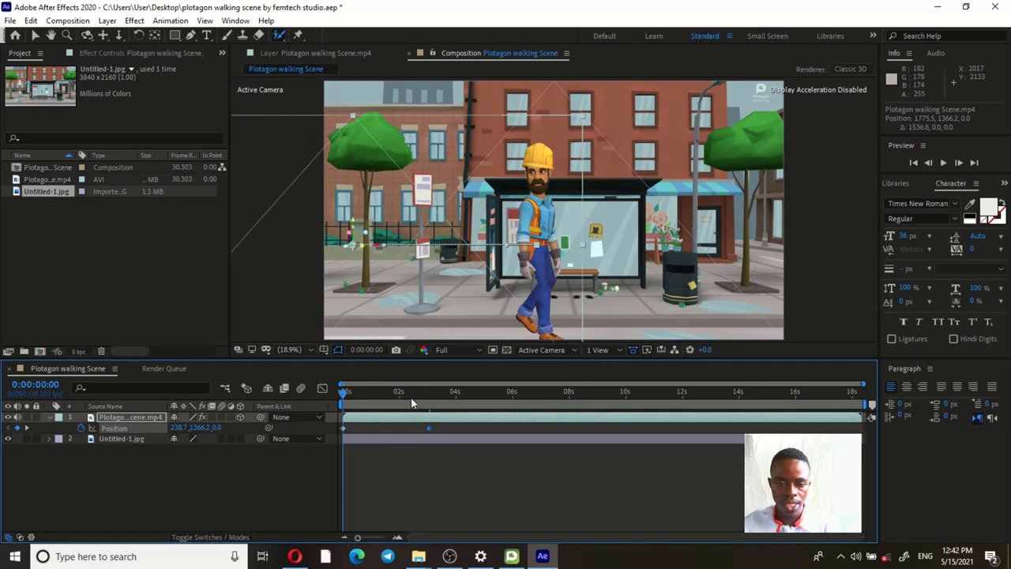
drag(420, 401, 428, 404)
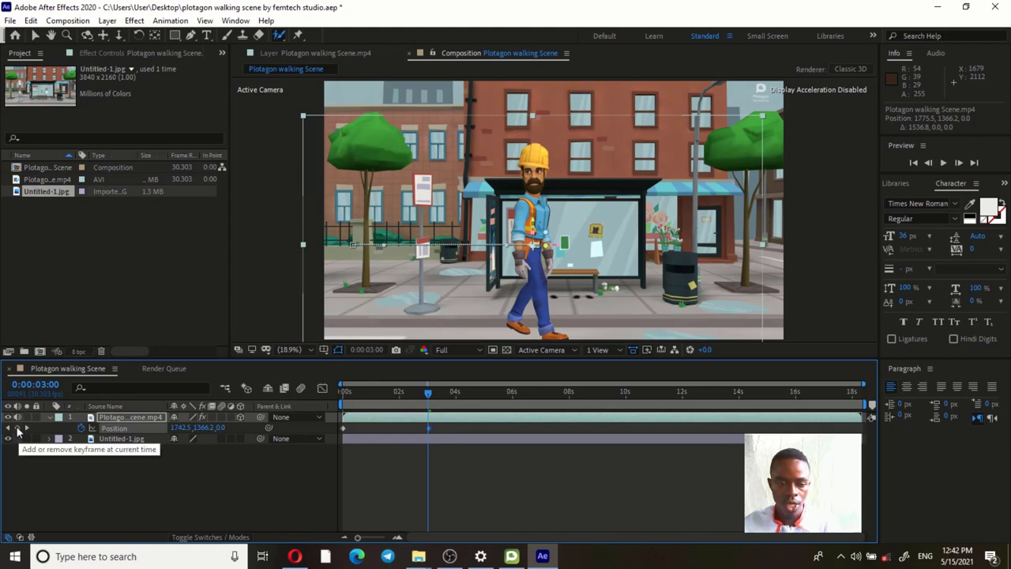
click(426, 428)
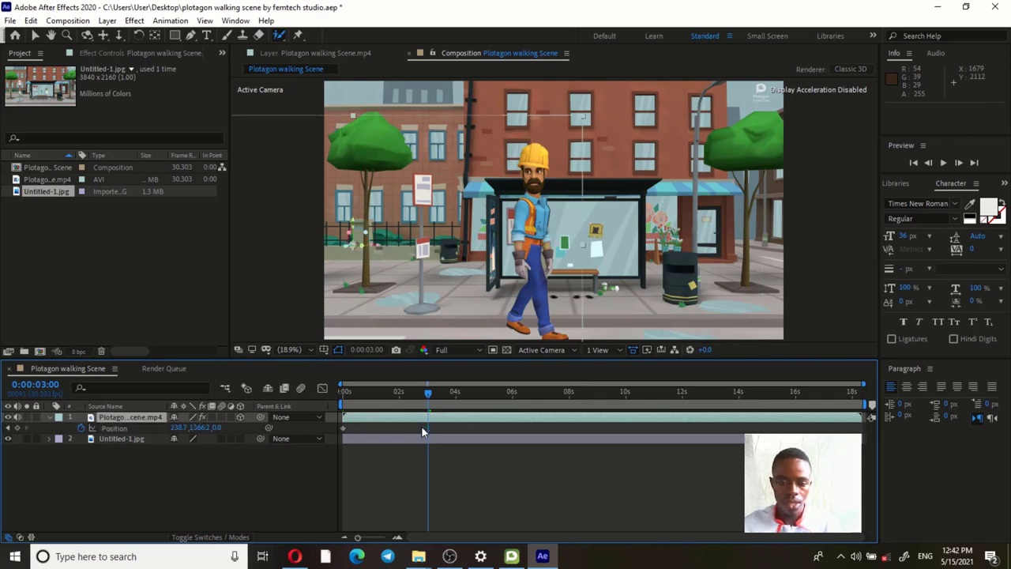
key(Delete)
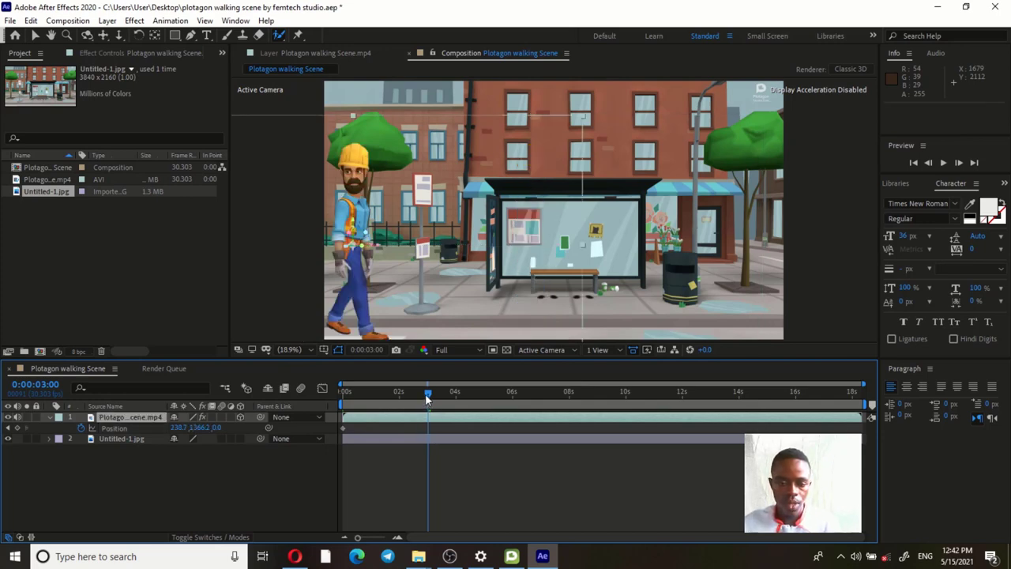
Step: Create a new Position keyframe at 0:00:03:02 with the man at about 1854.7, 1382.0 in front of the bus shelter, and scrub back to the start
drag(427, 398, 441, 397)
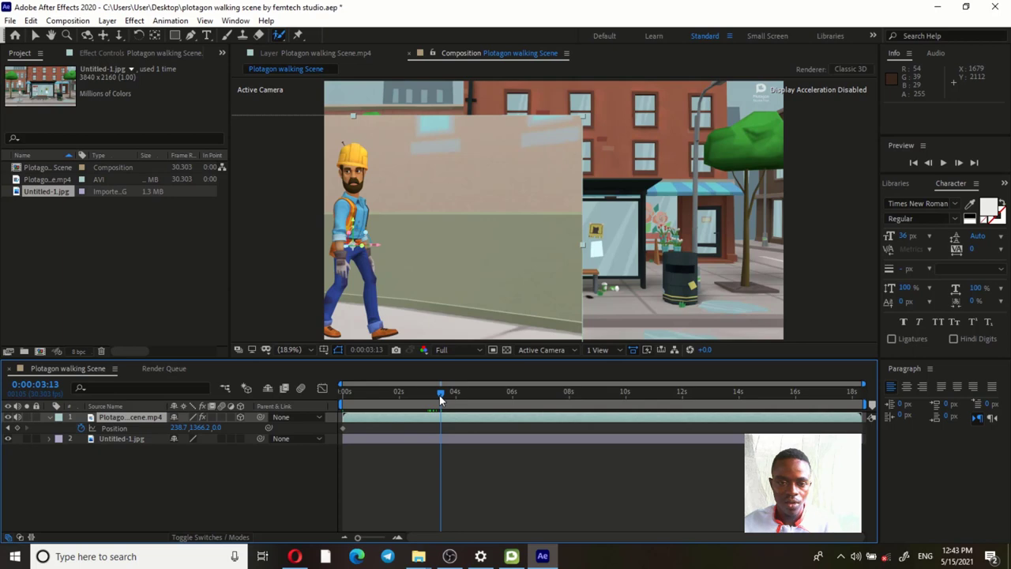
drag(440, 397, 428, 399)
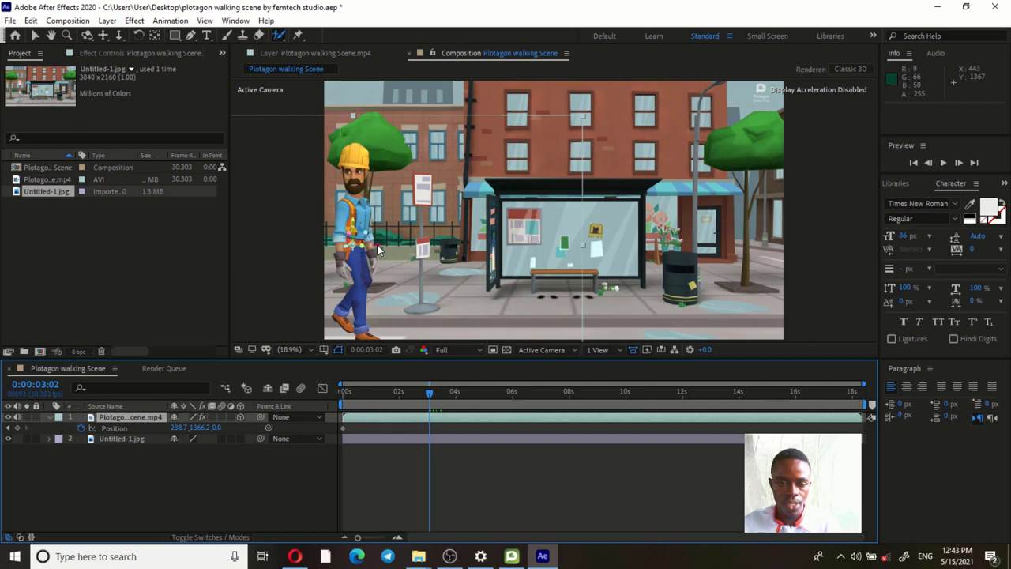
drag(378, 245, 621, 249)
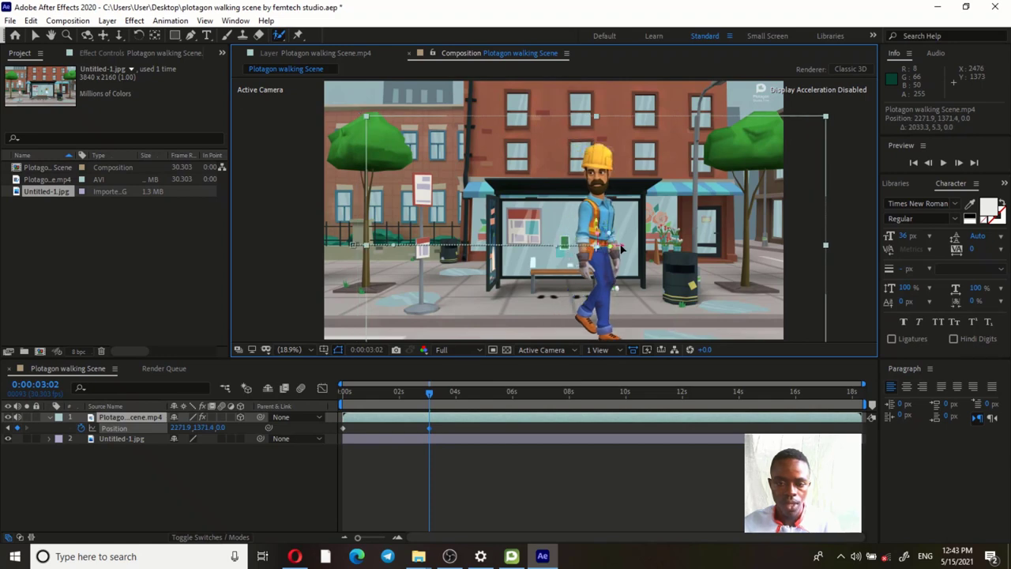
drag(622, 249, 599, 249)
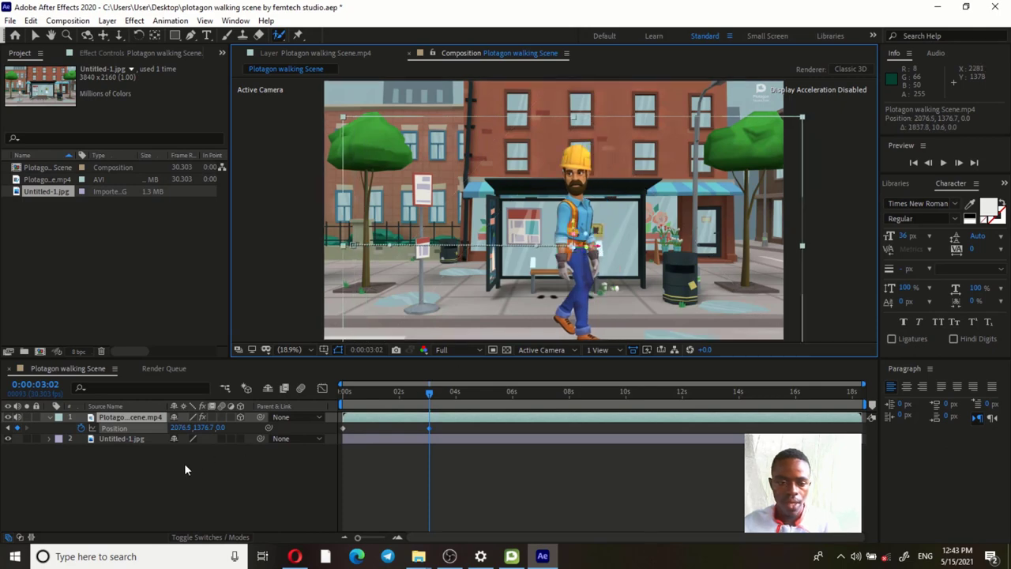
click(17, 428)
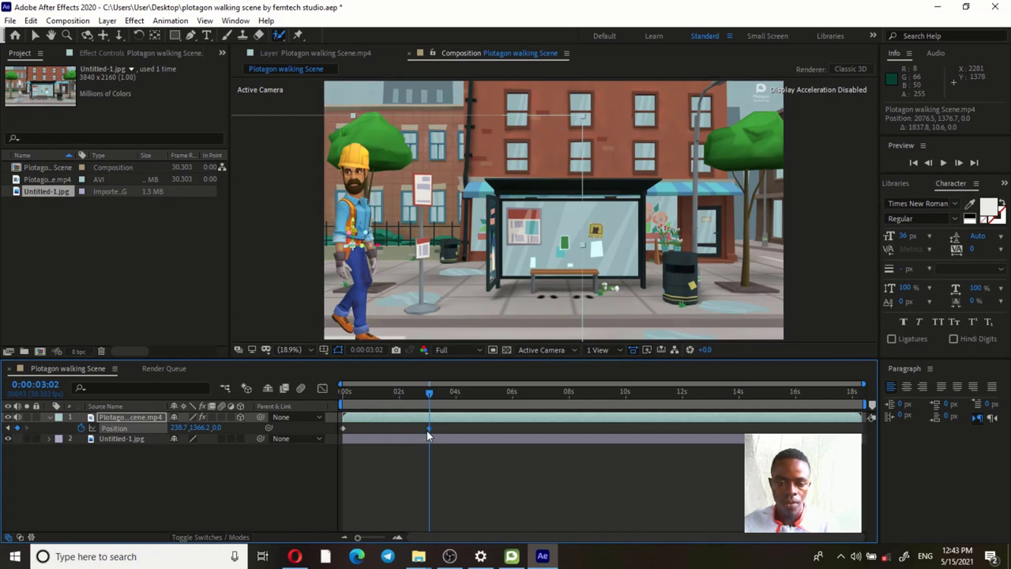
mouse_move(429, 431)
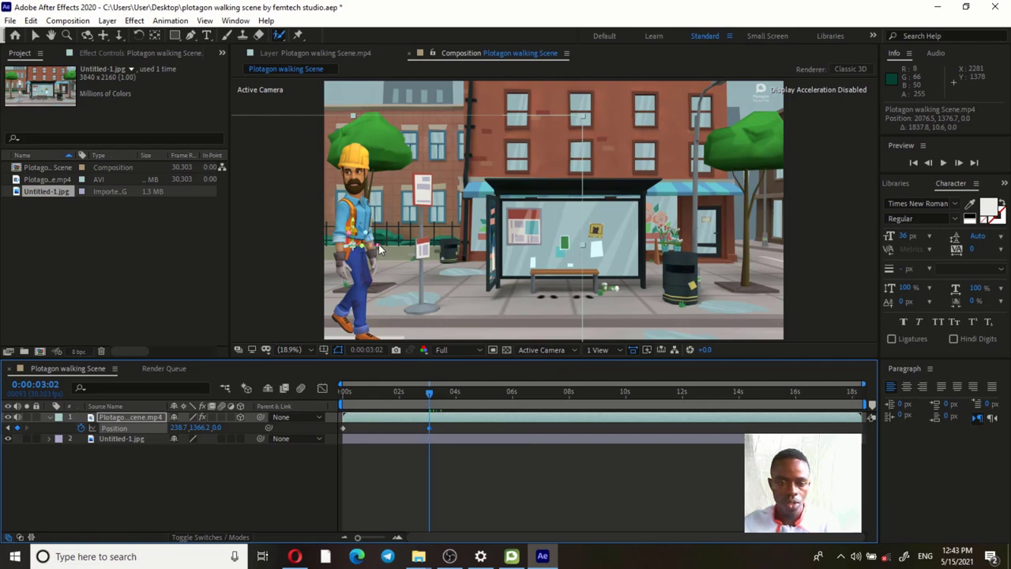
drag(379, 249, 606, 245)
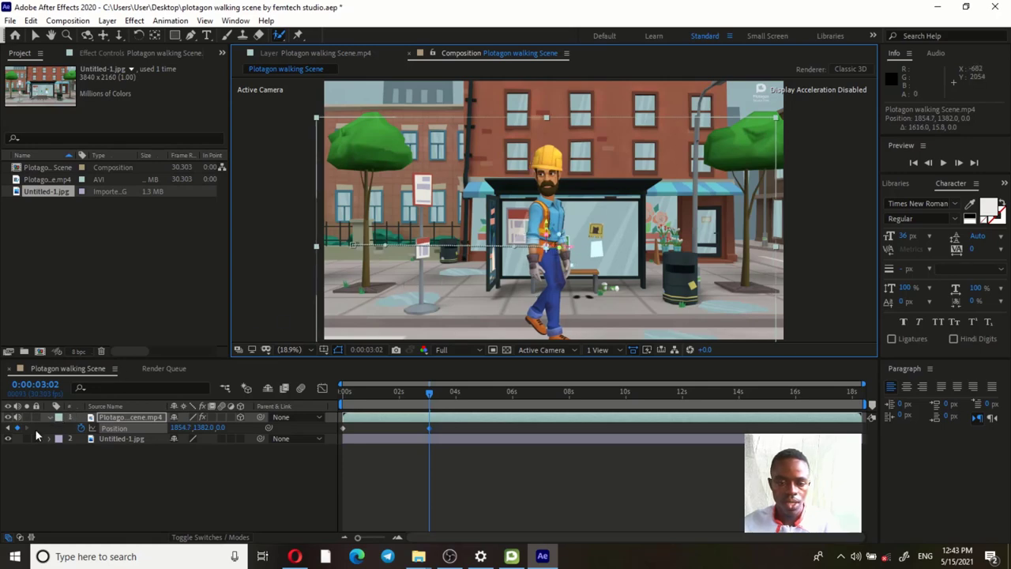
click(407, 393)
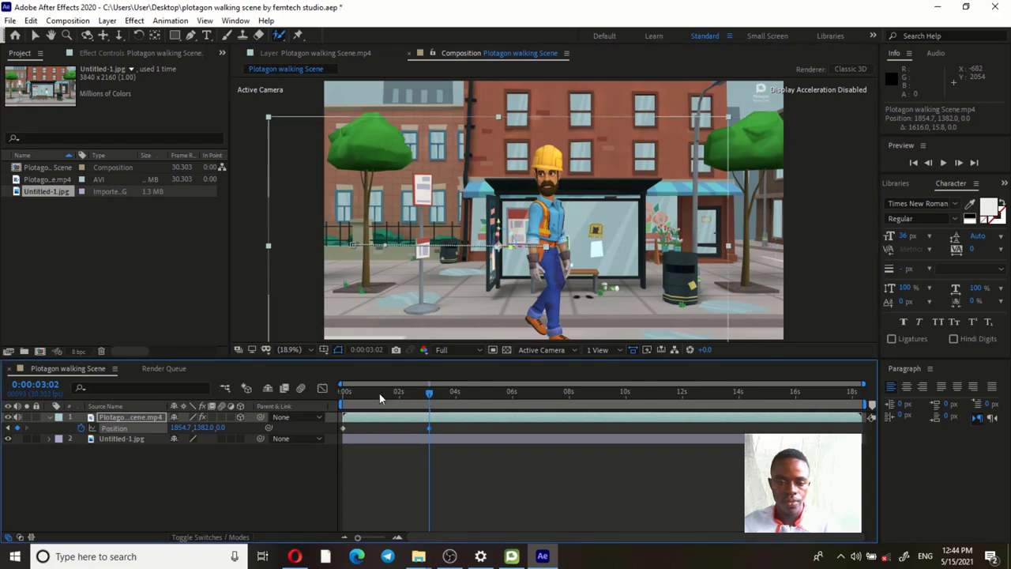
drag(379, 394, 336, 402)
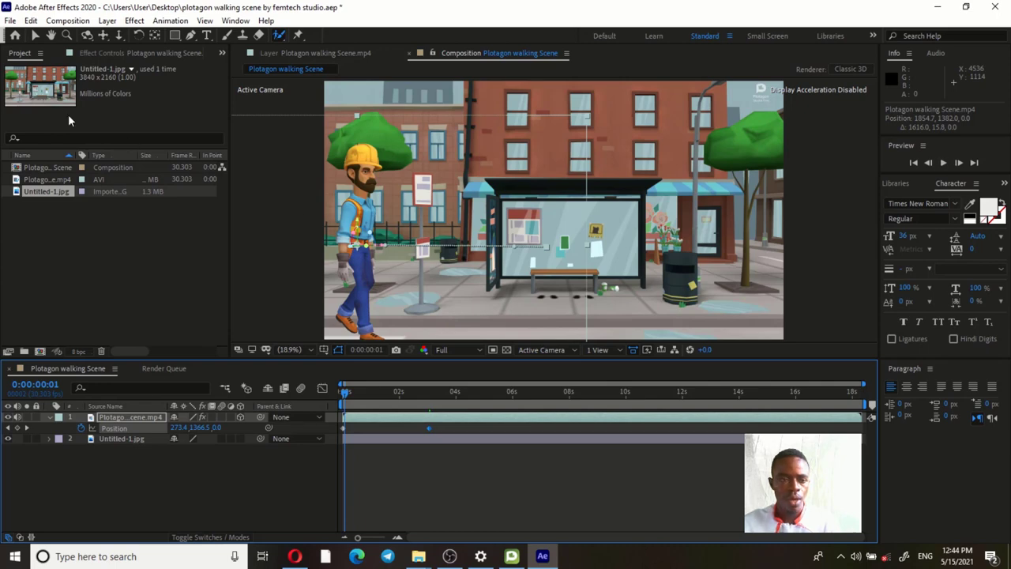
Step: Save a copy of the project to the Desktop as "plotagon walking scene by femtech studio copy 2"
click(11, 21)
mouse_move(131, 138)
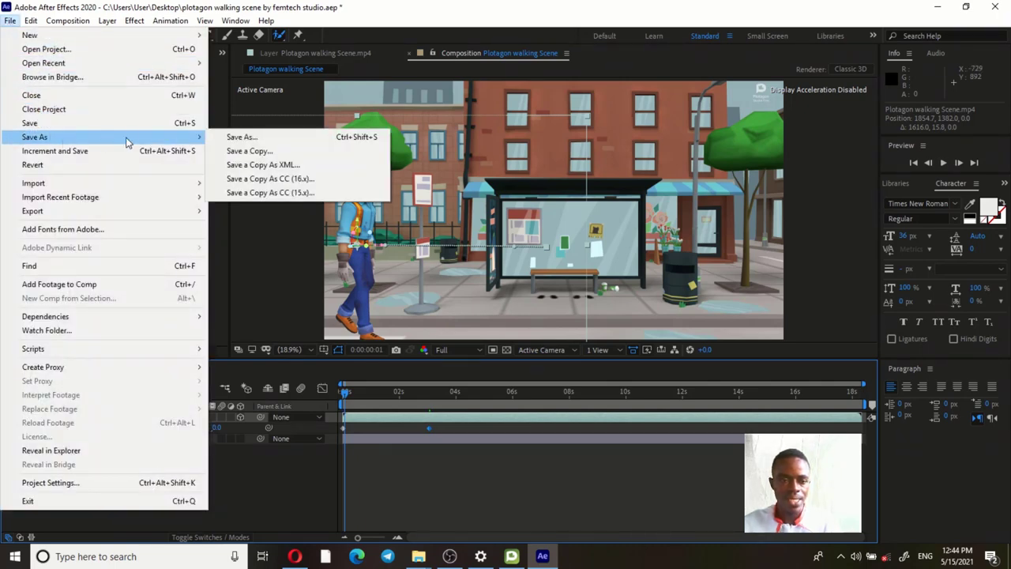
click(235, 152)
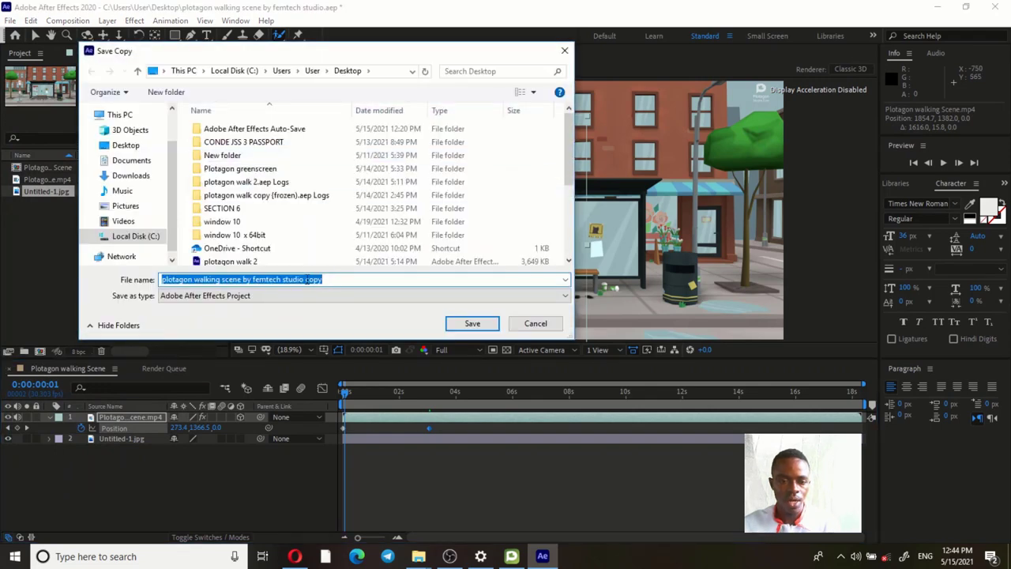
click(310, 280)
text(wal)
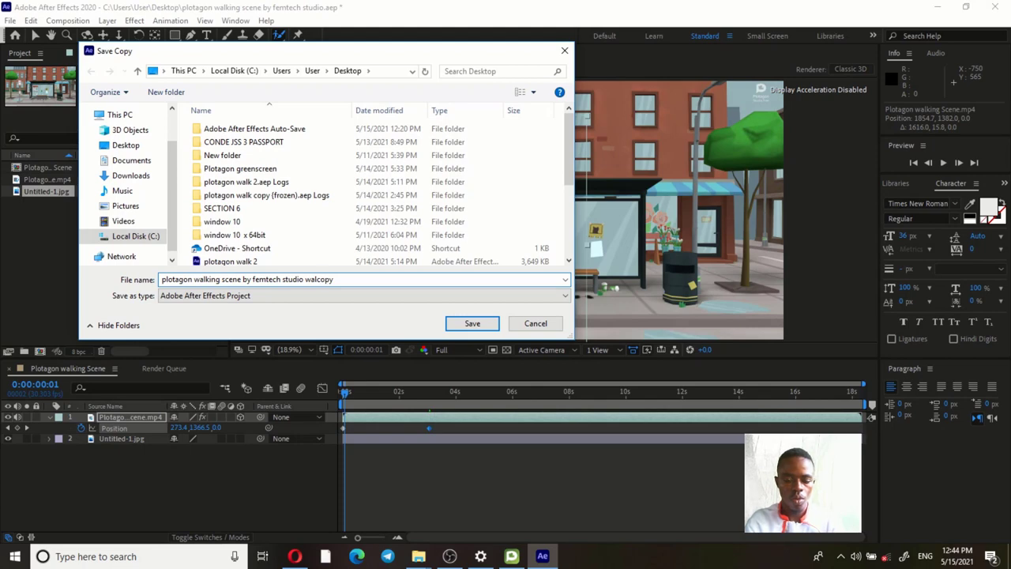
text(ki)
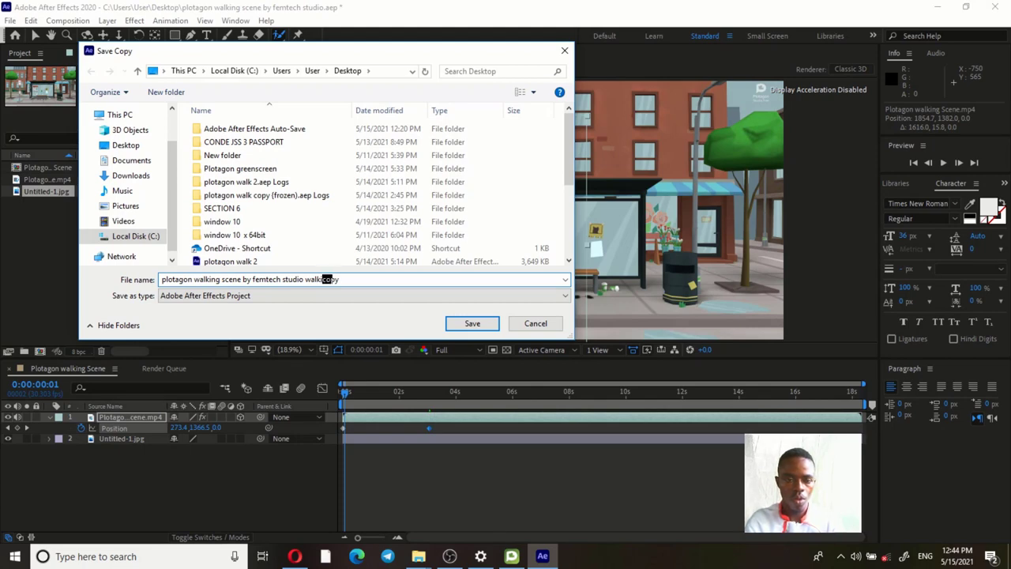
key(BackSpace)
key(BackSpace)
key(BackSpace)
key(BackSpace)
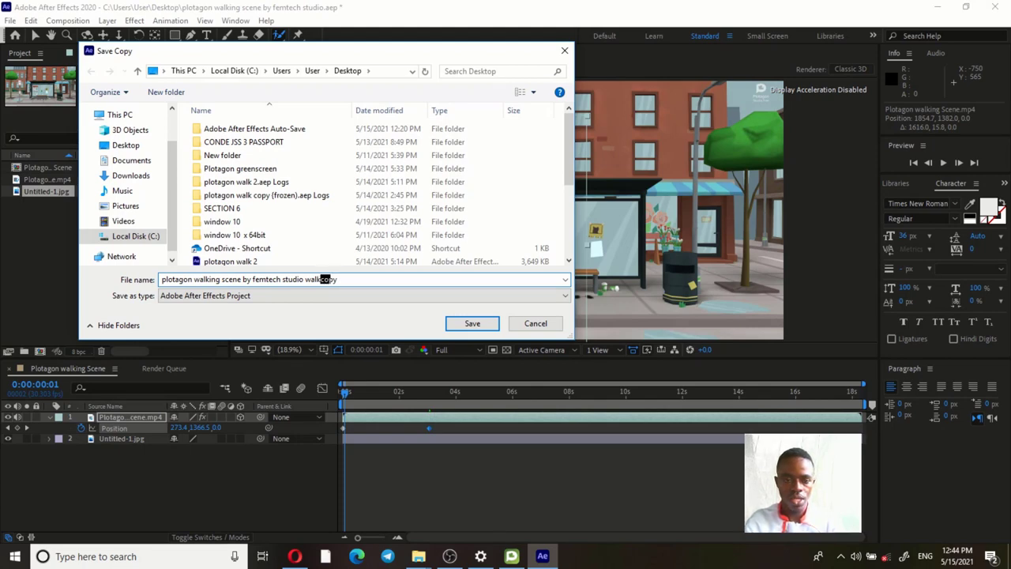
key(BackSpace)
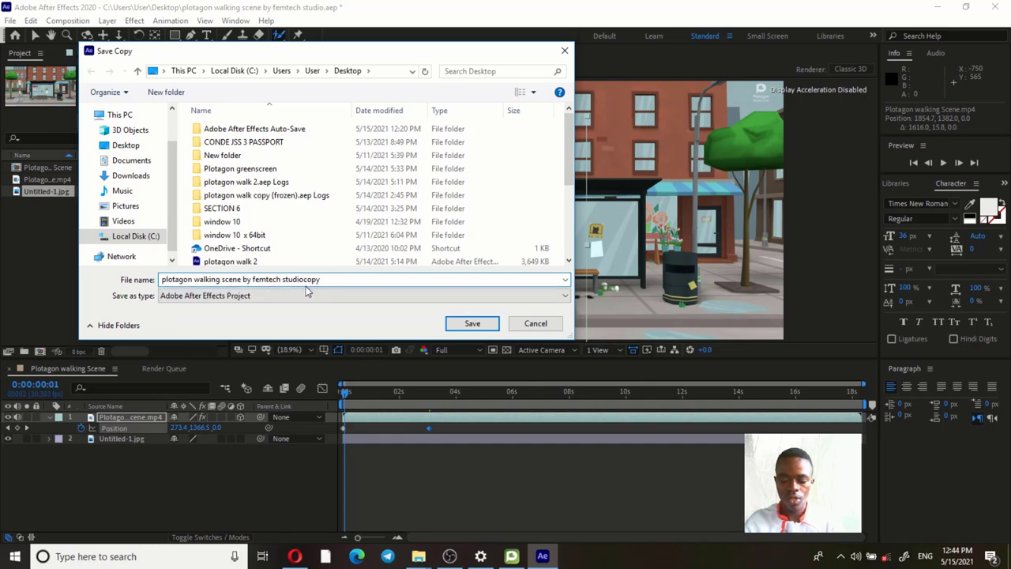
key(Right)
key(Right)
key(Right)
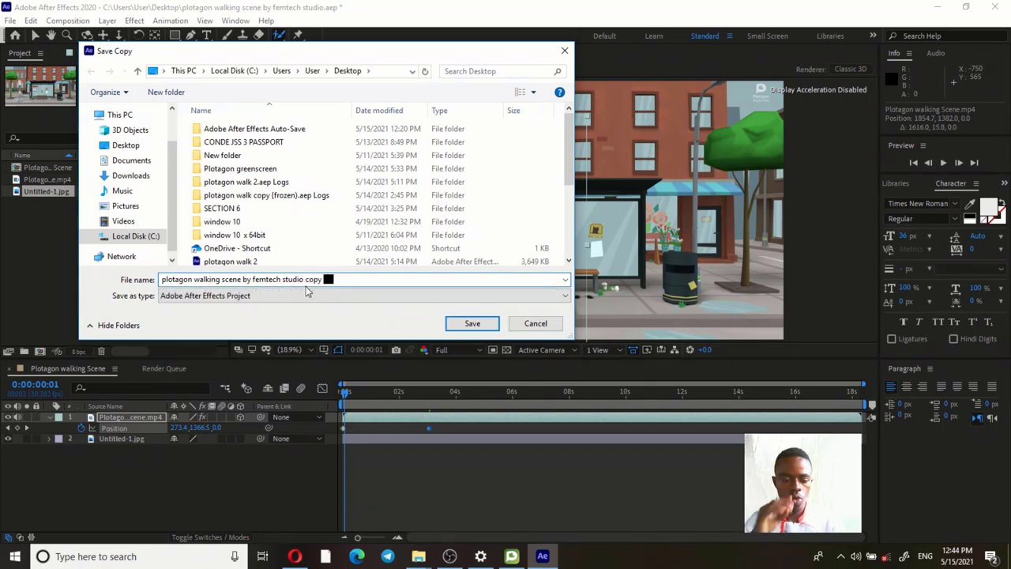
text(2)
key(Return)
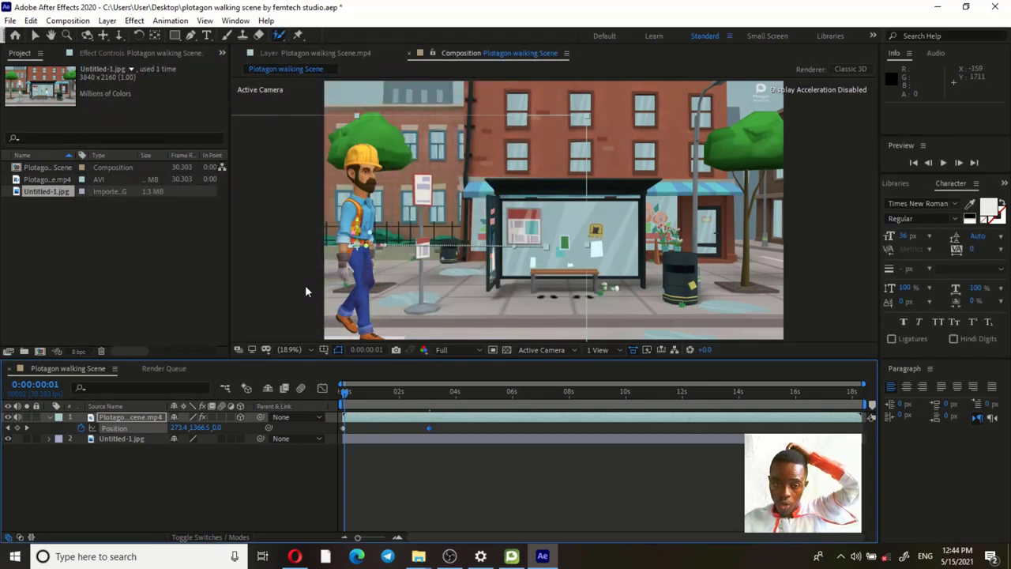
Step: Preview the man's walk across the street from the start of the composition, stopping and resuming playback to check the motion
click(945, 163)
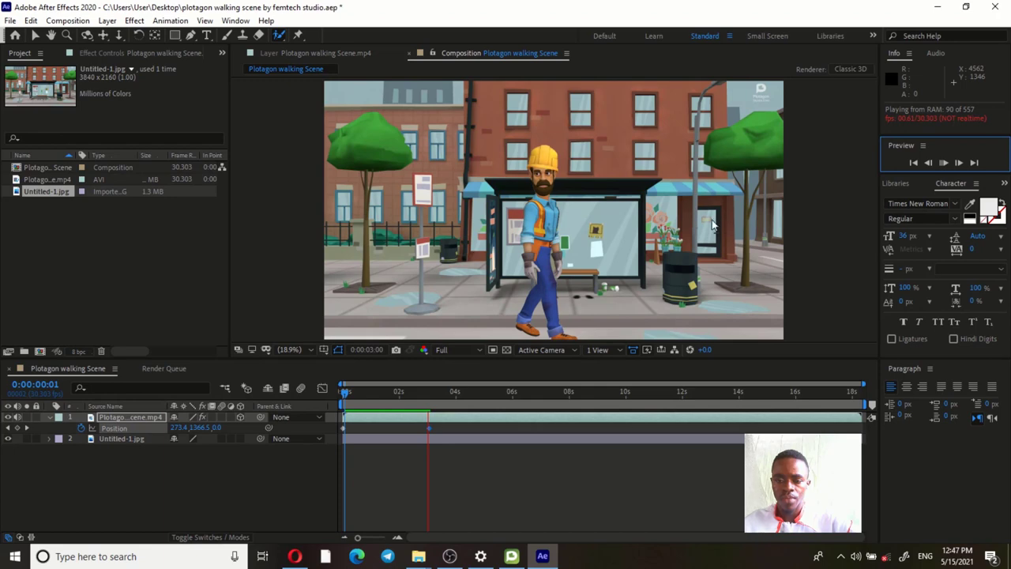
click(945, 164)
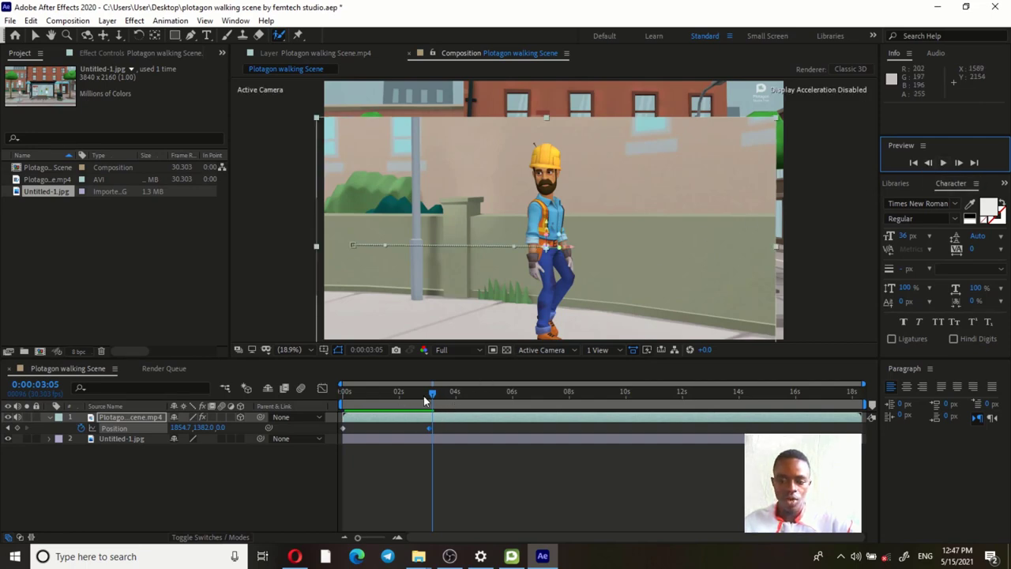
click(915, 164)
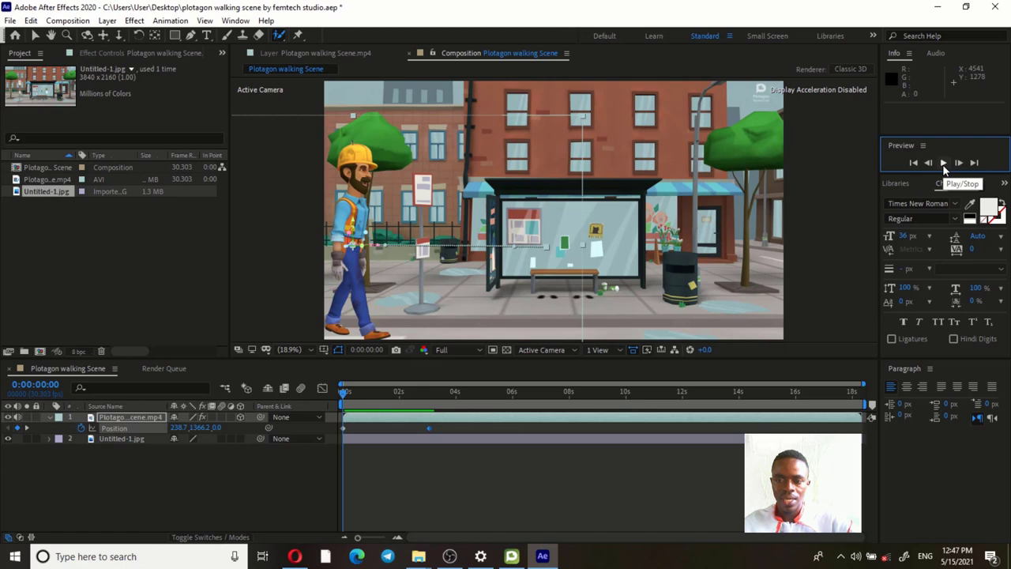
click(944, 164)
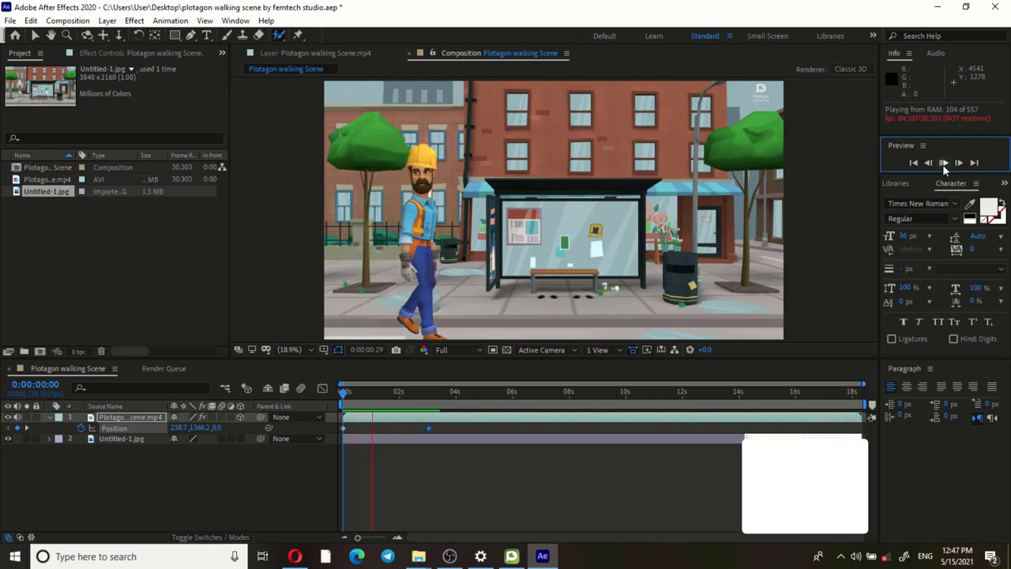
click(943, 164)
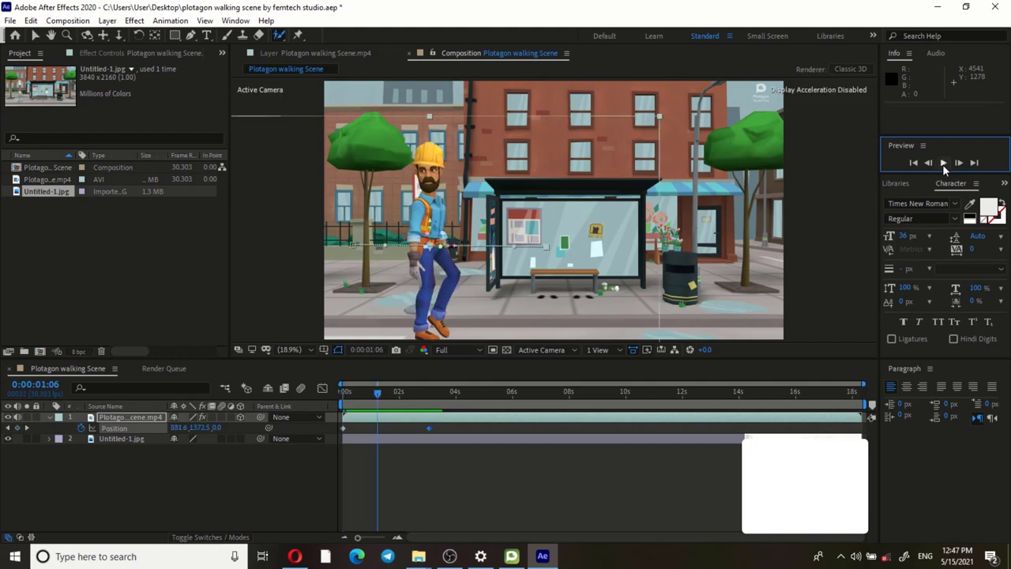
click(943, 164)
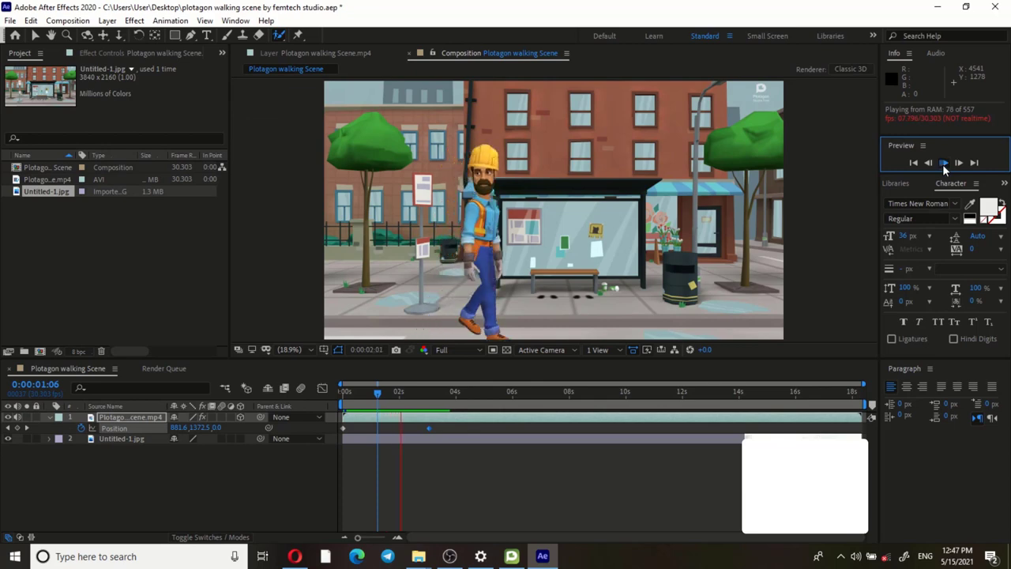
click(943, 164)
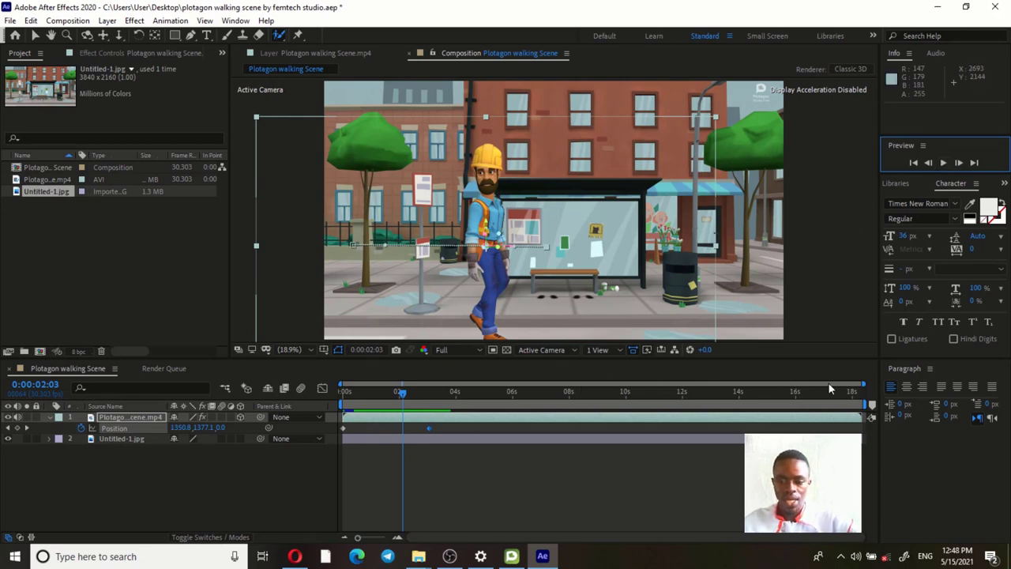
Step: Shorten the work area to end at 0:00:03:02, at the second Position keyframe, and preview that range
drag(869, 404, 434, 455)
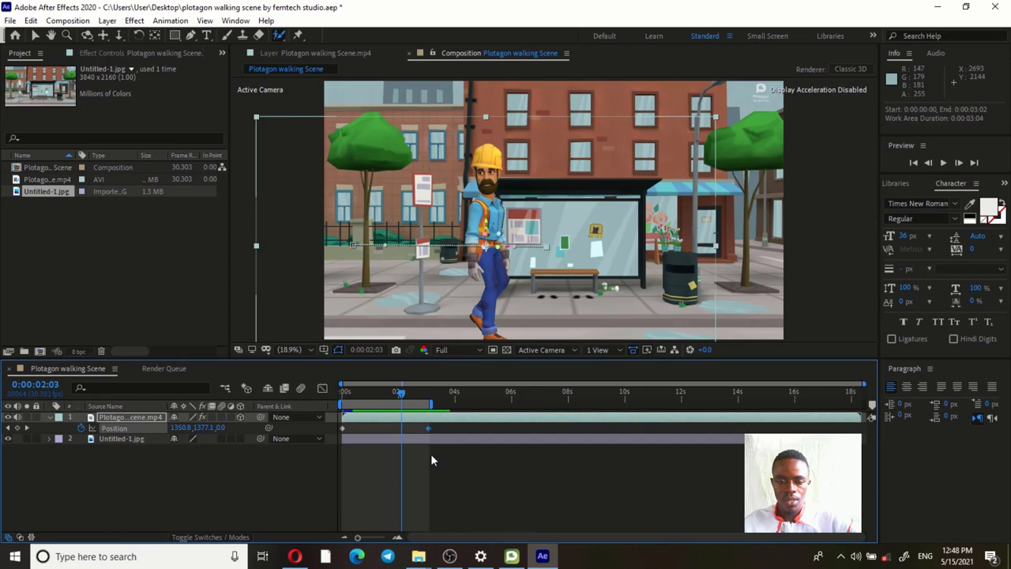
click(944, 164)
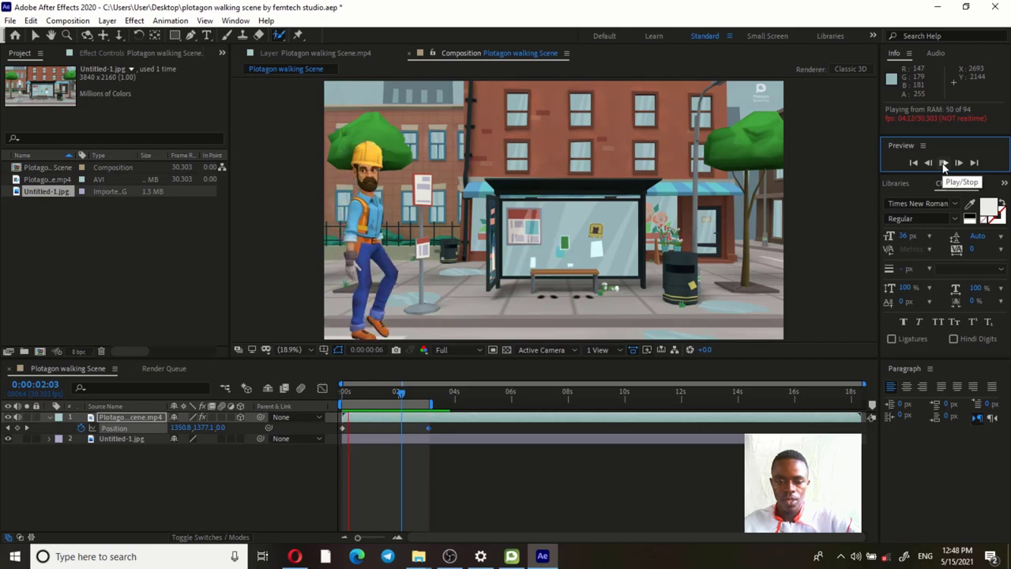
click(944, 163)
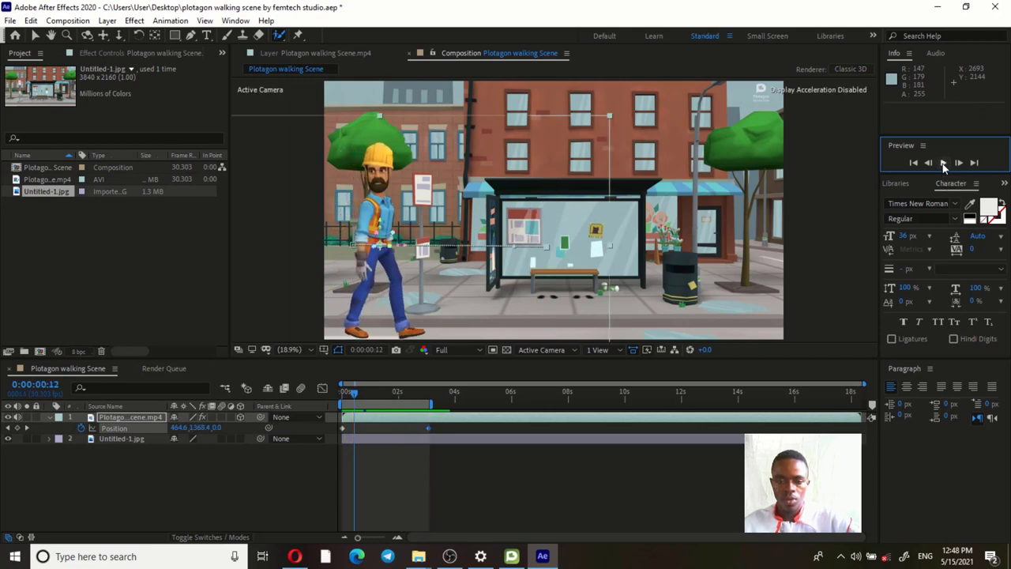
click(943, 163)
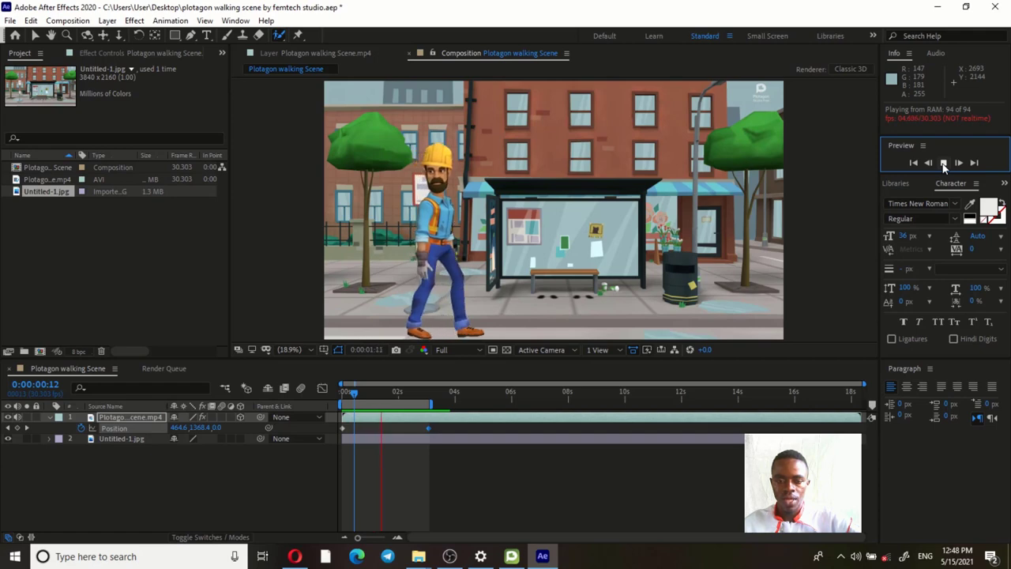
click(944, 164)
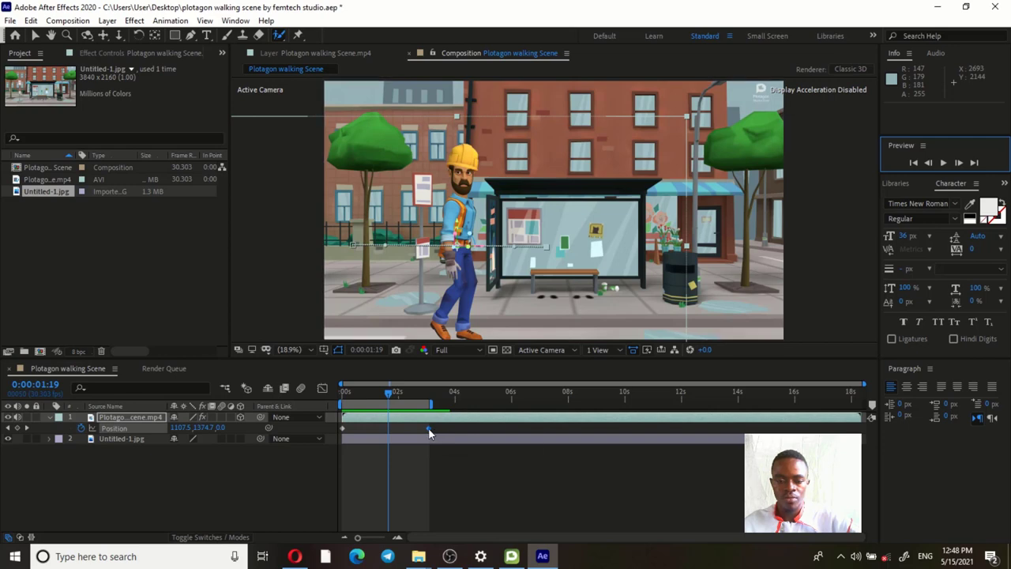
Step: Set the composition's duration to 0:00:03:00 in its settings
mouse_move(429, 432)
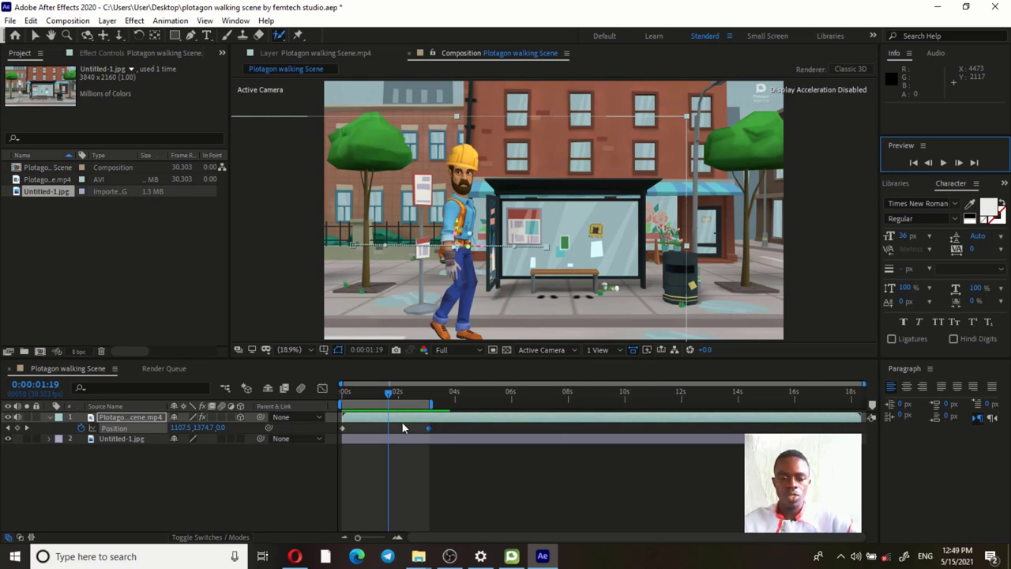
click(69, 22)
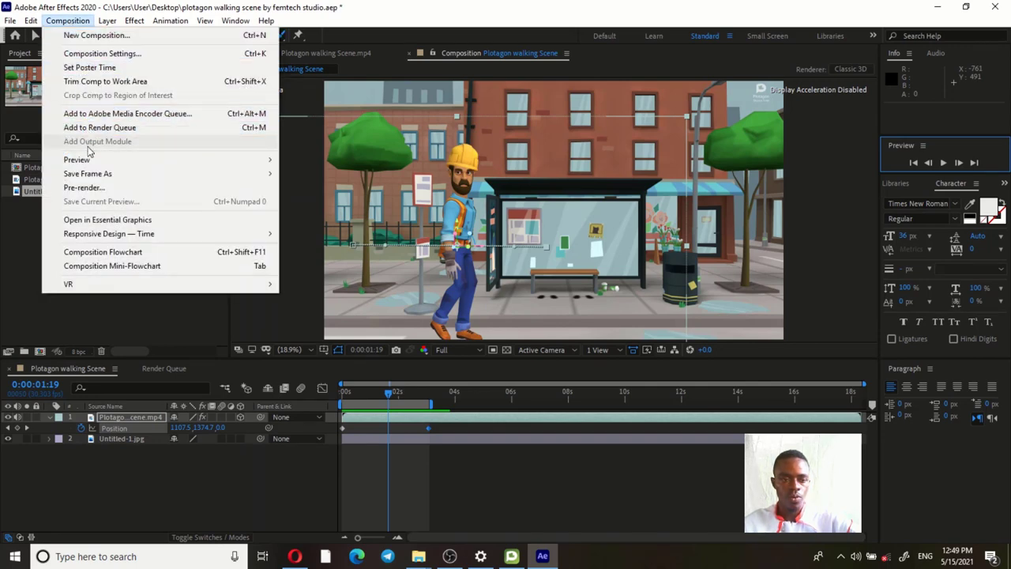
click(96, 54)
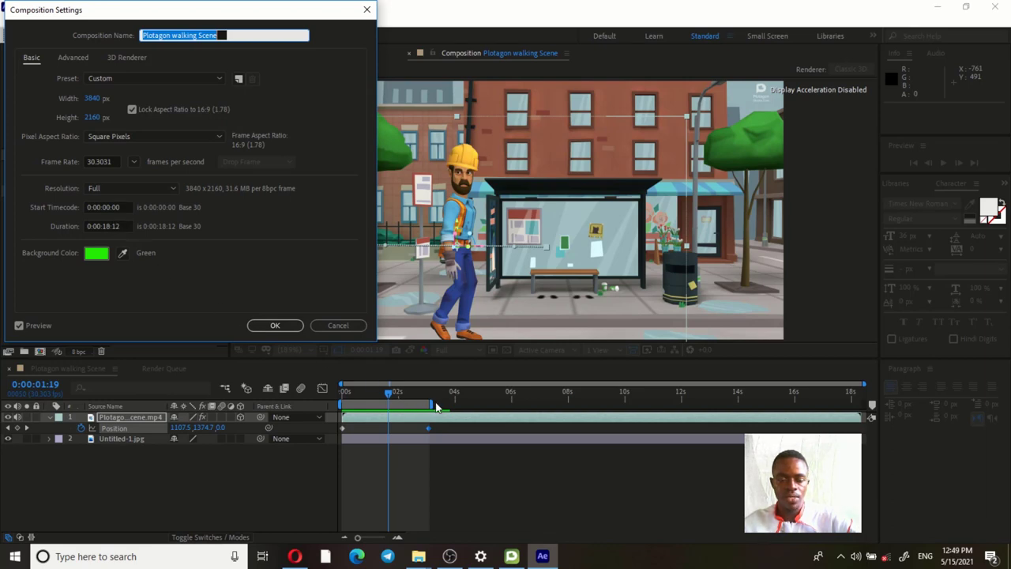
double_click(112, 226)
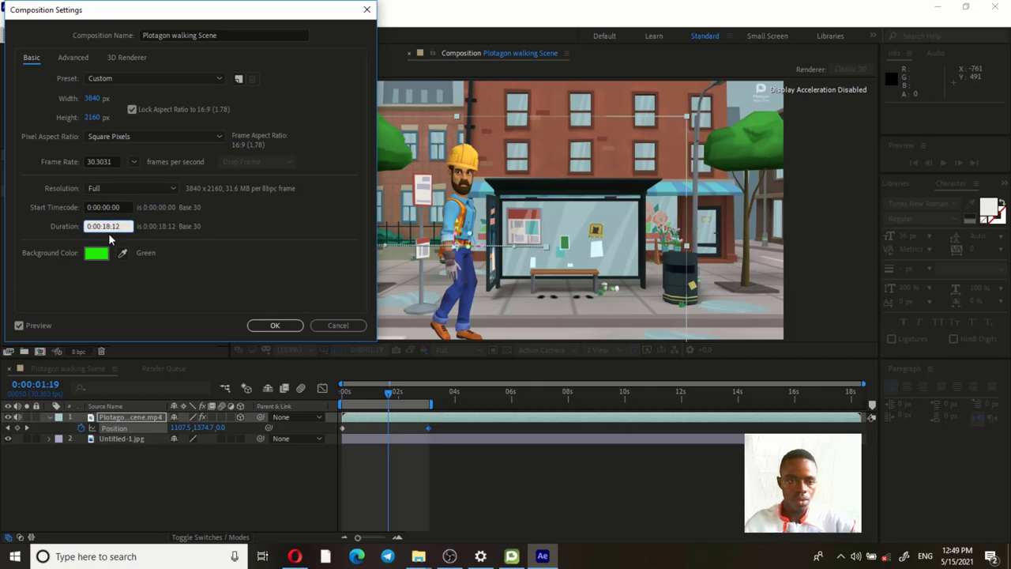
key(BackSpace)
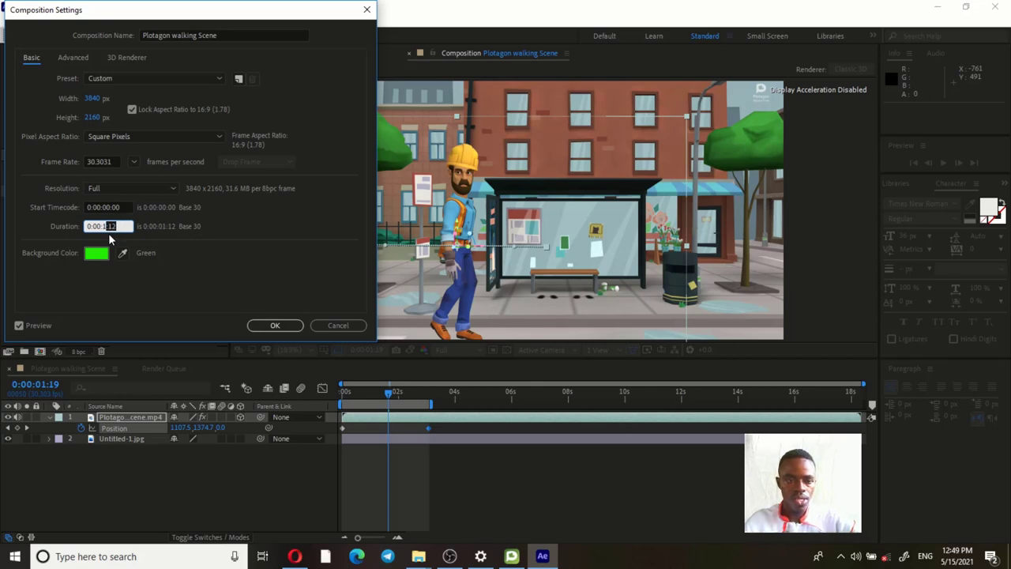
key(BackSpace)
text(03)
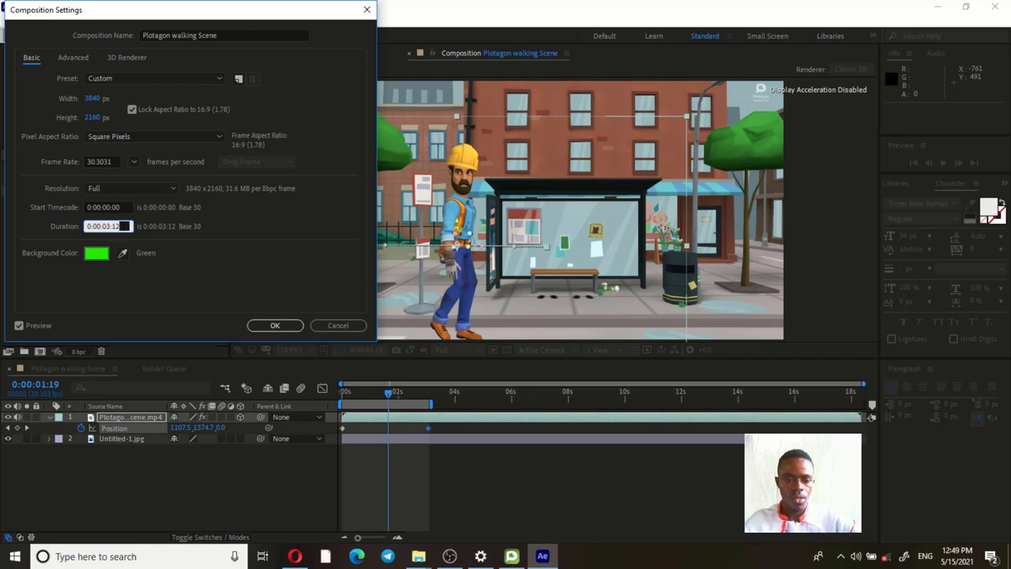
key(BackSpace)
key(BackSpace)
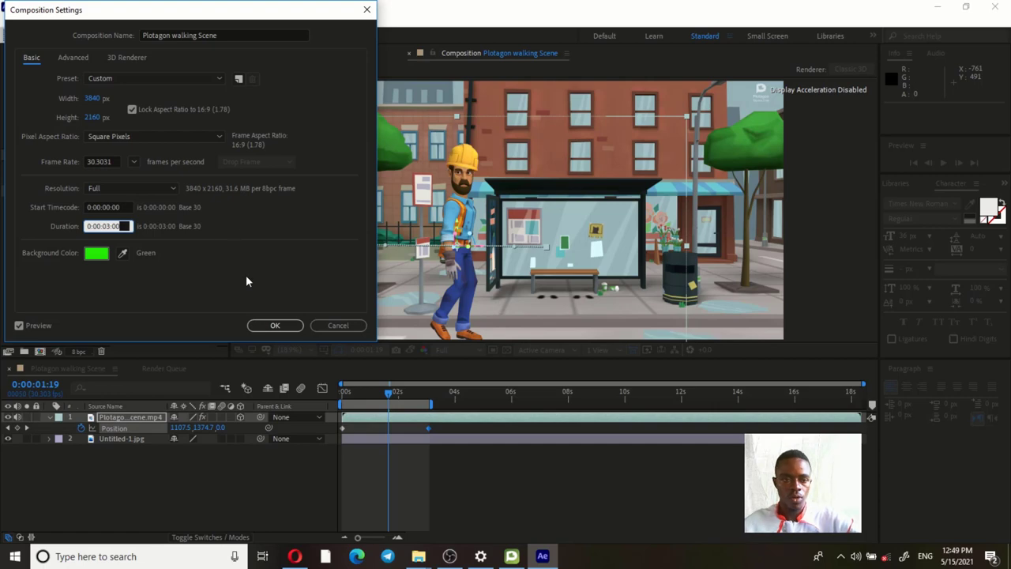
click(275, 326)
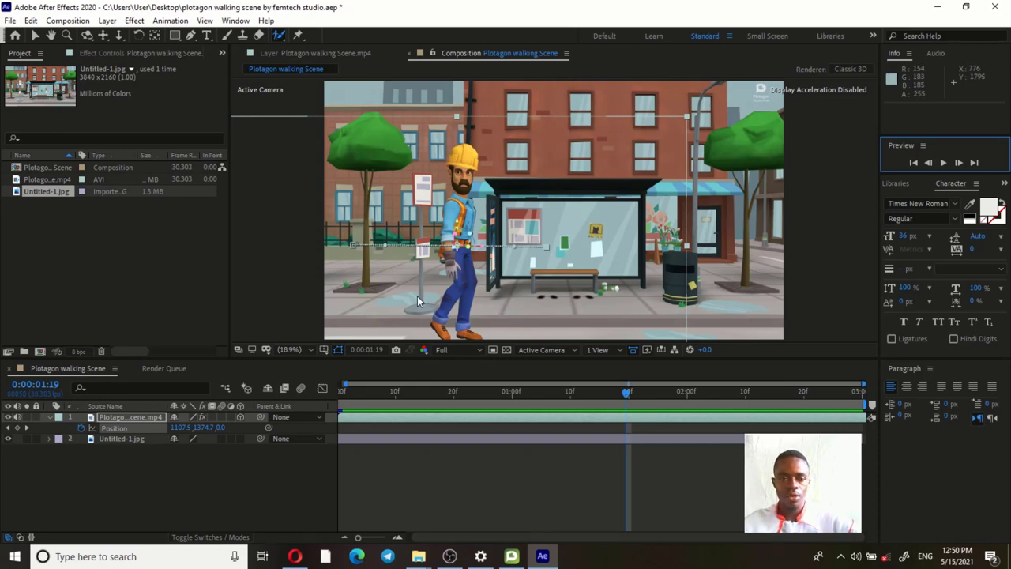
Step: Pre-render the composition to Plotagon walking Scene_5.avi, keeping Best Settings and the Custom: AVI output module
click(67, 21)
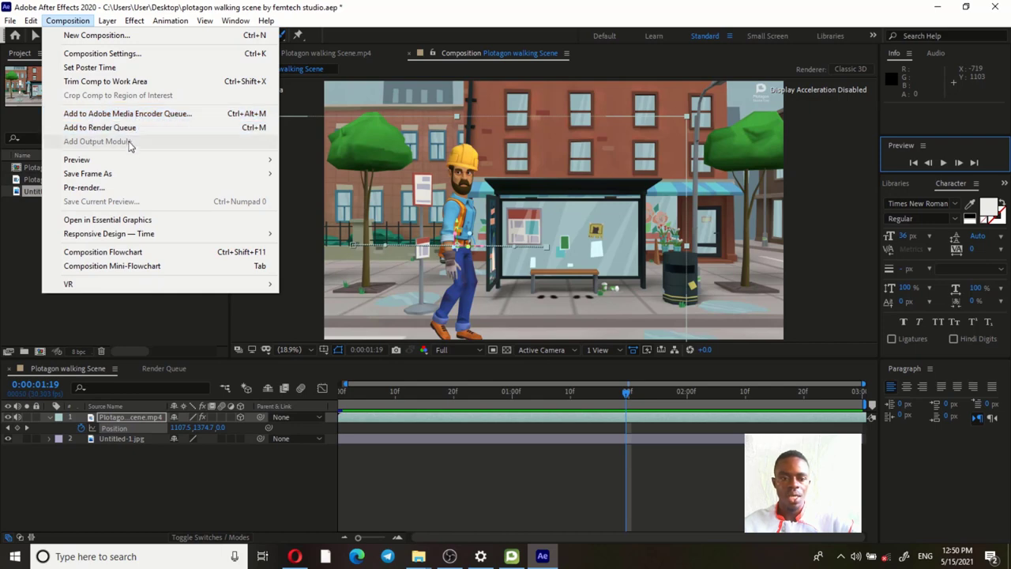
click(120, 190)
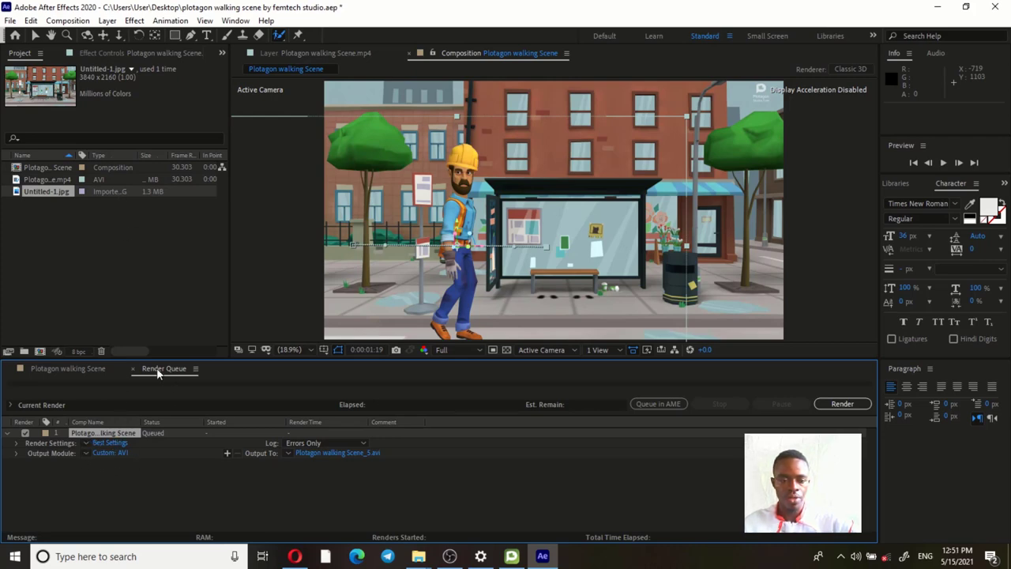
click(83, 452)
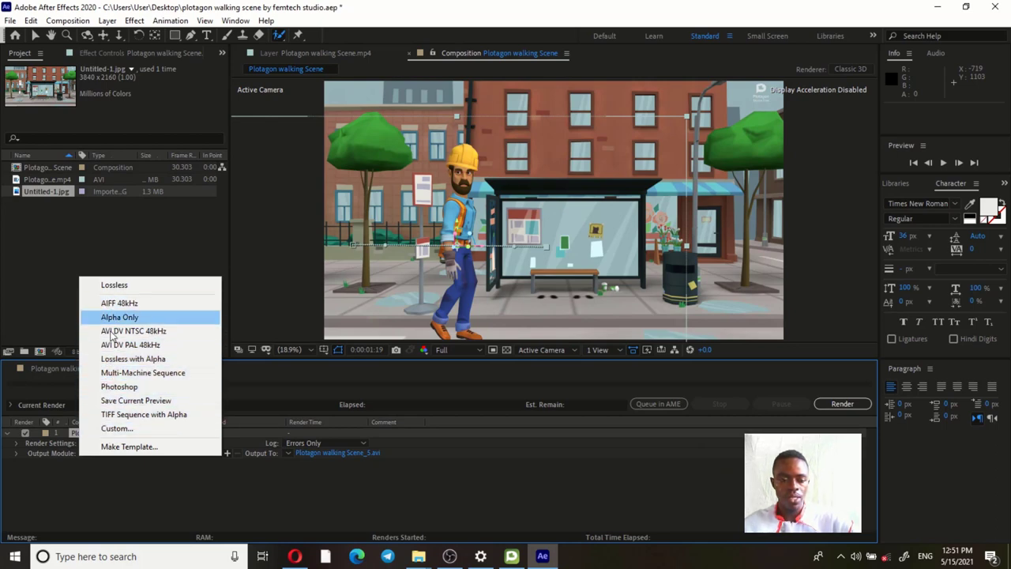
click(133, 467)
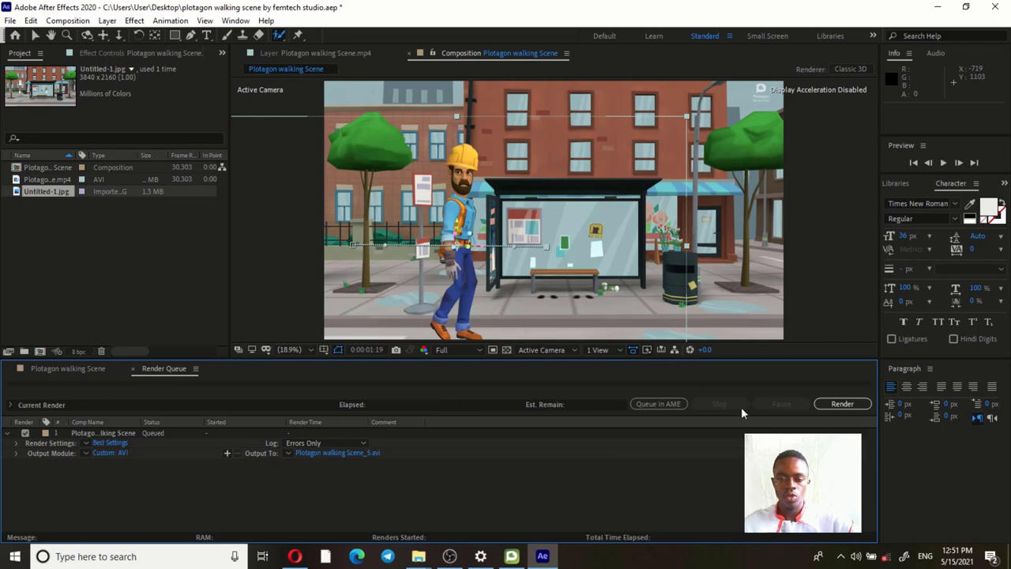
click(847, 405)
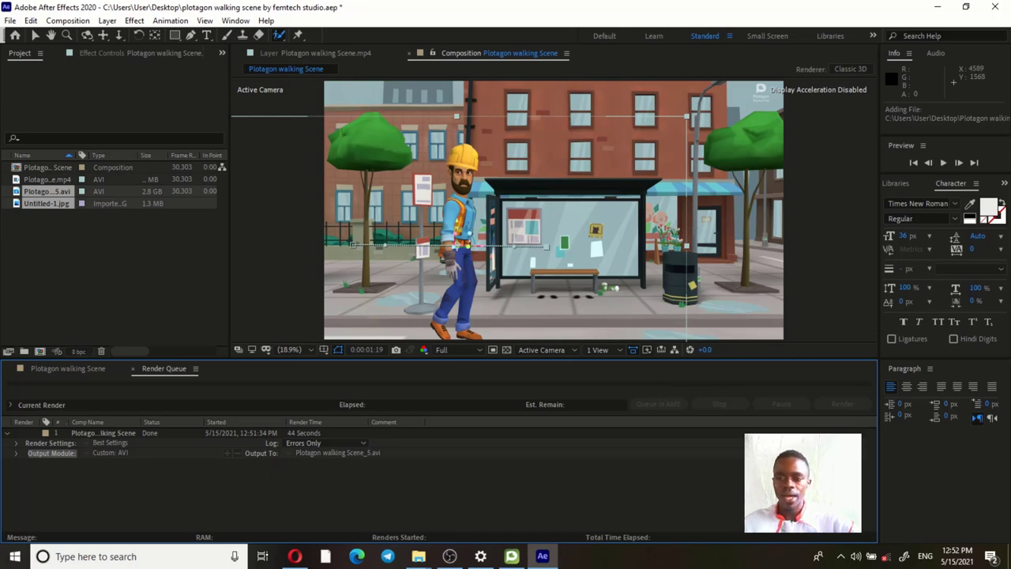
Step: Switch to the desktop and check the file size of the rendered Plotagon walking Scene_5 in its properties
click(938, 13)
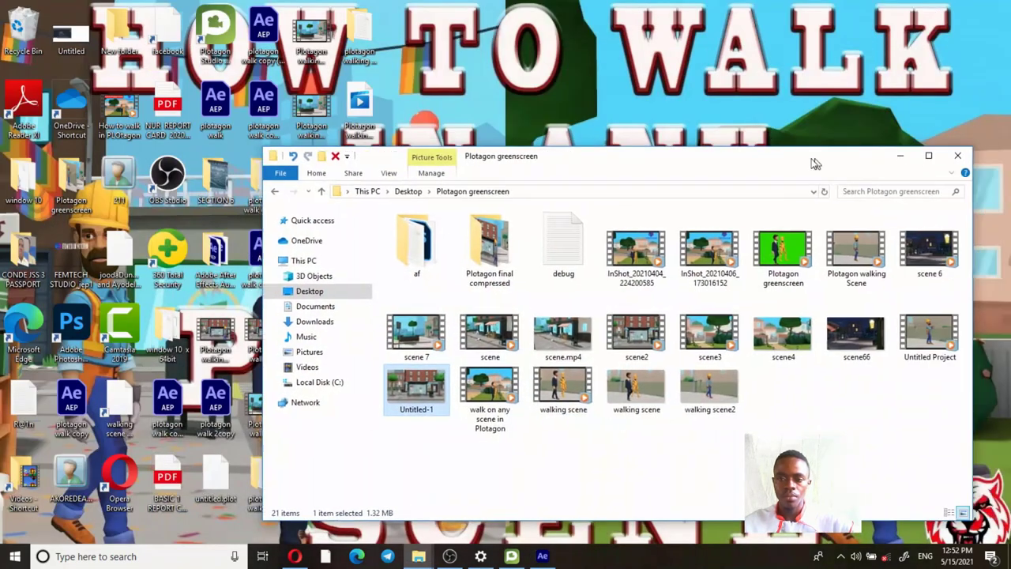
click(900, 156)
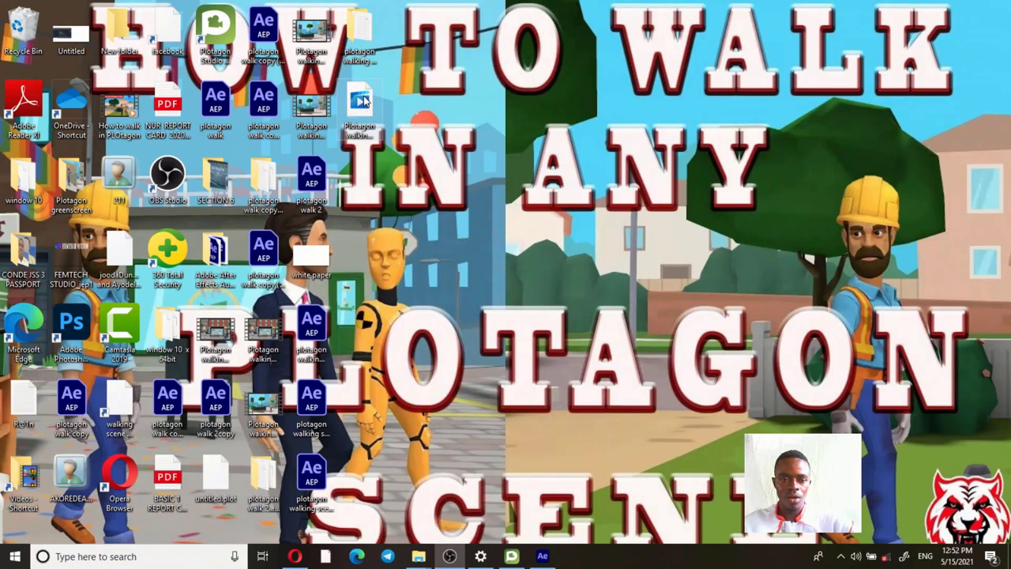
click(361, 106)
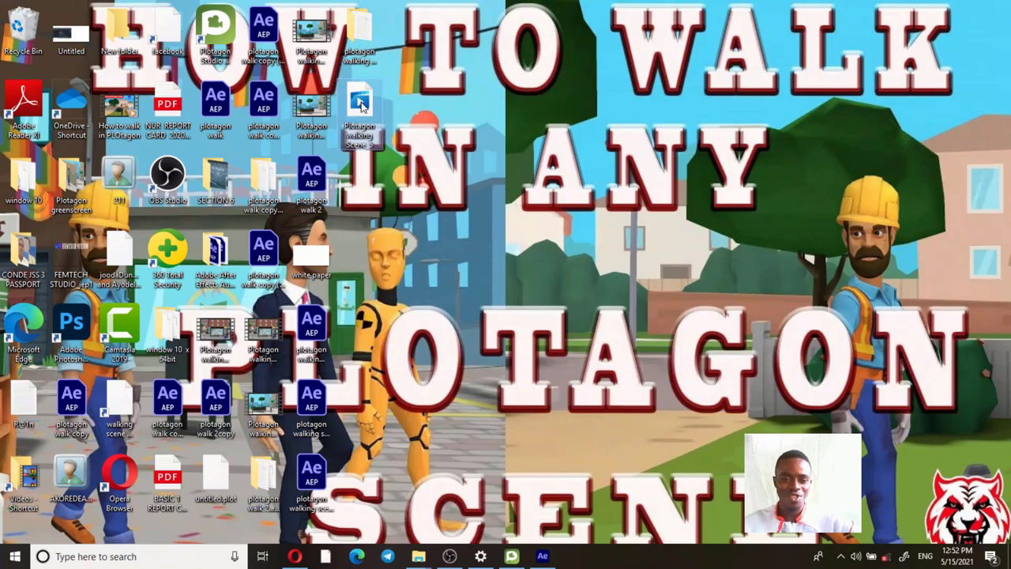
double_click(361, 106)
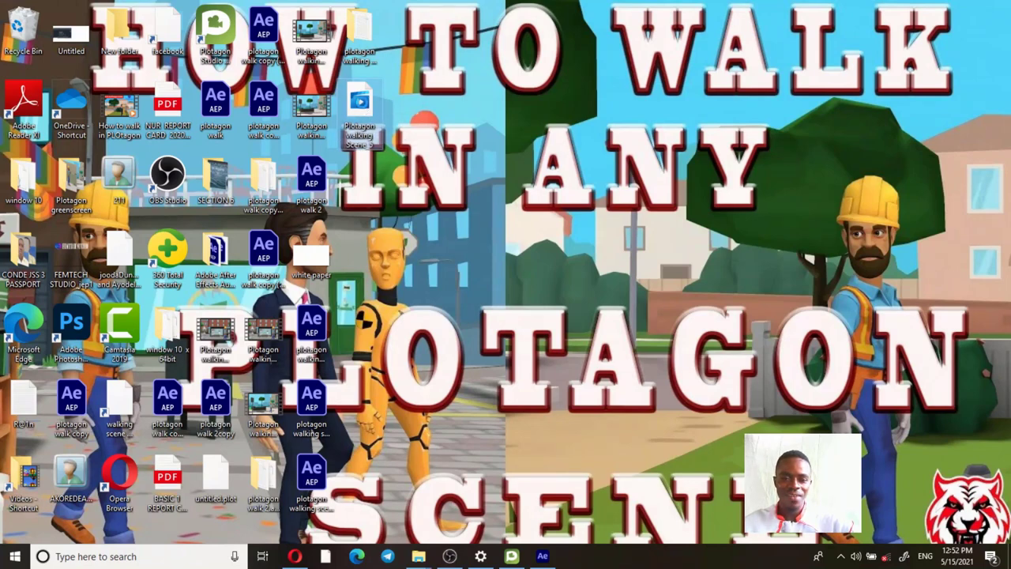
right_click(361, 106)
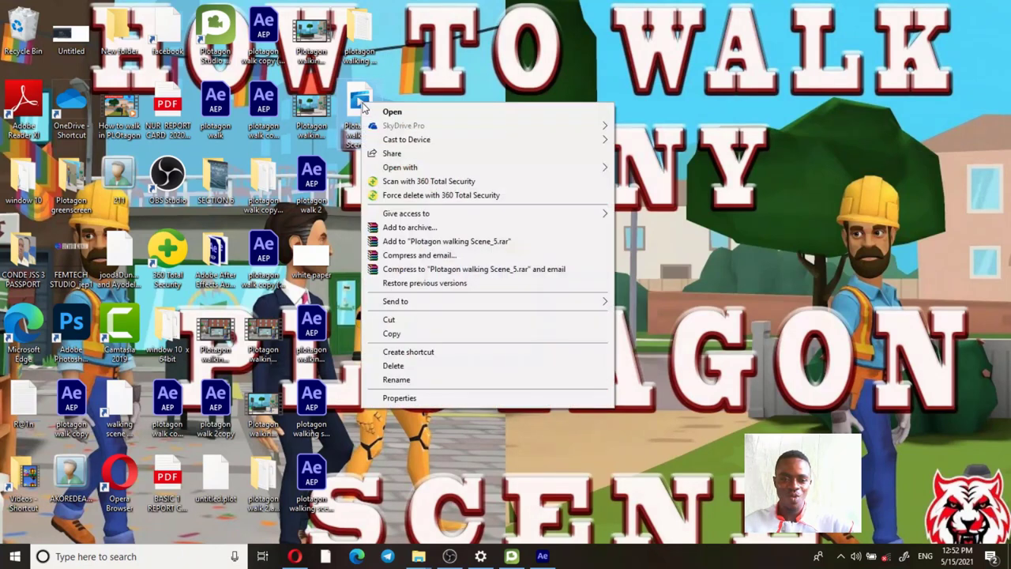
click(440, 404)
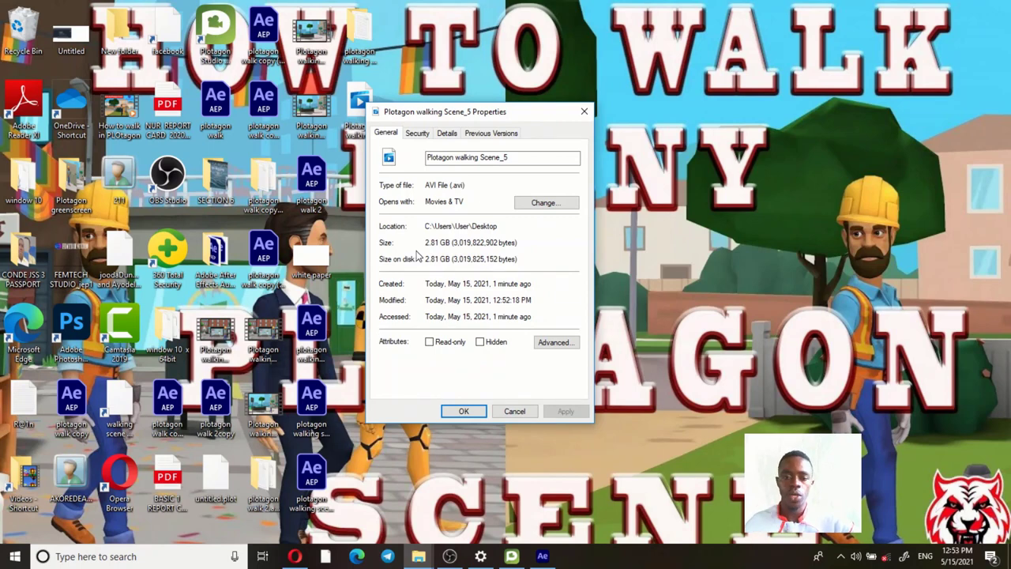
click(456, 414)
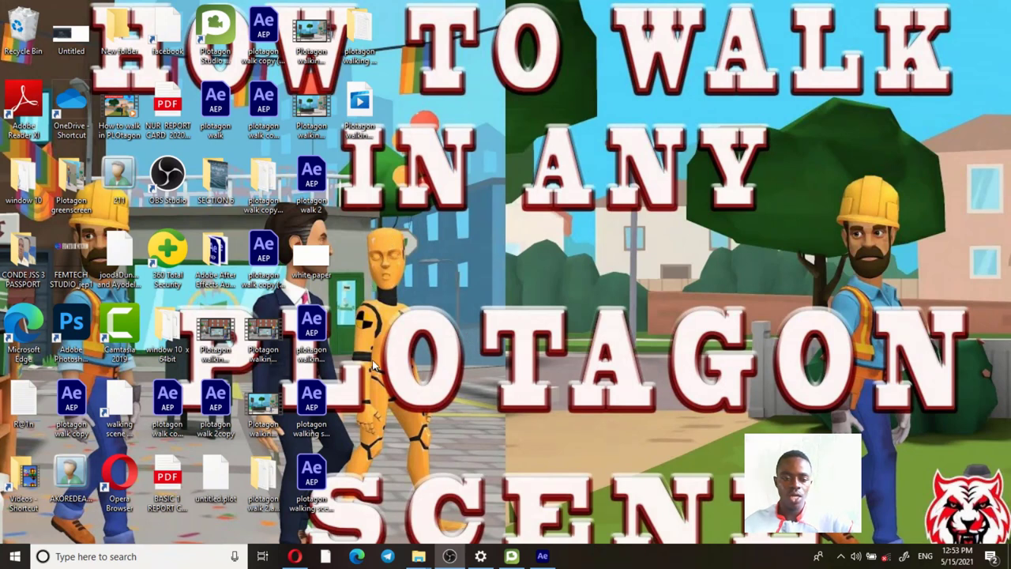
Step: Examine the file size and video details of Plotagon walking Scene_1 on the desktop for comparison
click(268, 340)
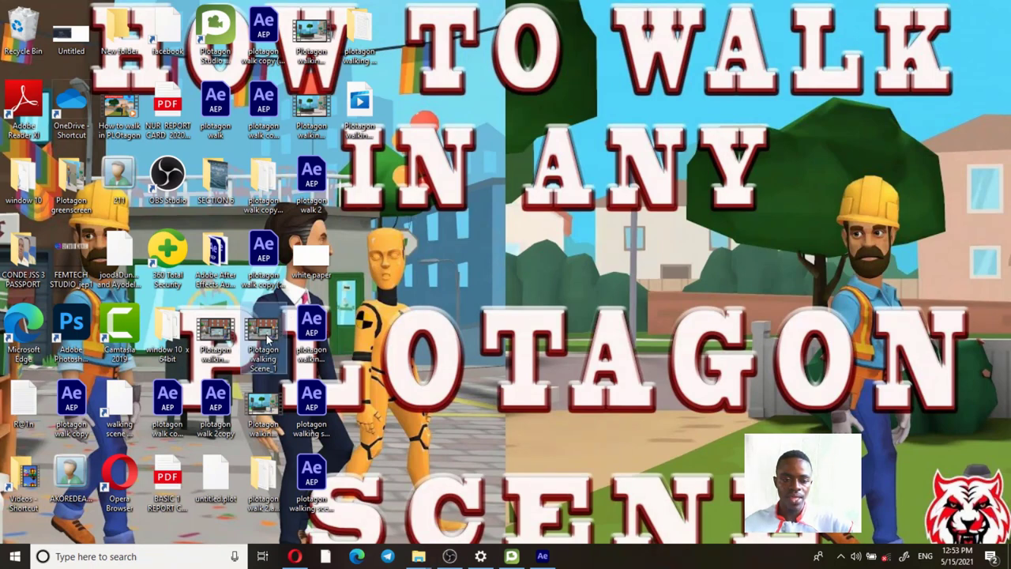
right_click(269, 340)
click(286, 325)
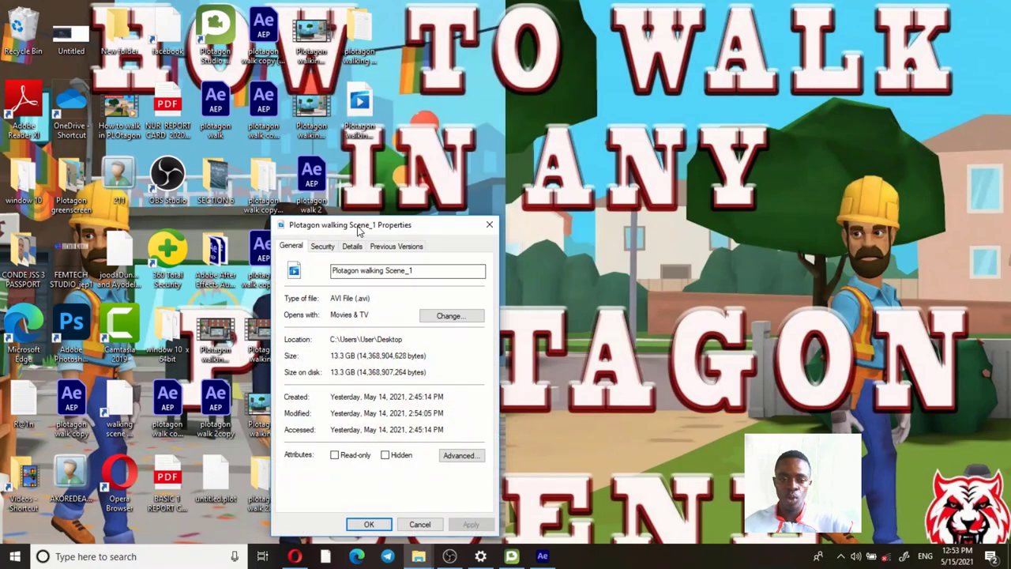
drag(358, 229, 640, 145)
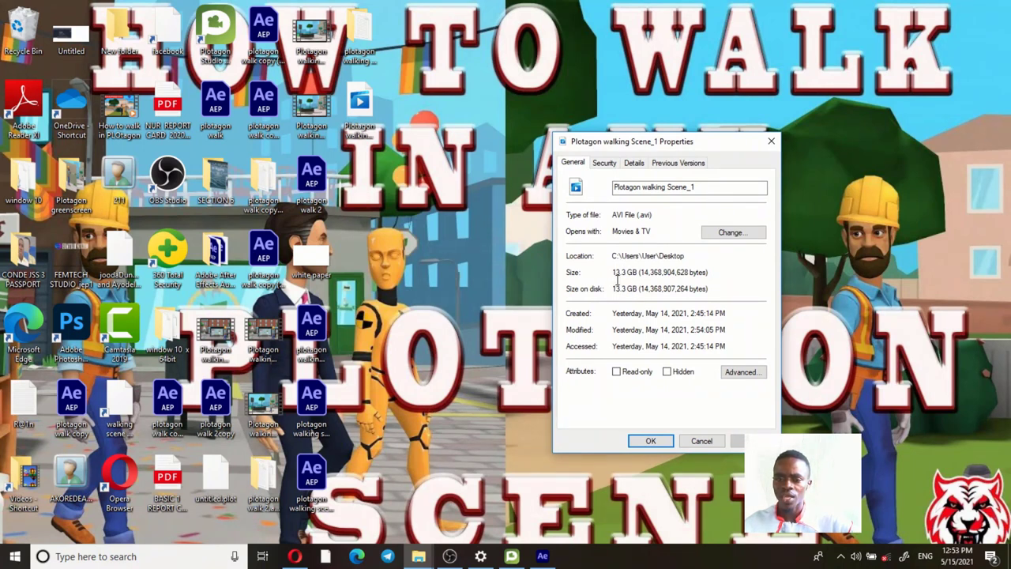
mouse_move(613, 276)
mouse_down()
mouse_move(643, 277)
mouse_move(620, 279)
mouse_up()
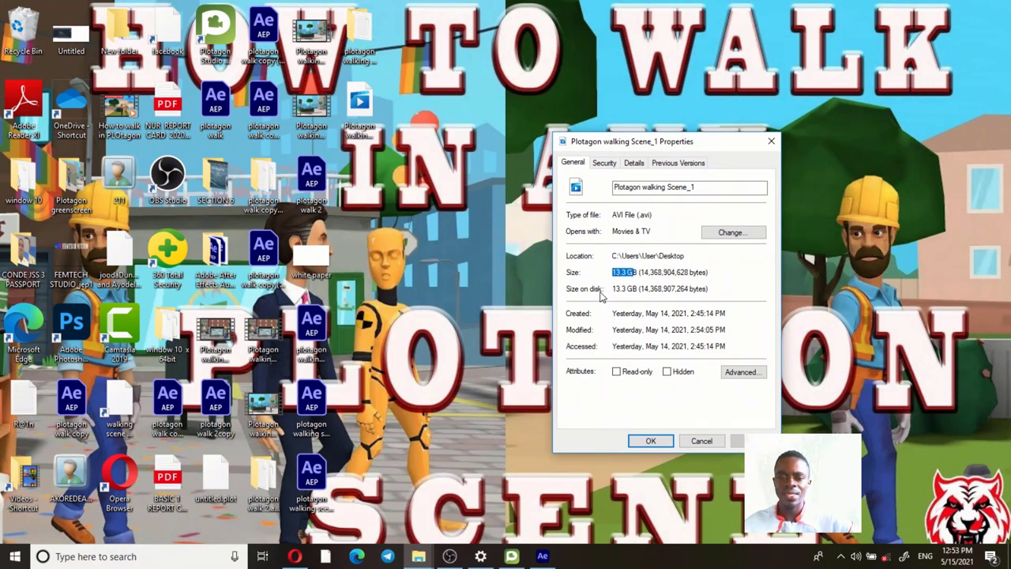
click(635, 164)
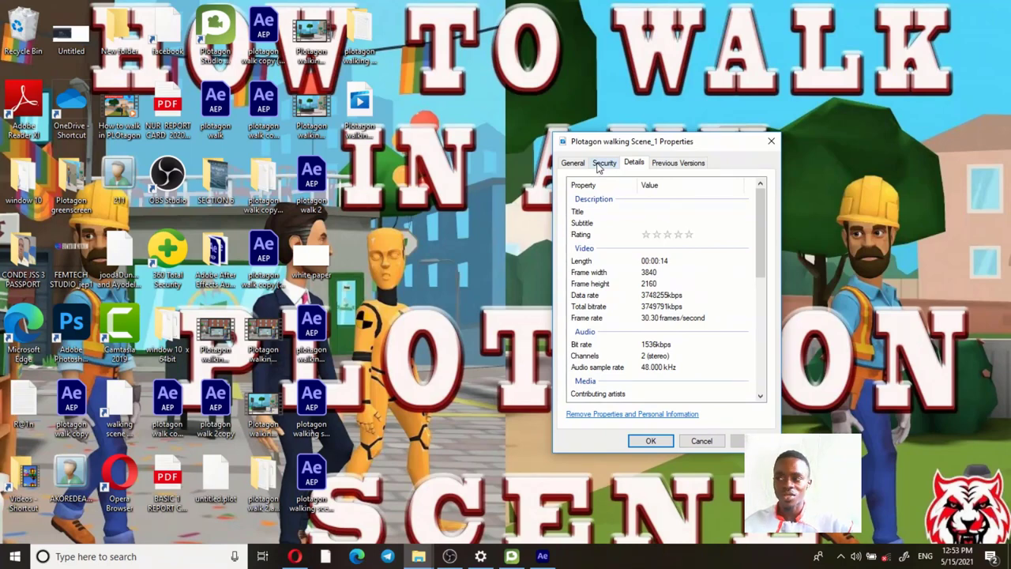
click(772, 141)
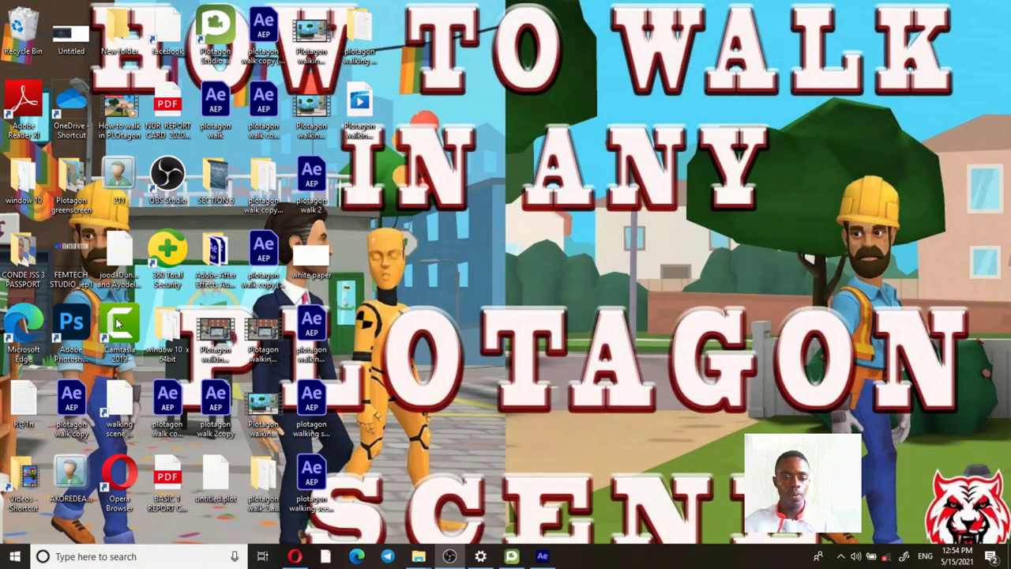
Step: Launch Camtasia with a new project and import Plotagon walking Scene_5 from the Desktop
double_click(116, 319)
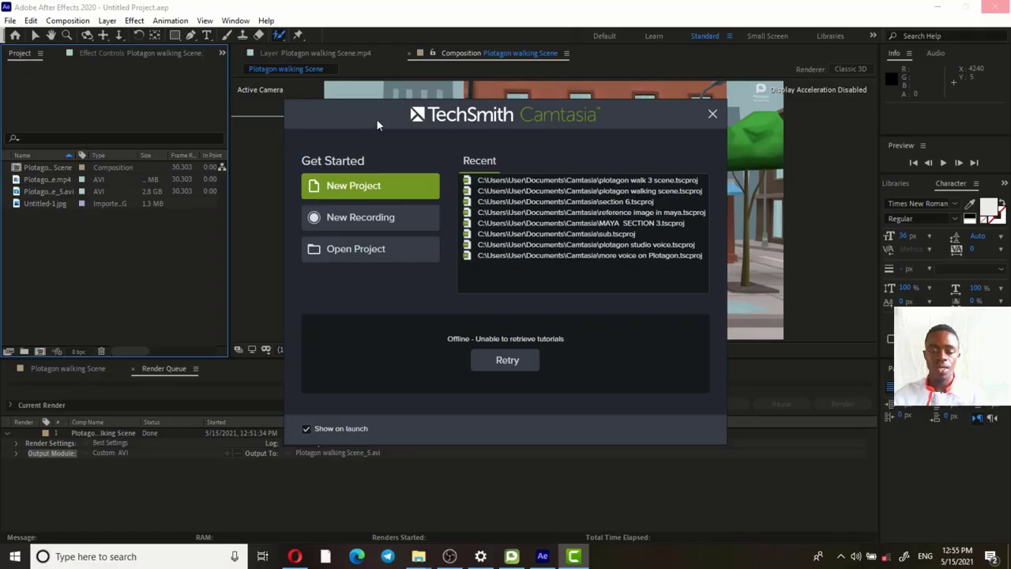
click(358, 186)
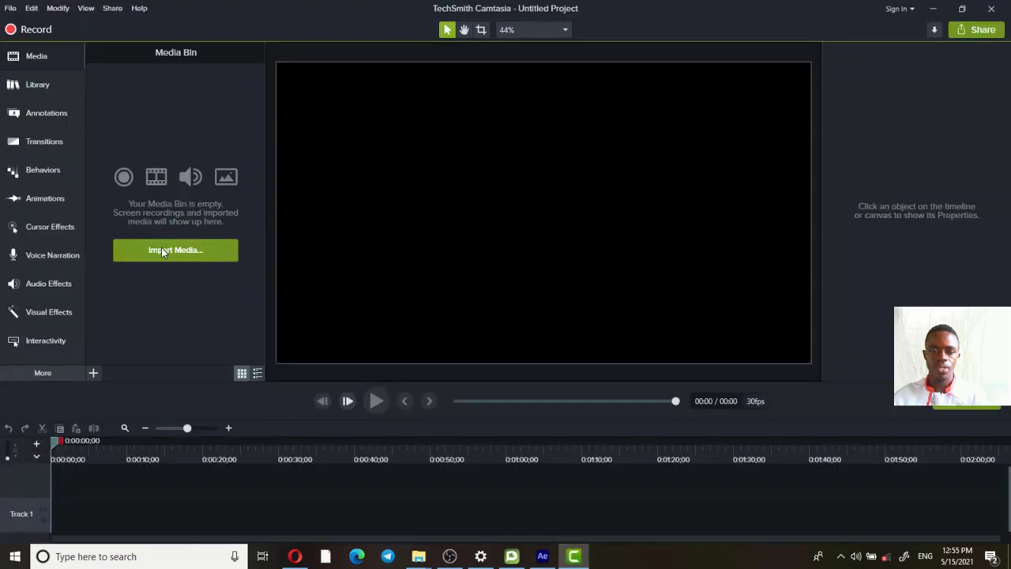
click(161, 250)
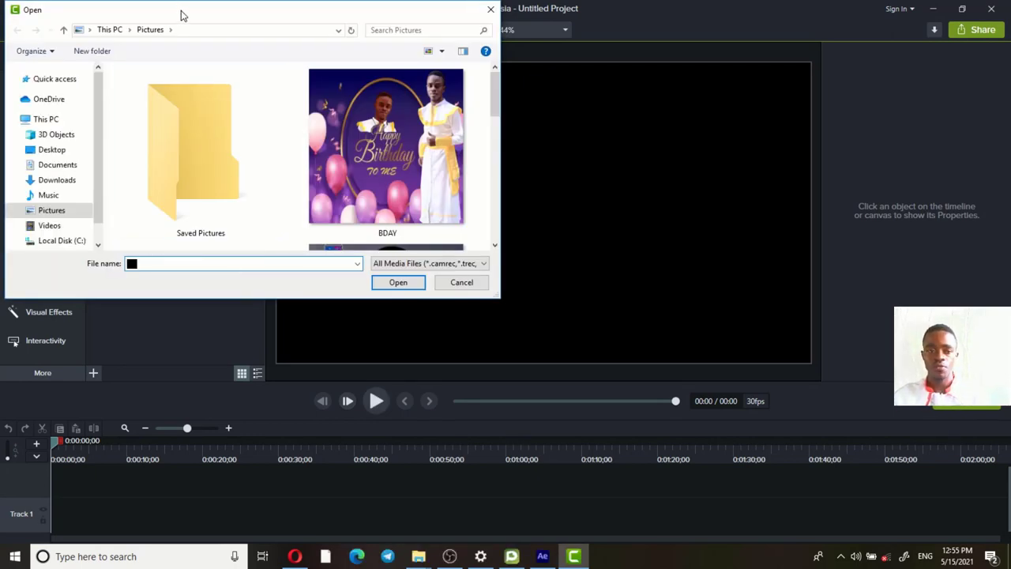
drag(181, 14, 255, 21)
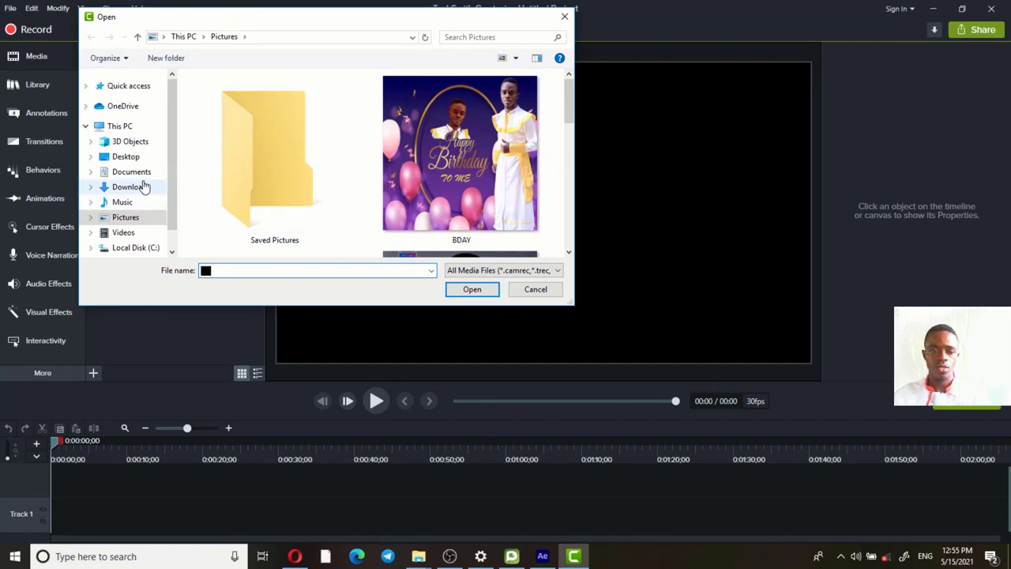
click(143, 157)
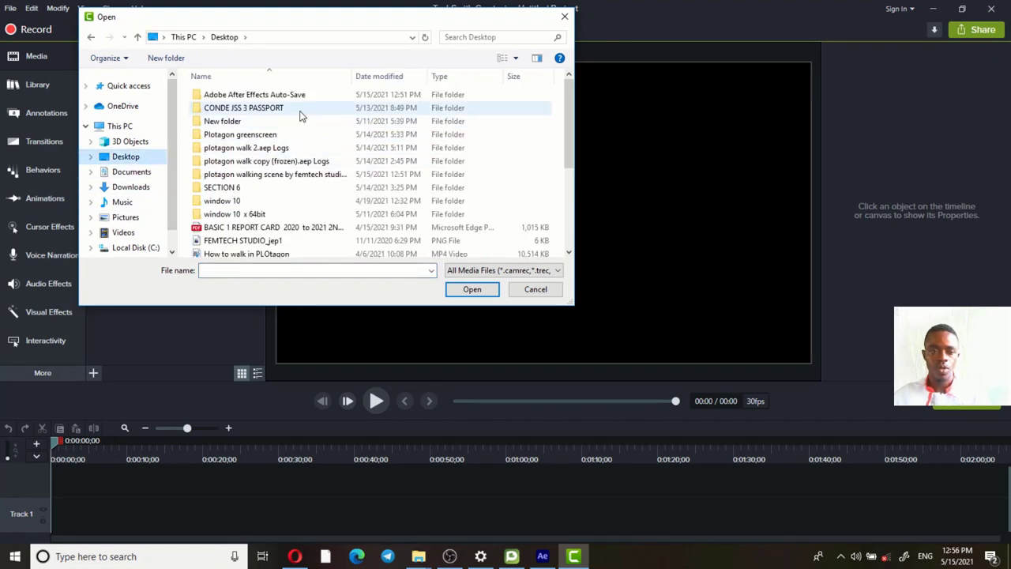
drag(569, 138, 569, 207)
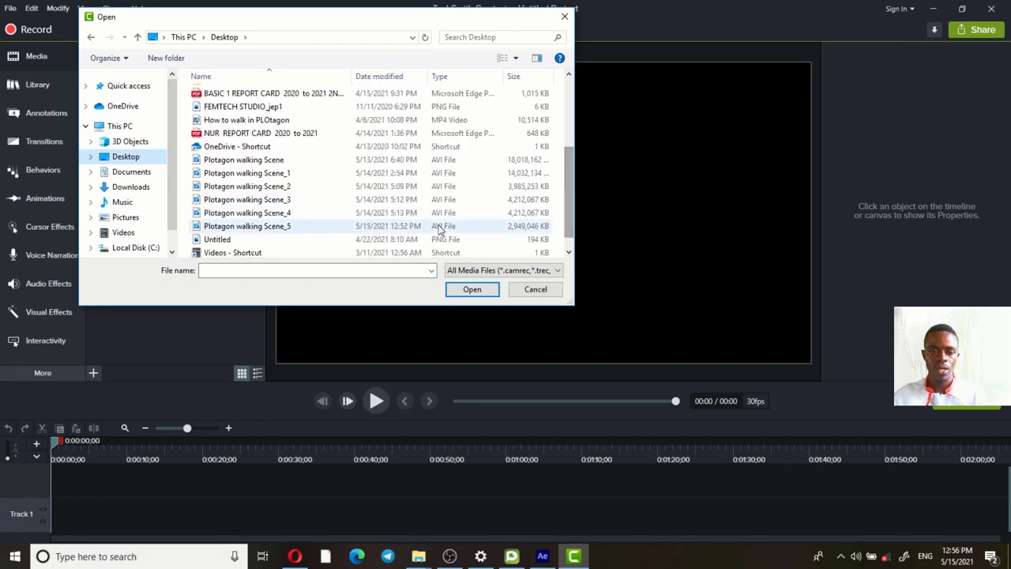
click(267, 229)
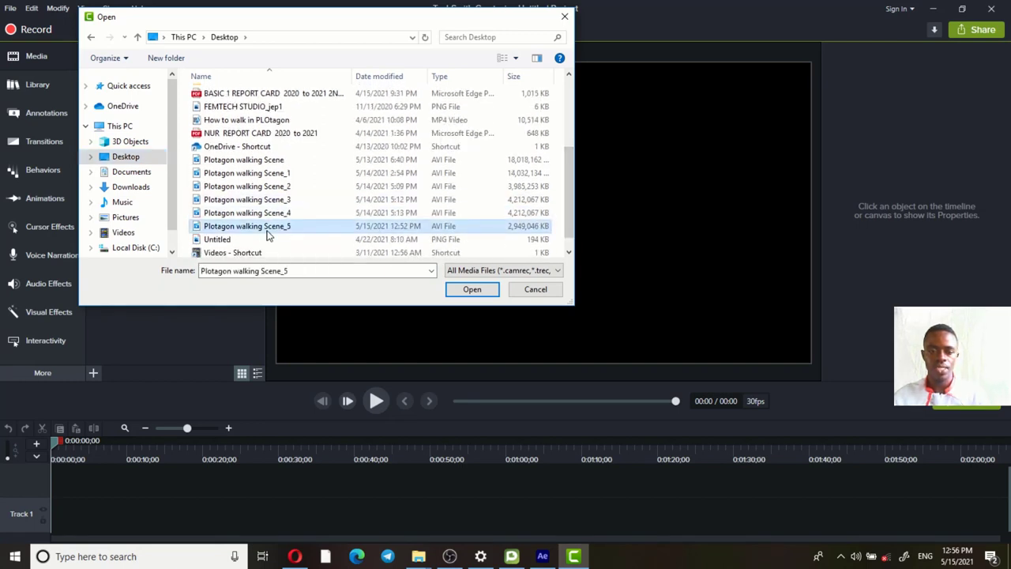
click(472, 290)
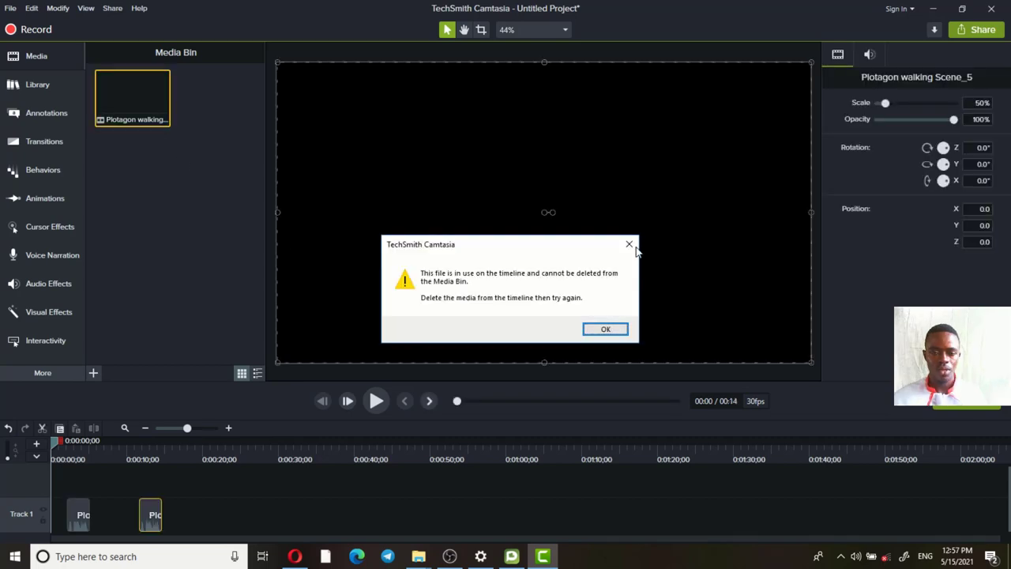
Step: Delete the second copy of the clip from Track 1 and move the remaining clip to the timeline's start
click(607, 329)
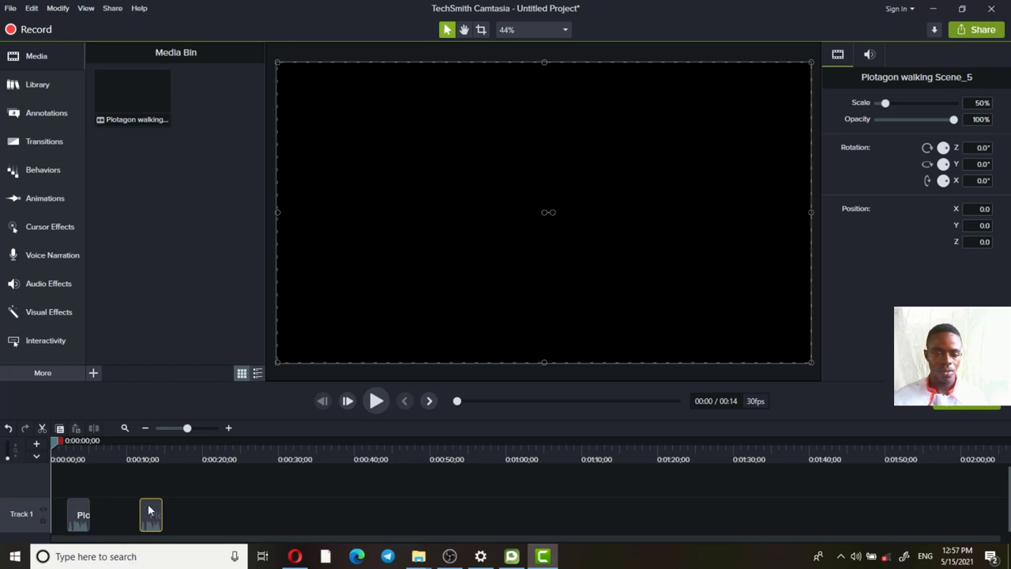
key(Delete)
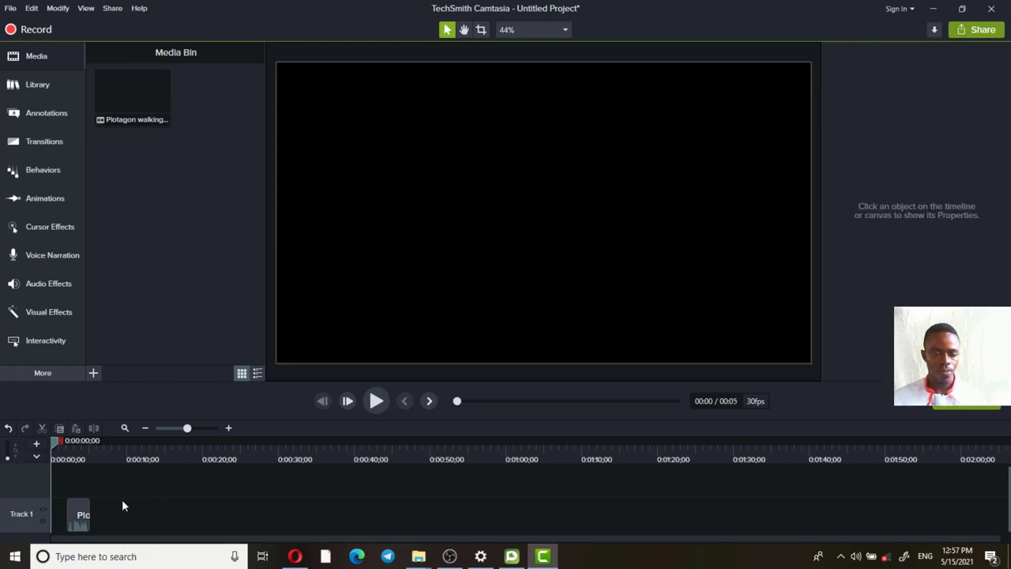
drag(84, 521, 58, 519)
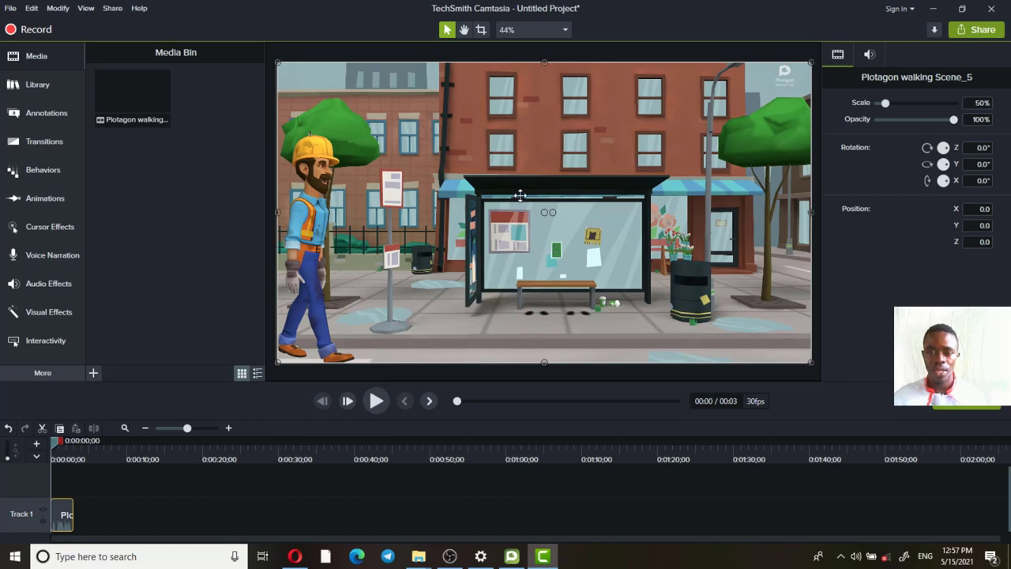
Step: Set up a local file production of the timeline with the MP4 only (up to 1080p) preset
click(961, 30)
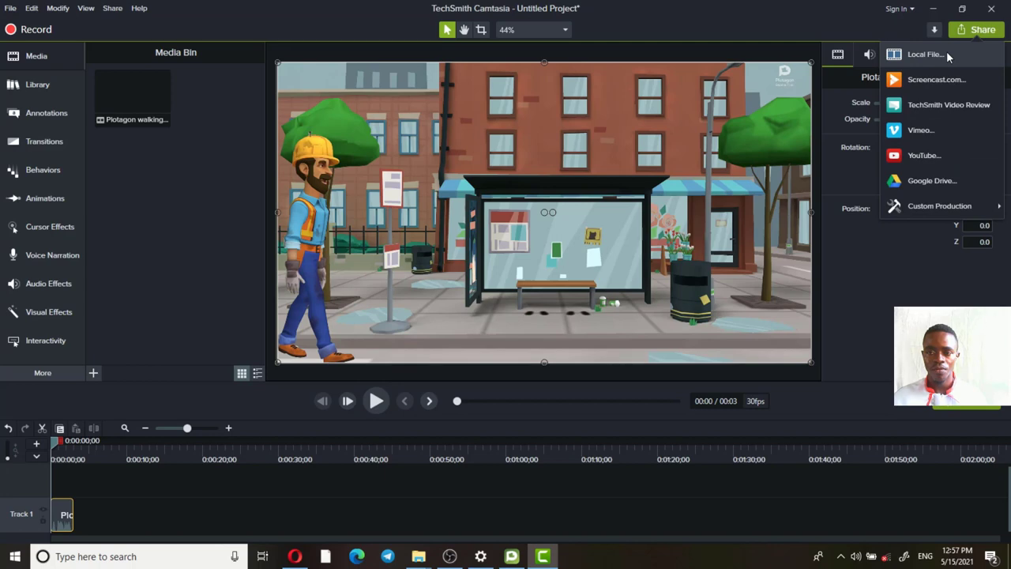
click(946, 52)
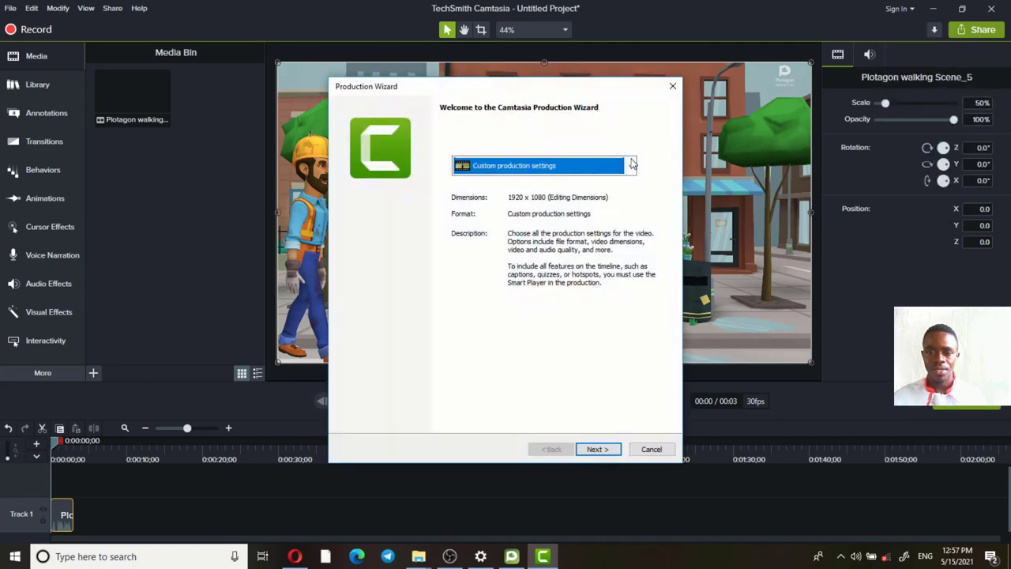
click(631, 164)
click(631, 164)
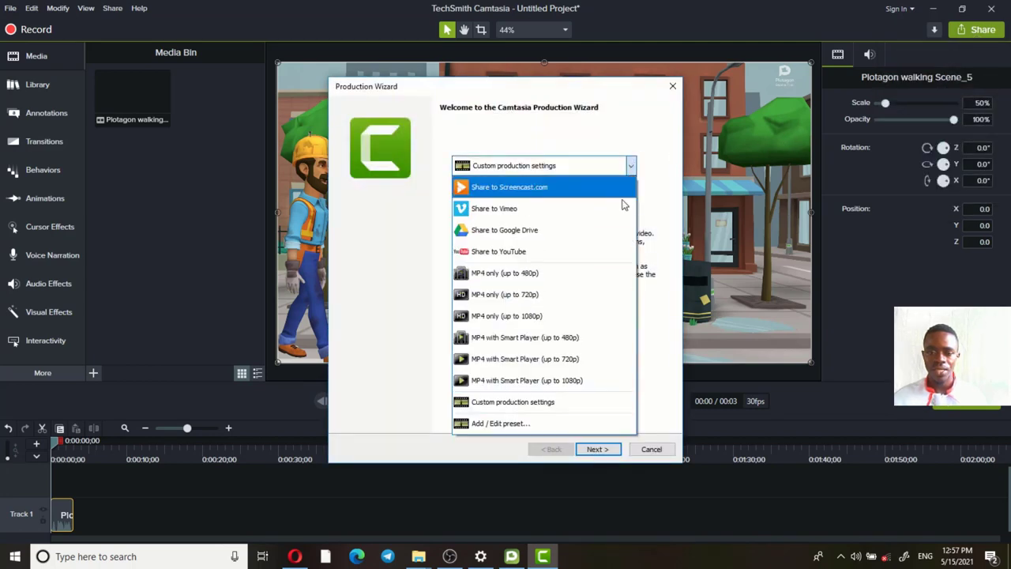
click(582, 316)
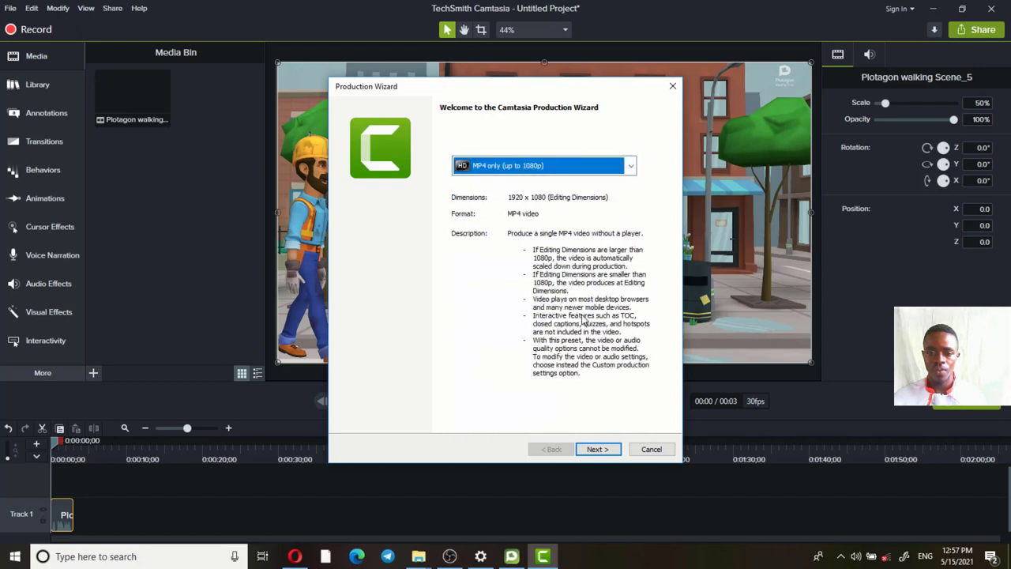
click(598, 449)
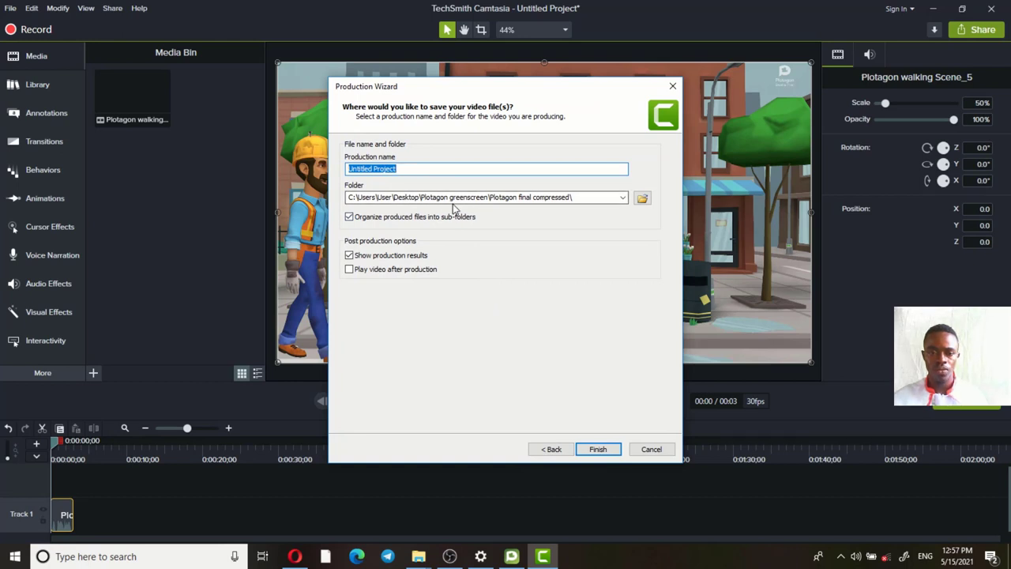
Step: Produce the video to the Desktop as "plotagon 3 sec walk scene", without organizing the produced files into sub-folders
click(642, 200)
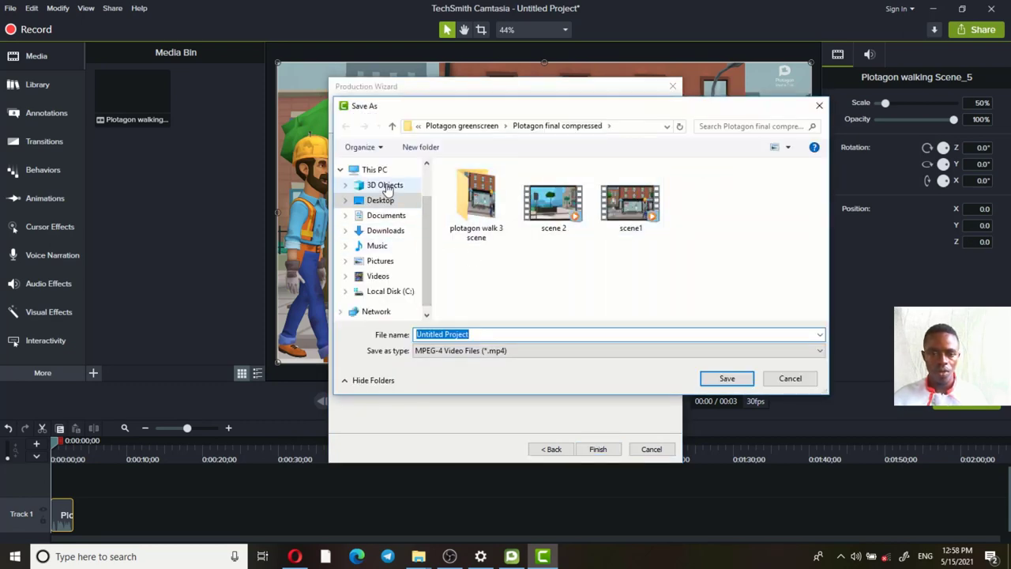
click(383, 202)
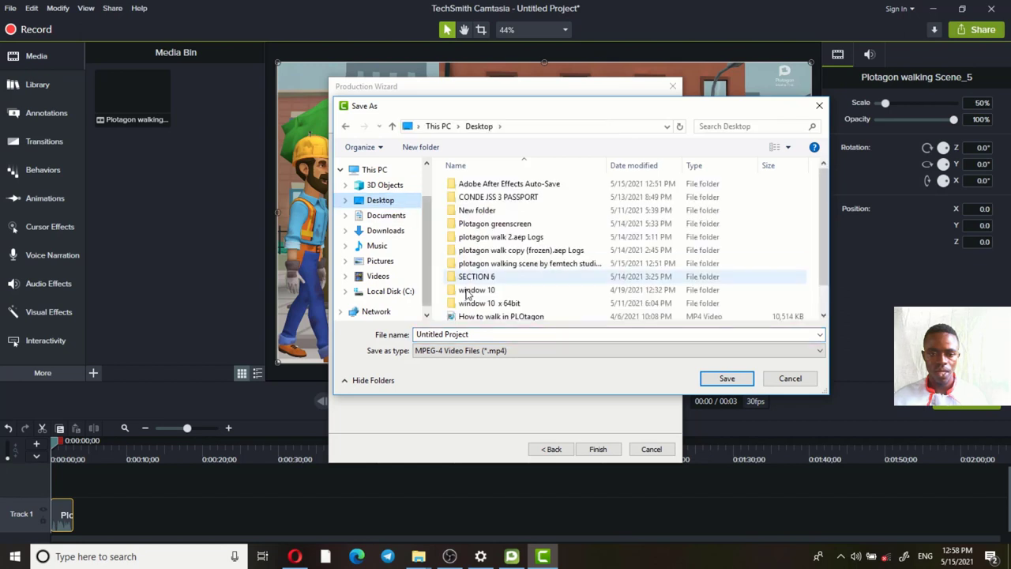
drag(477, 334, 444, 332)
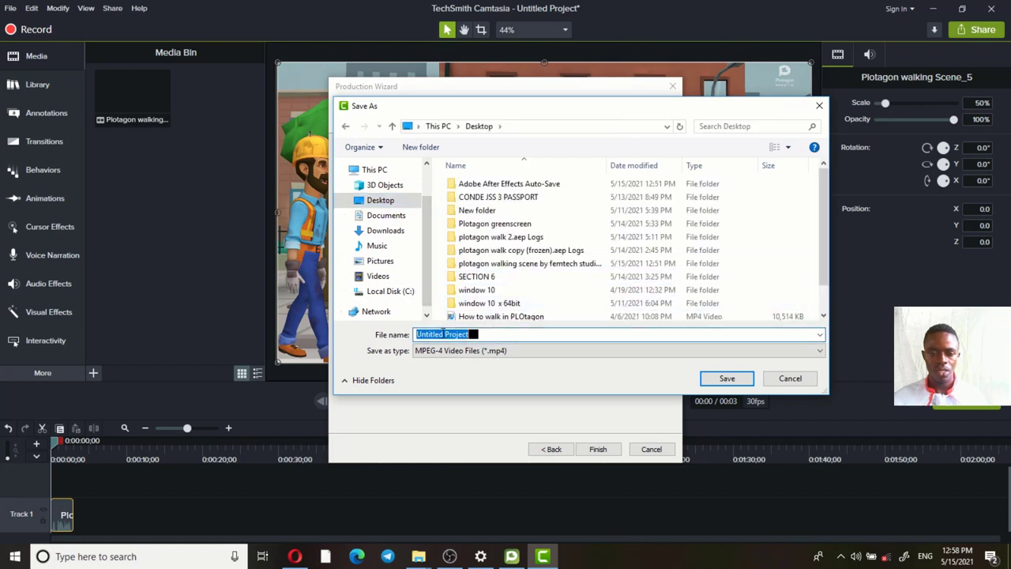
key(BackSpace)
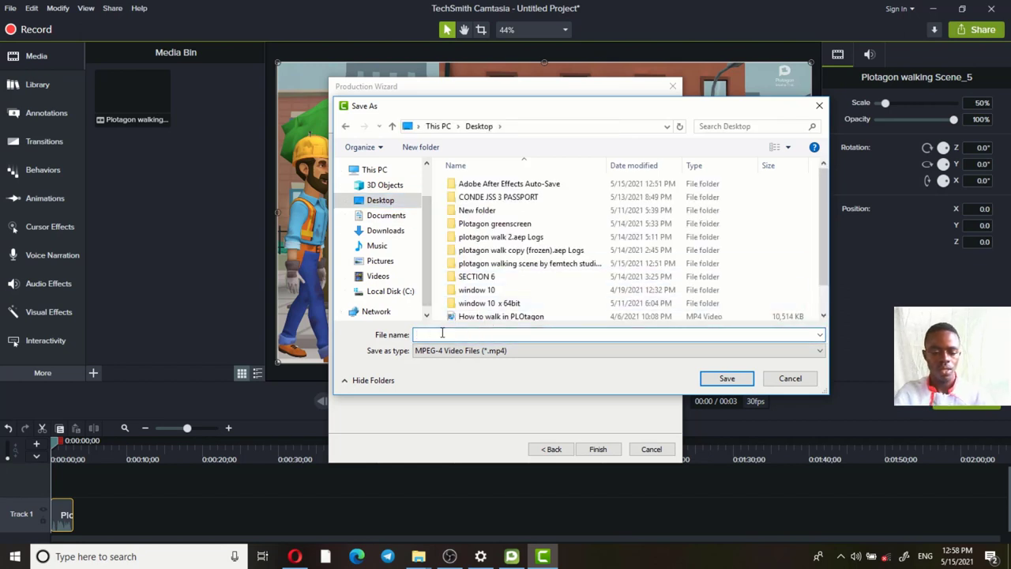
text(plo)
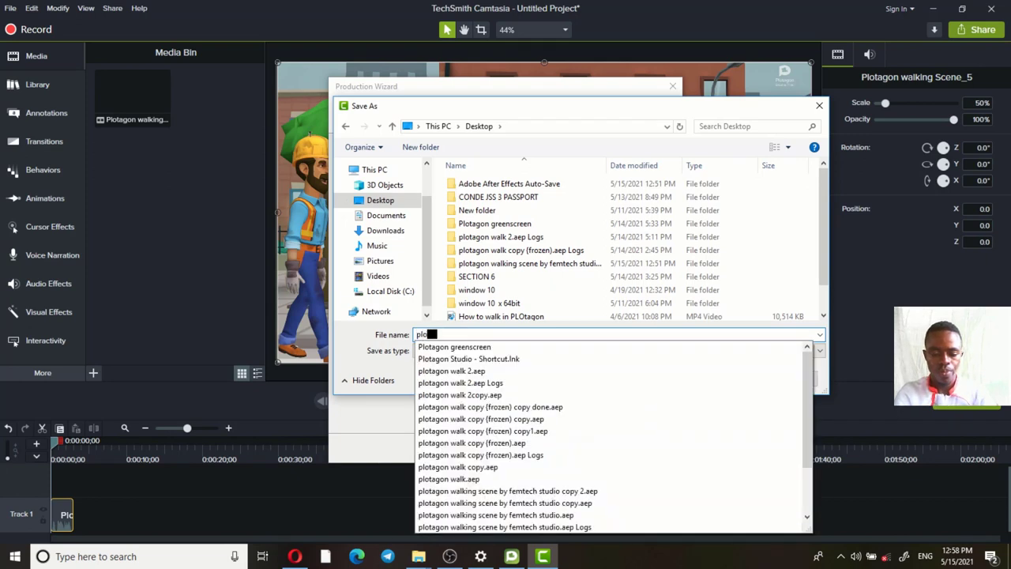
text(tagon 3 sec walk)
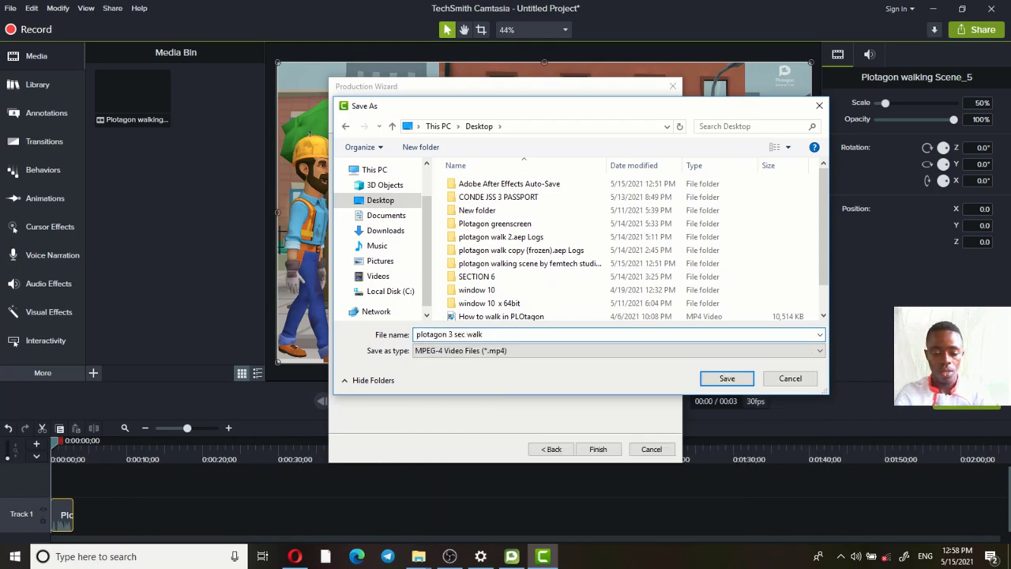
text( scene)
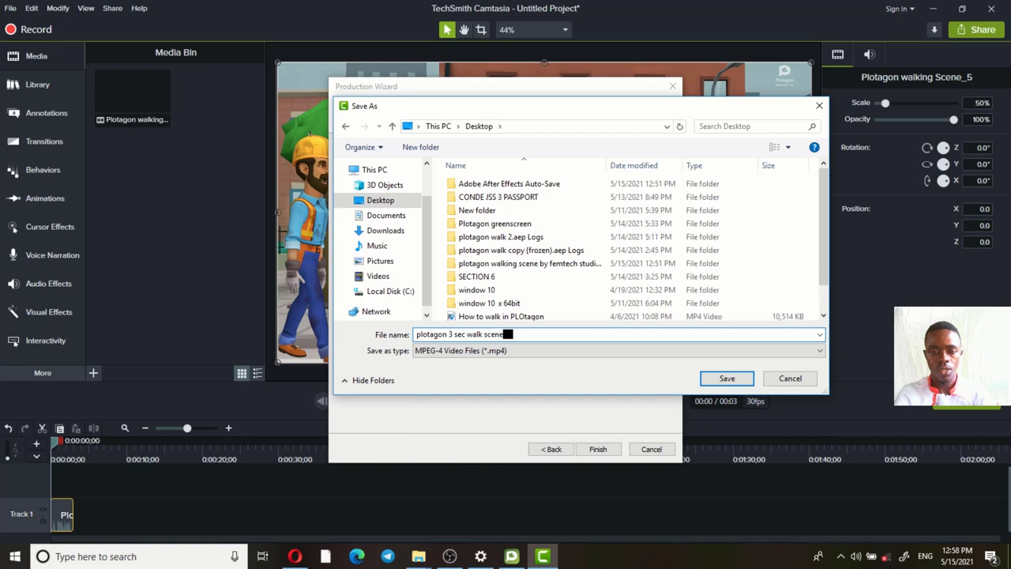
key(Return)
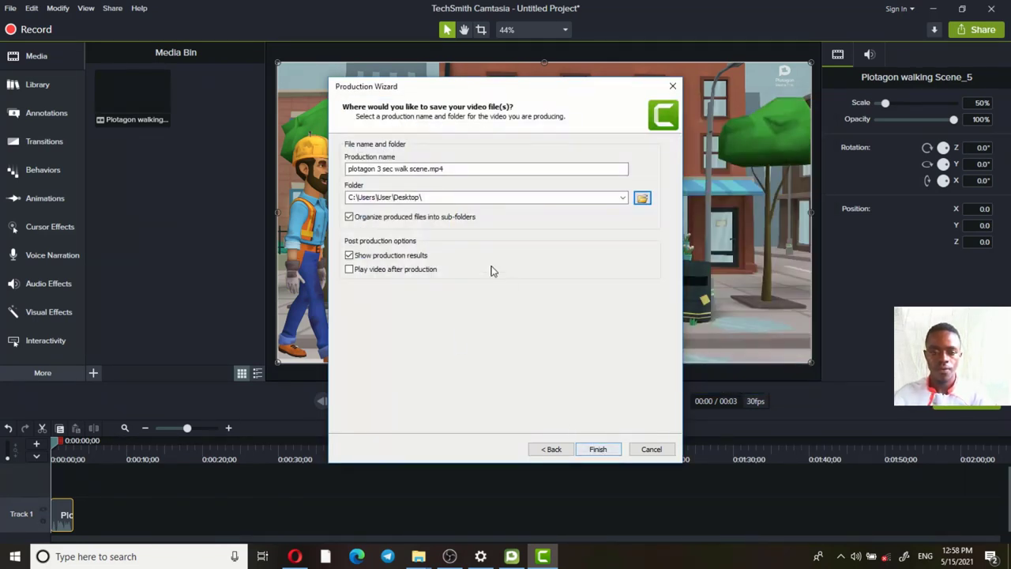
click(369, 219)
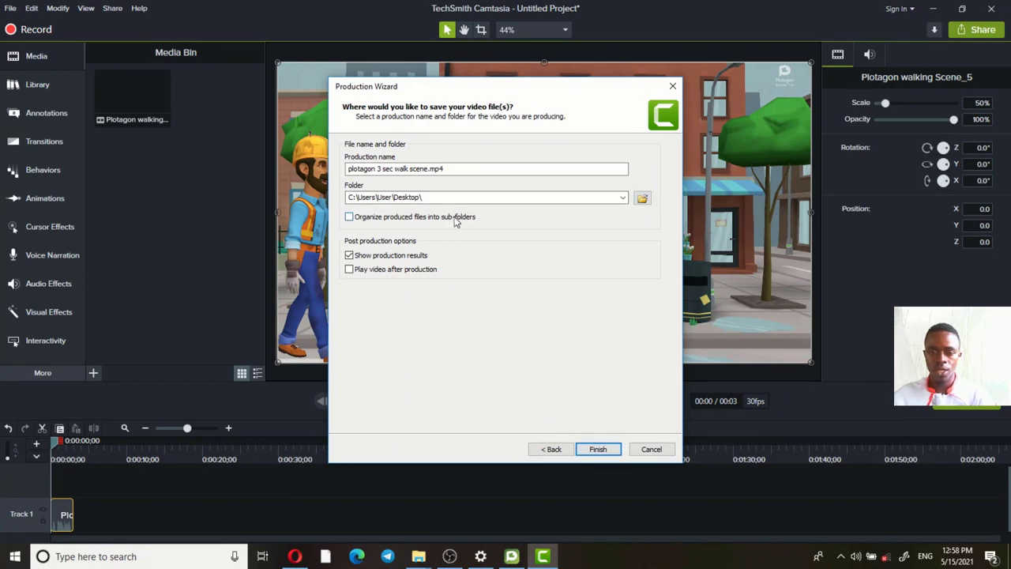
click(598, 449)
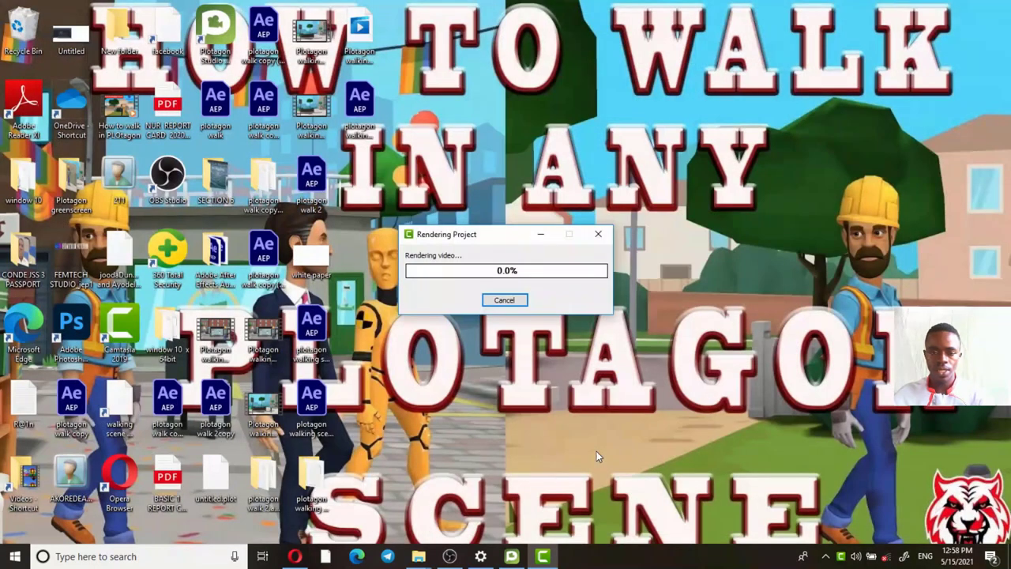